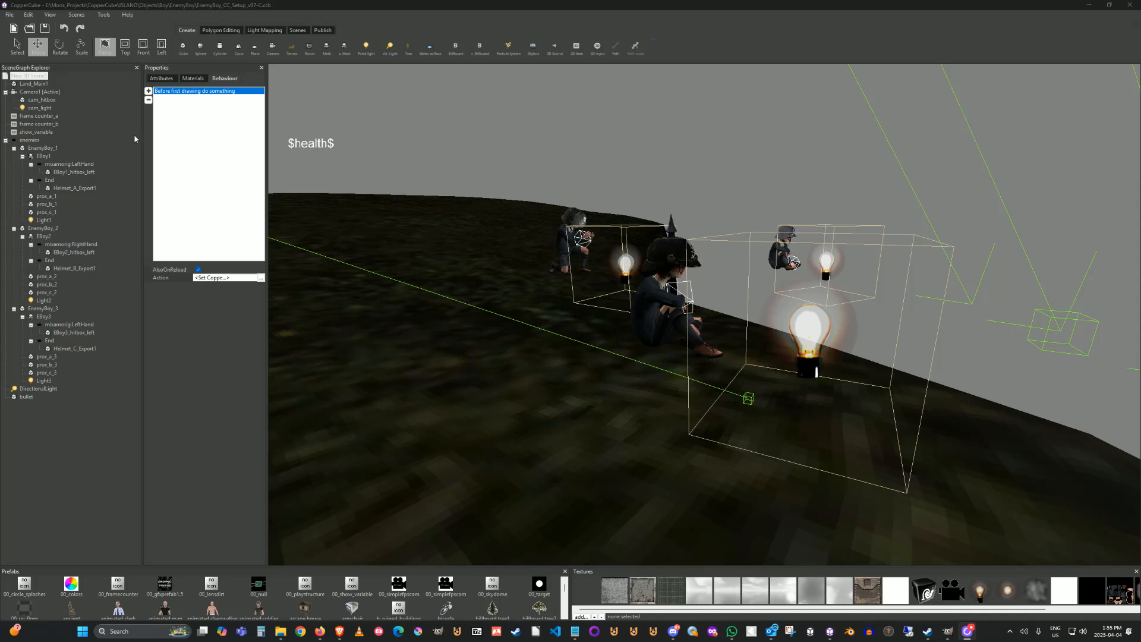
Review the variables set by the scene root's "Before first drawing do something" behaviour.
left_click_drag(142, 141, 125, 141)
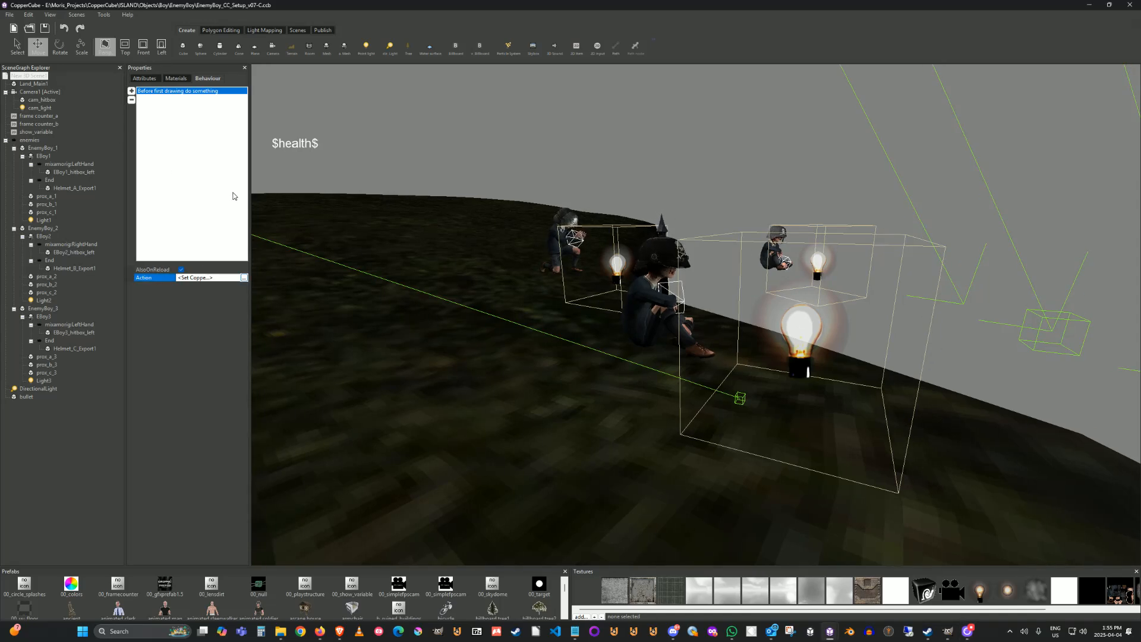
left_click_drag(268, 200, 301, 202)
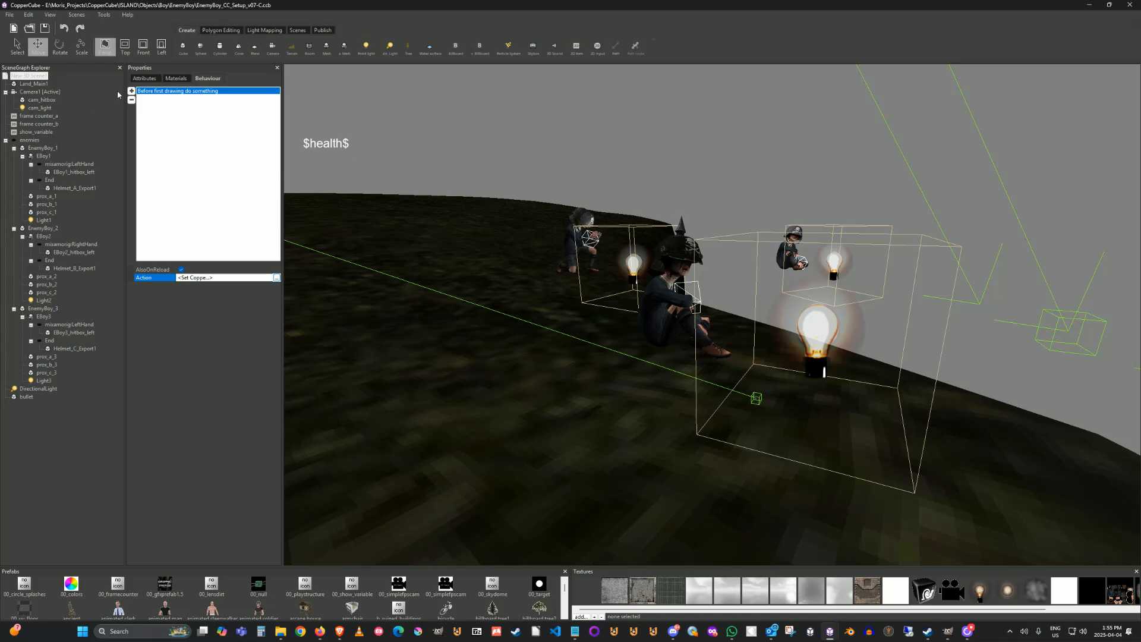
left_click(28, 76)
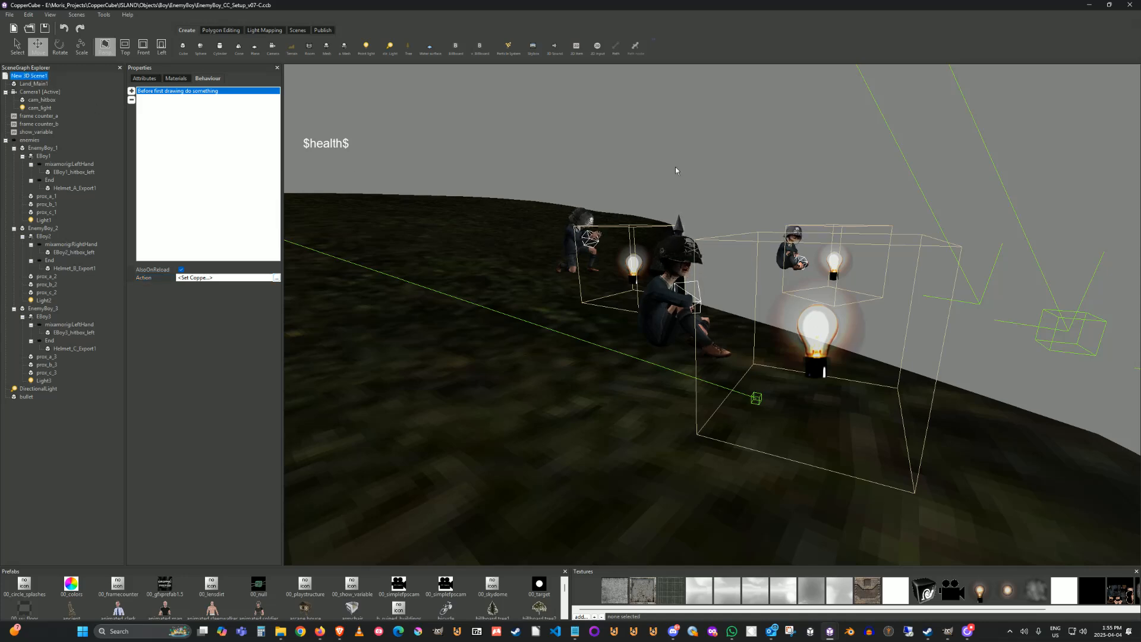
middle_click_drag(766, 210, 630, 313)
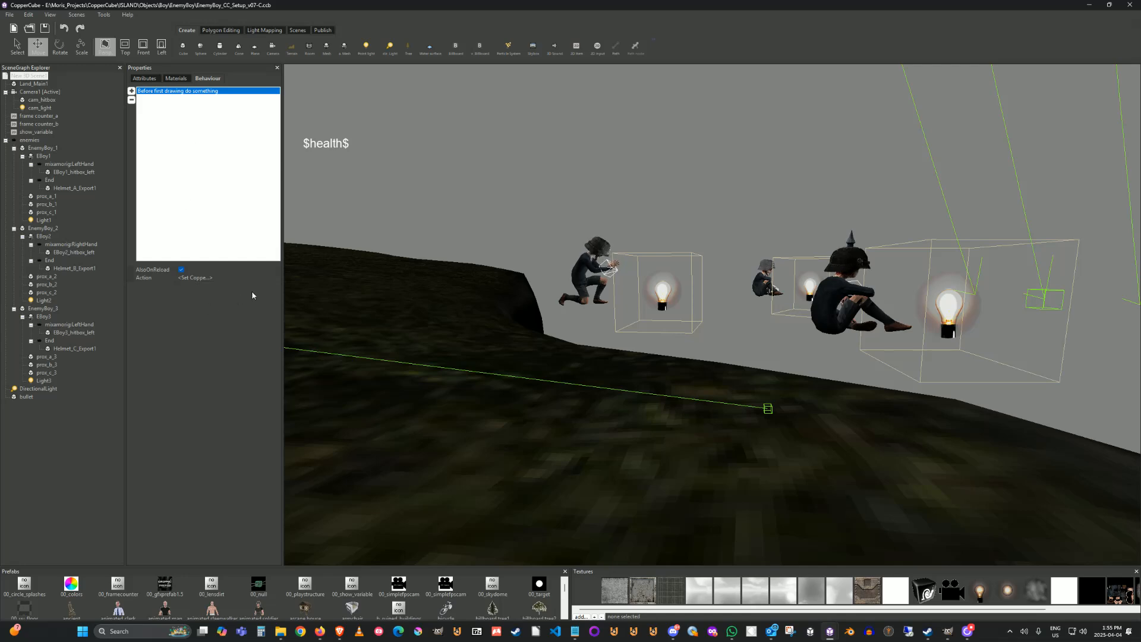
left_click(273, 278)
left_click(277, 277)
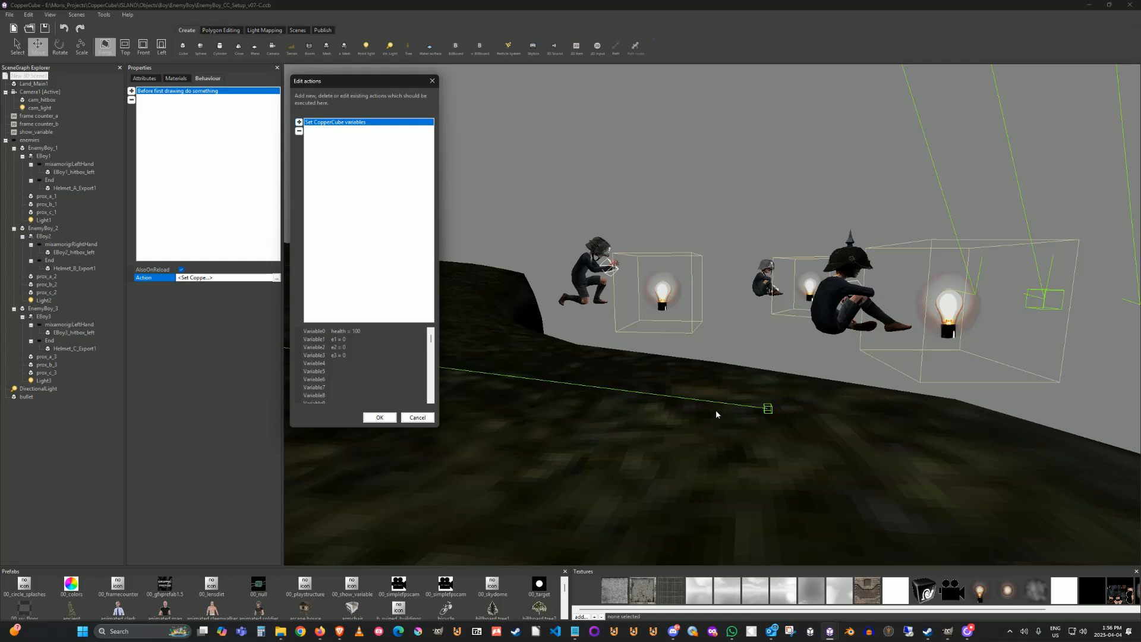
left_click(381, 418)
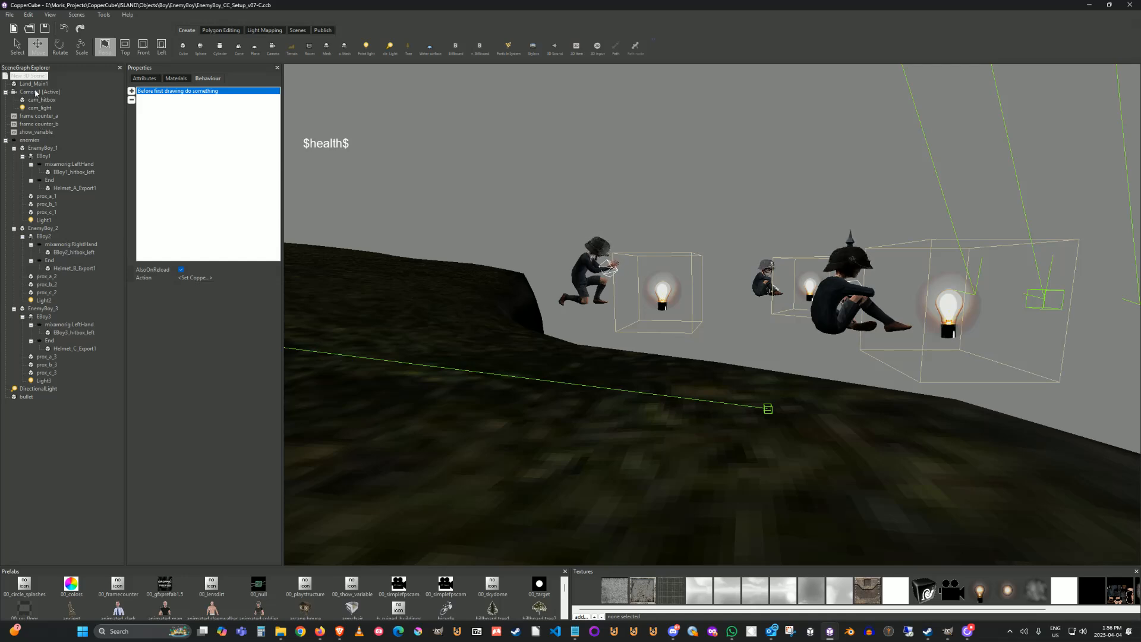
Review Camera1's behaviours, including the Shoot action under "When a key is pressed do something" and the "Collide when moved" settings.
left_click(36, 93)
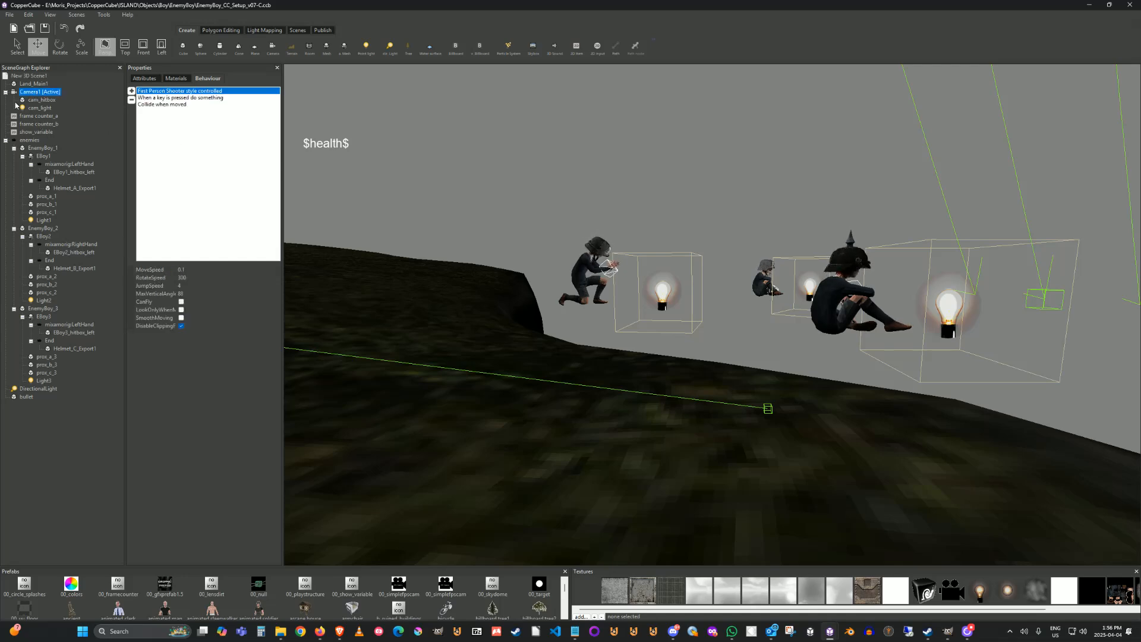
left_click(44, 102)
left_click(44, 92)
left_click(177, 99)
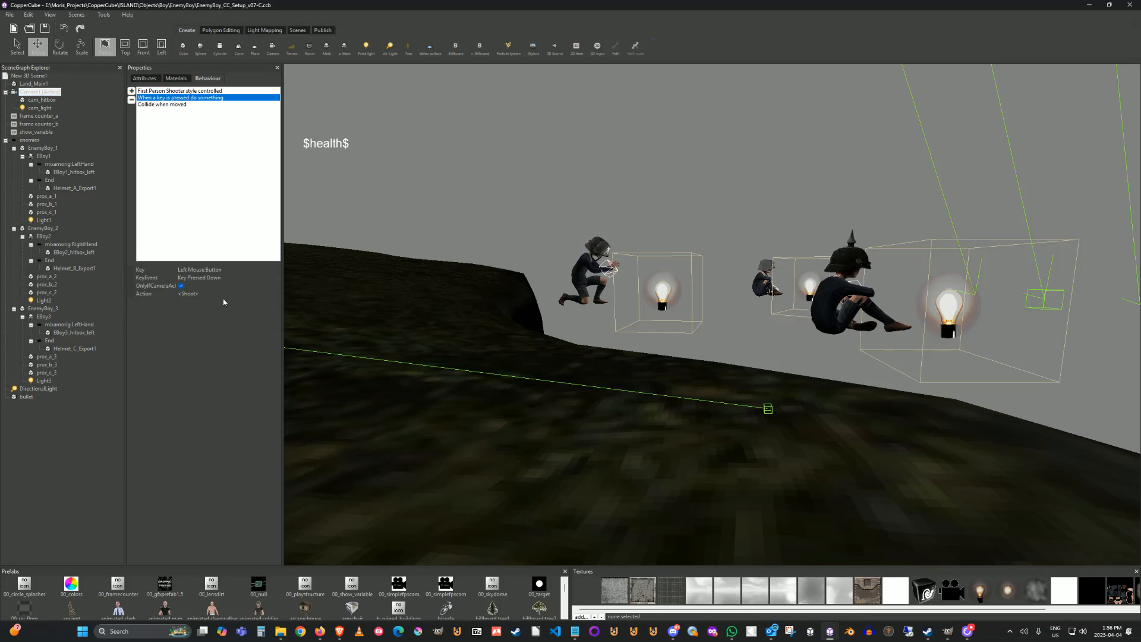
left_click(261, 294)
left_click(275, 294)
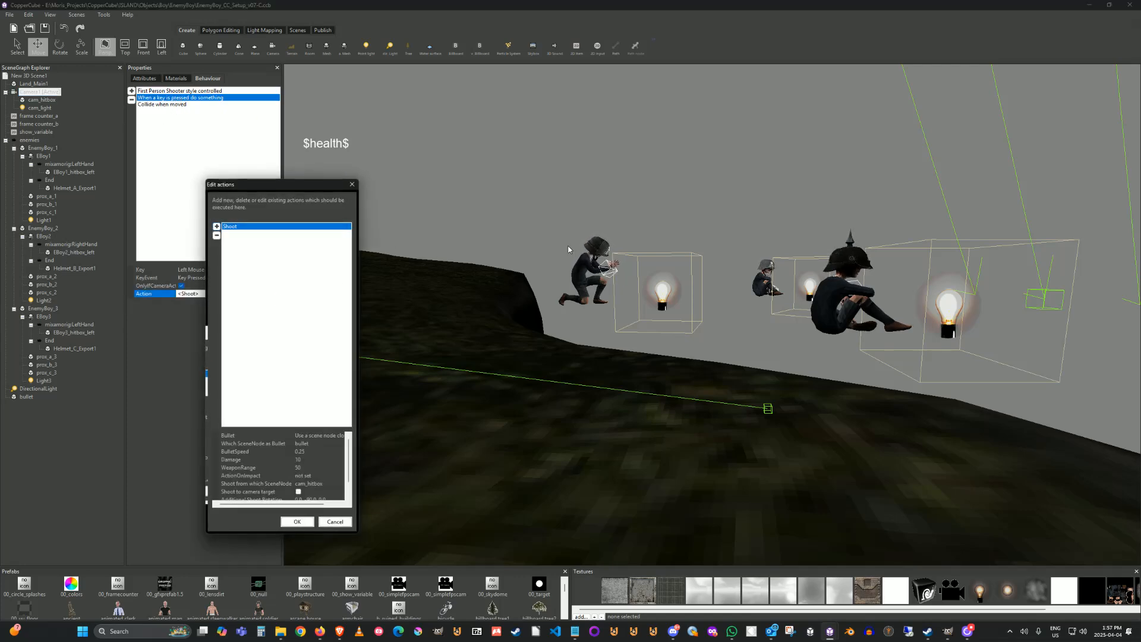
left_click_drag(290, 186, 385, 142)
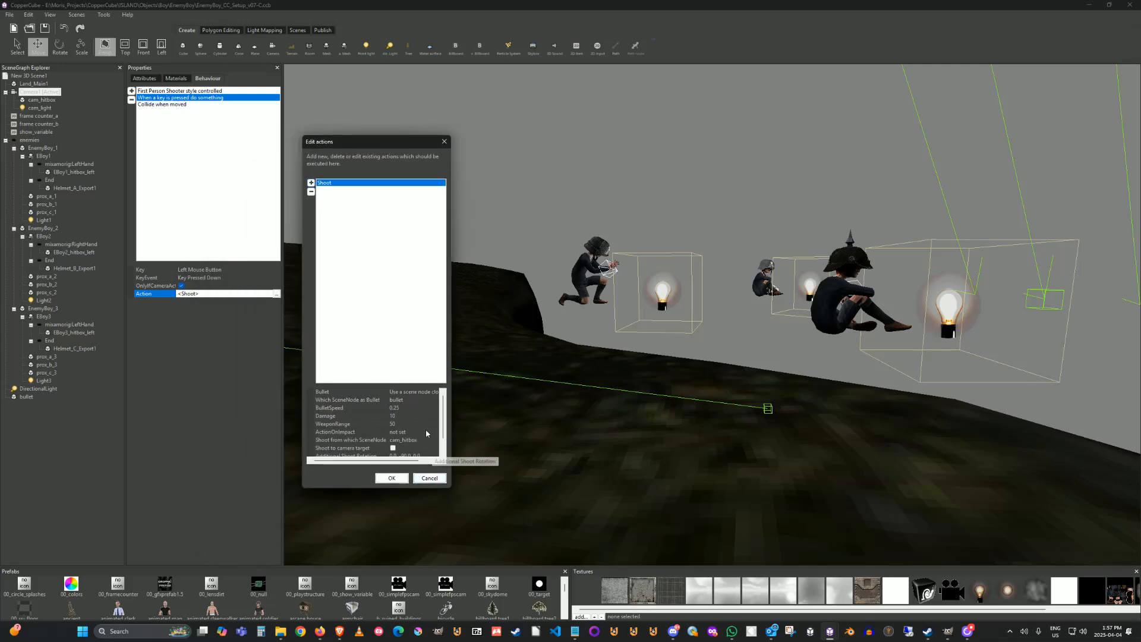
mouse_move(447, 424)
left_mouse_down()
mouse_move(448, 442)
mouse_move(446, 421)
left_mouse_up()
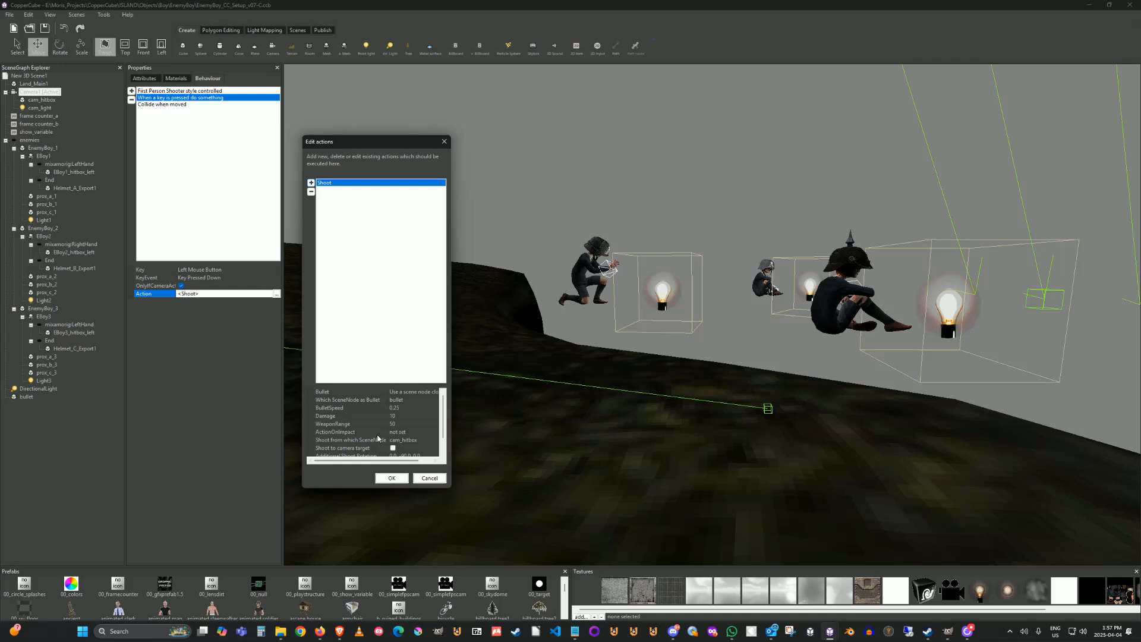
left_click(392, 478)
left_click(174, 104)
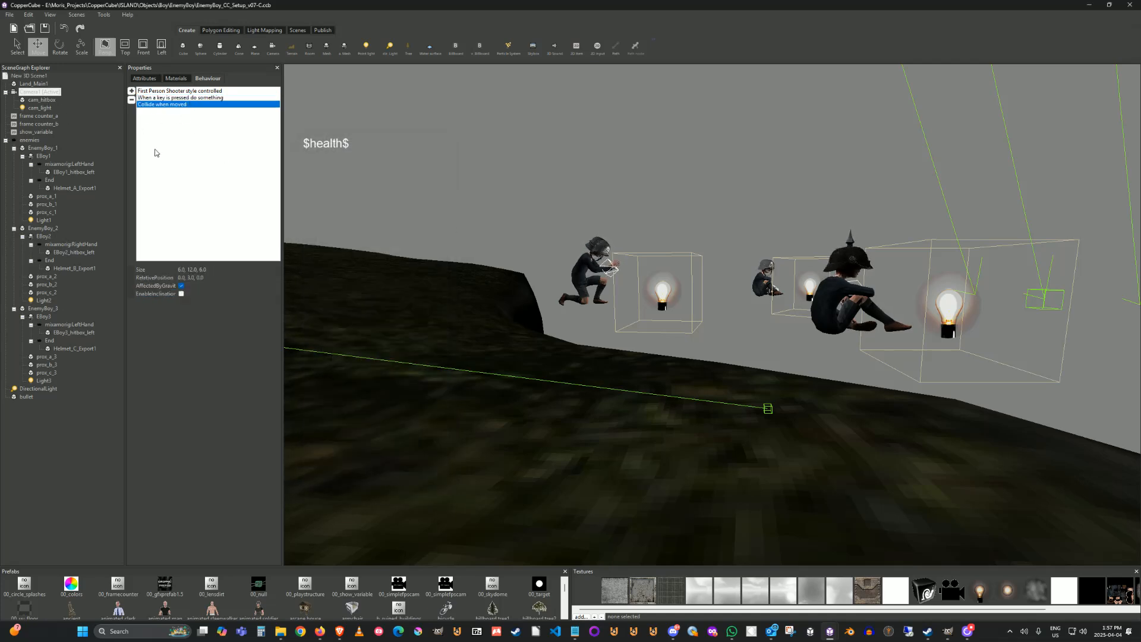
Focus the view on the cam_hitbox object under Camera1 and examine it from several sides.
double_click(42, 100)
left_click_drag(611, 280, 613, 286)
mouse_move(613, 287)
middle_mouse_down()
mouse_move(606, 261)
mouse_move(604, 277)
middle_mouse_up()
scroll(668, 343, "up", 5)
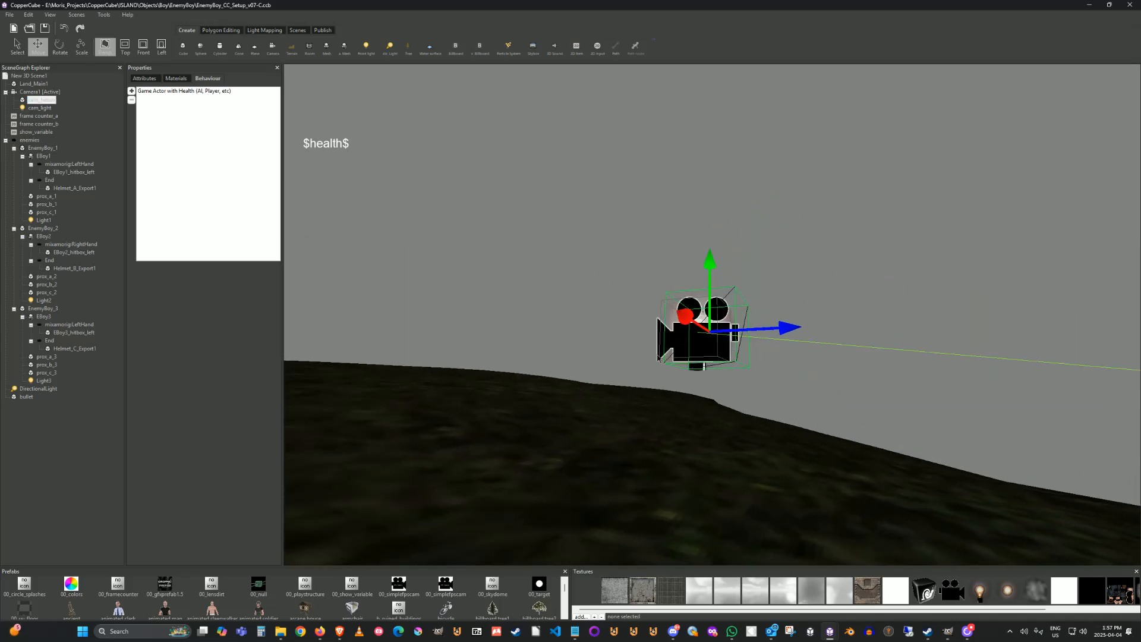
left_click_drag(635, 354, 632, 363)
scroll(630, 364, "down", 4)
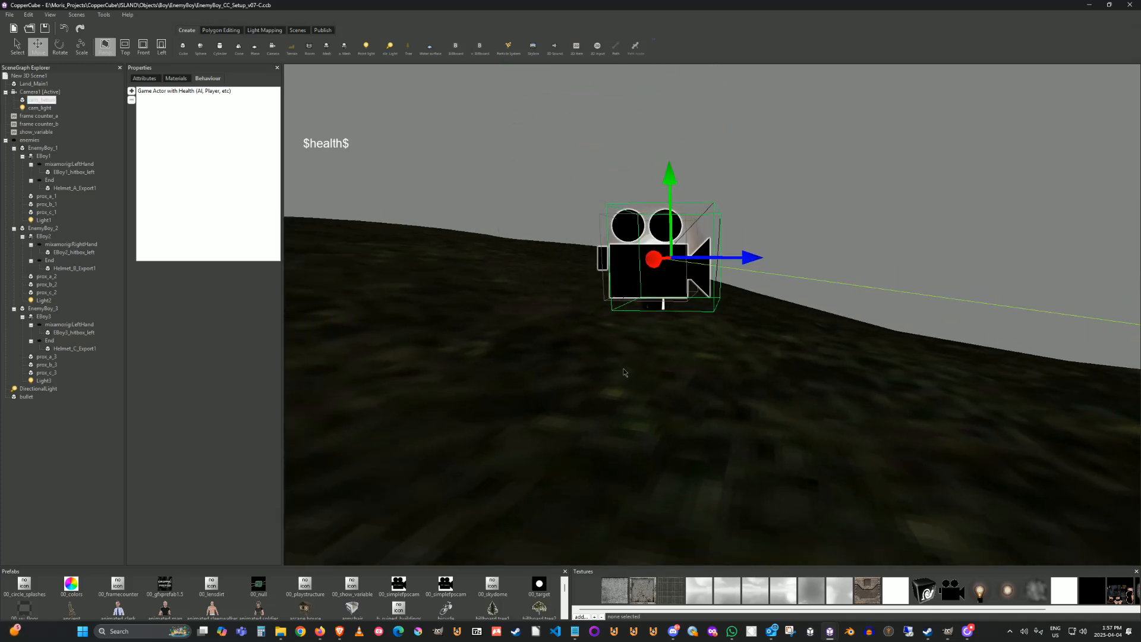
middle_click_drag(624, 366, 628, 363)
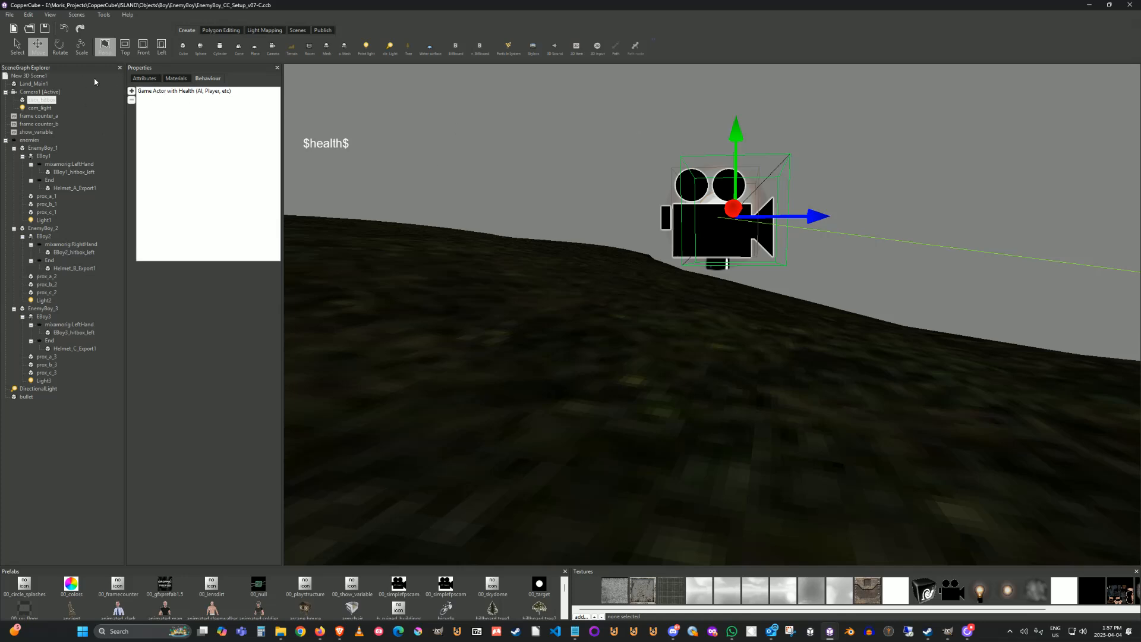
Review cam_hitbox's "Game Actor with Health" behaviour and the variable change in its ActionOnHit.
left_click(182, 93)
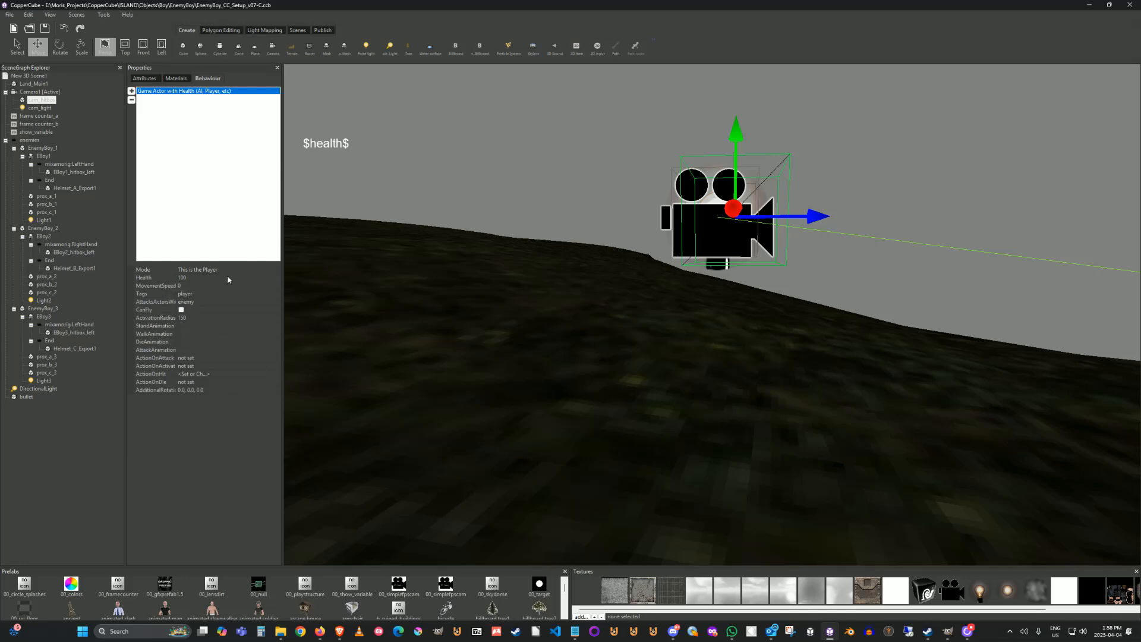
left_click(257, 374)
left_click(279, 374)
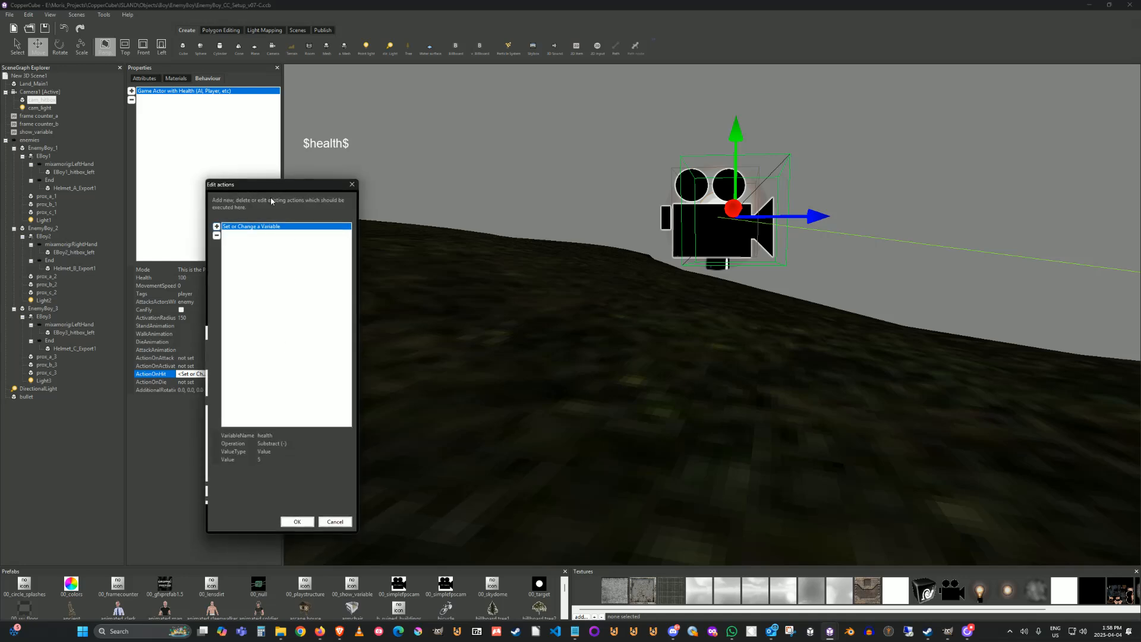
left_click_drag(302, 191, 344, 161)
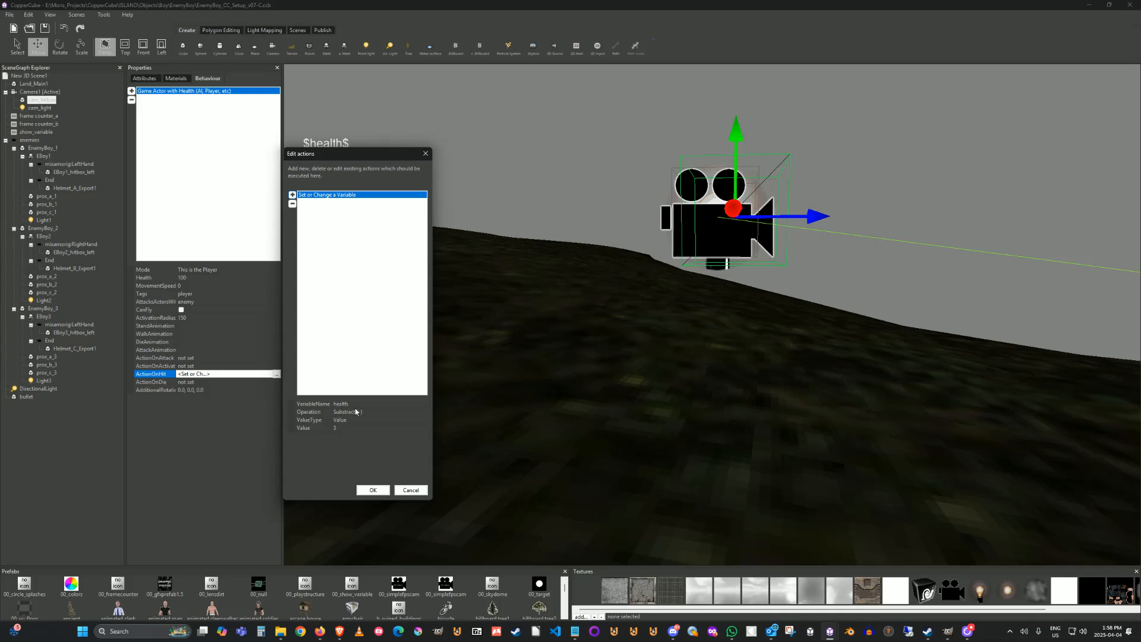
left_click(375, 490)
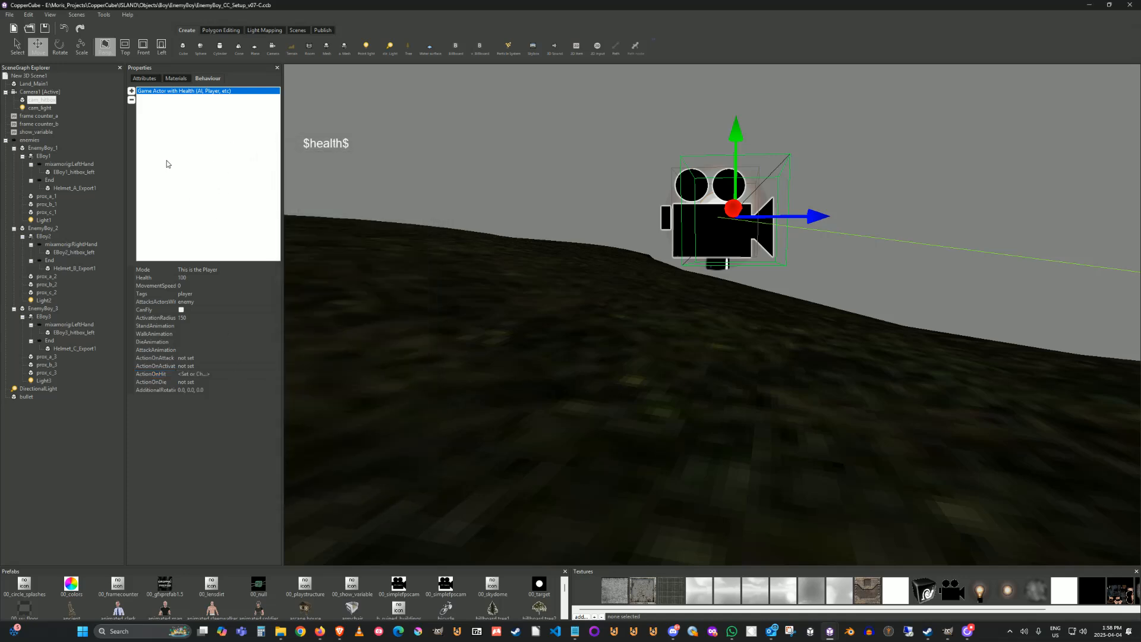
left_click(252, 375)
left_click(279, 375)
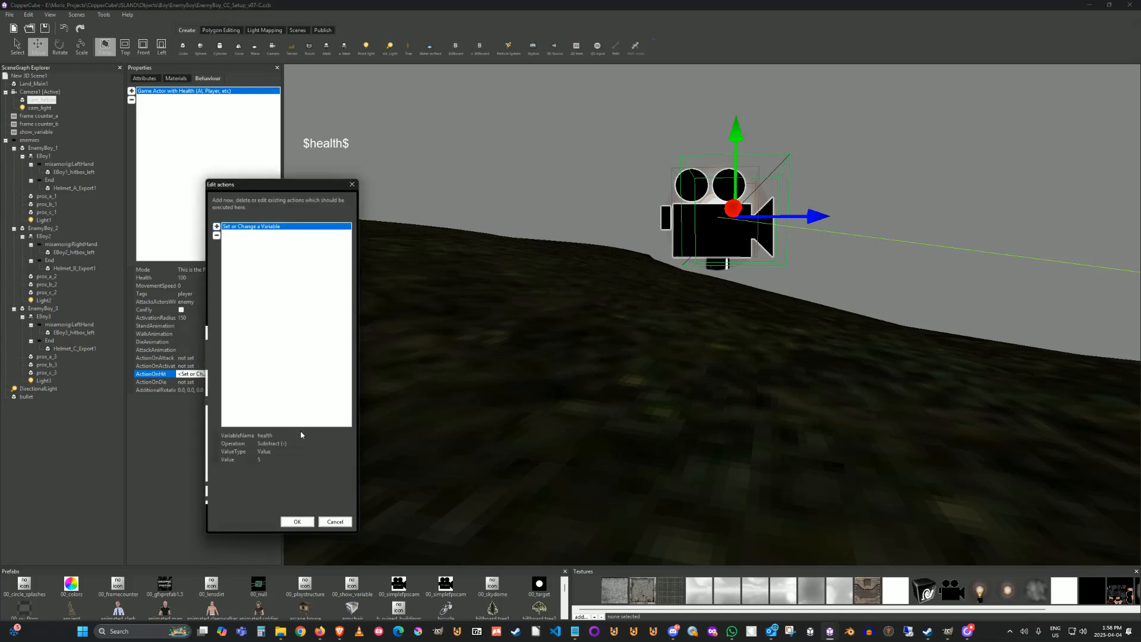
left_click(302, 522)
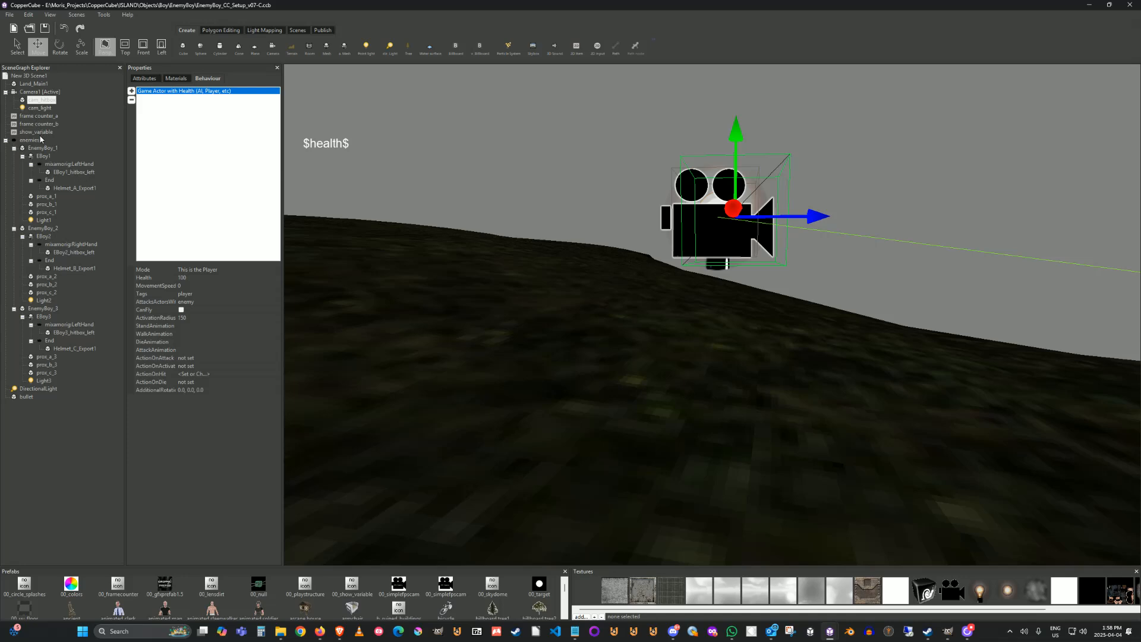
Check the show_variable overlay's behaviour, and focus the view on EnemyBoy_1 to examine it and its surroundings.
left_click(38, 116)
left_click(35, 131)
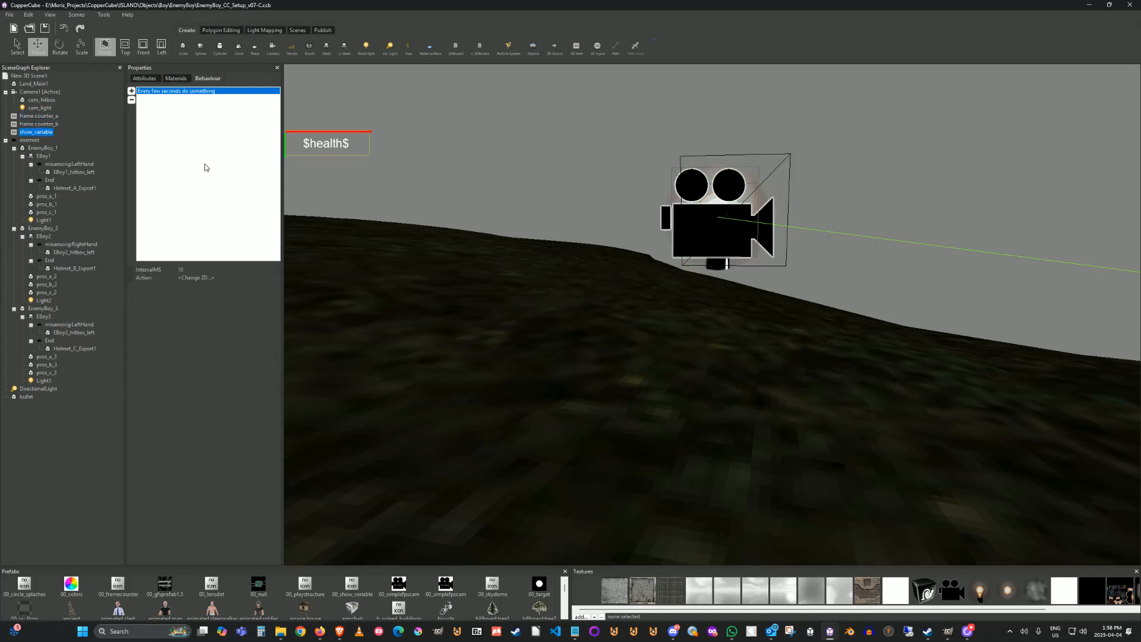
left_click(40, 149)
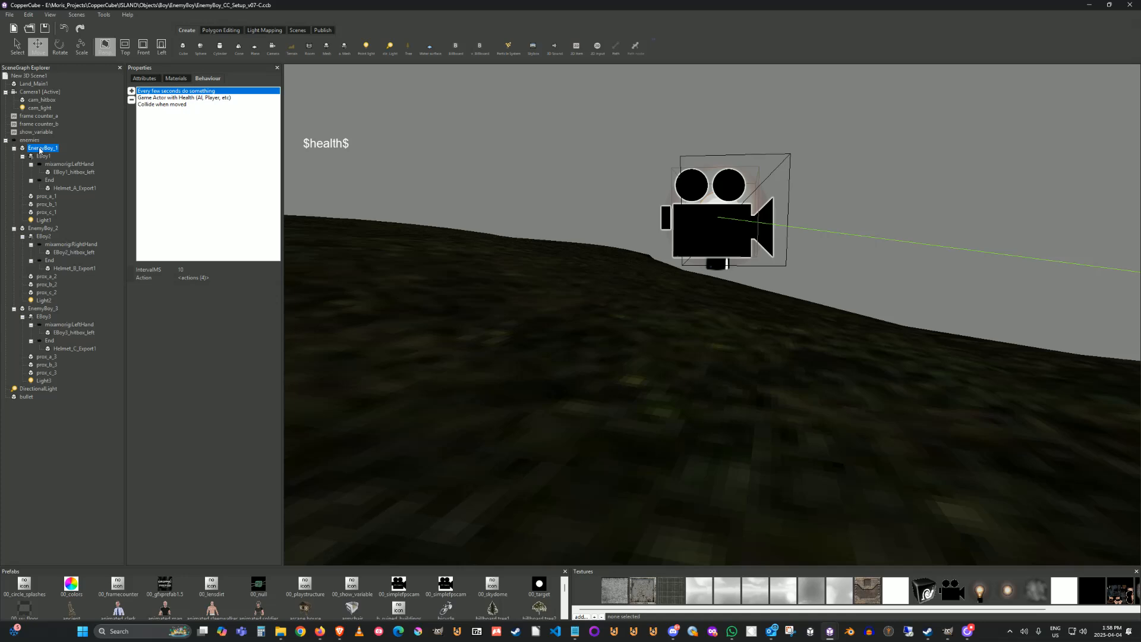
double_click(39, 149)
middle_click_drag(642, 380, 617, 360)
scroll(619, 362, "up", 4)
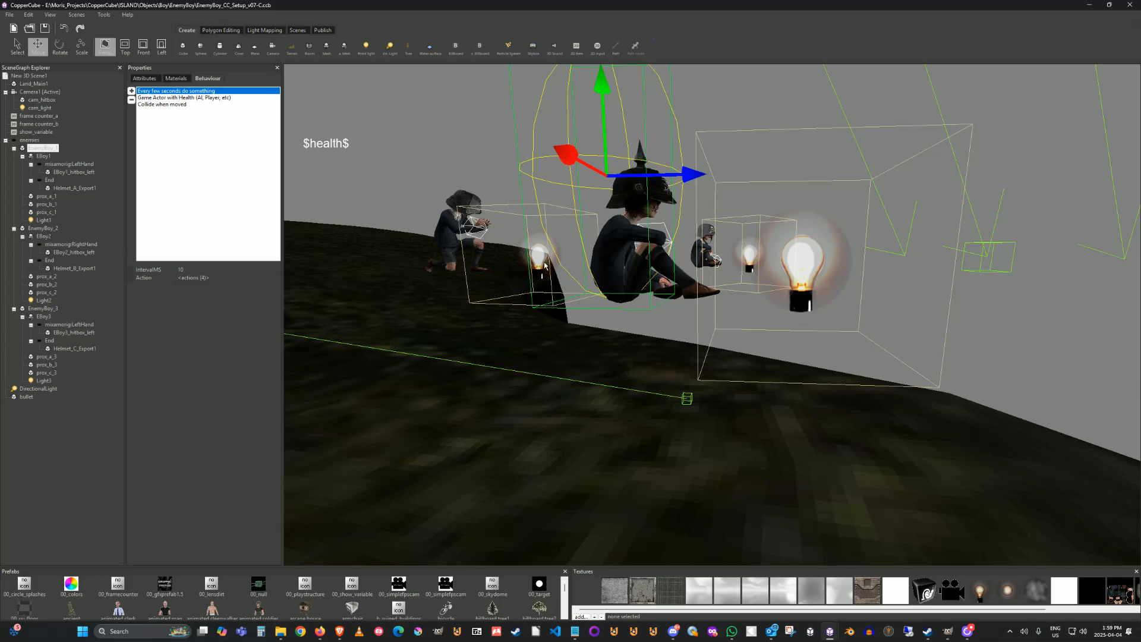
middle_click_drag(545, 263, 514, 348)
right_click_drag(515, 347, 568, 313)
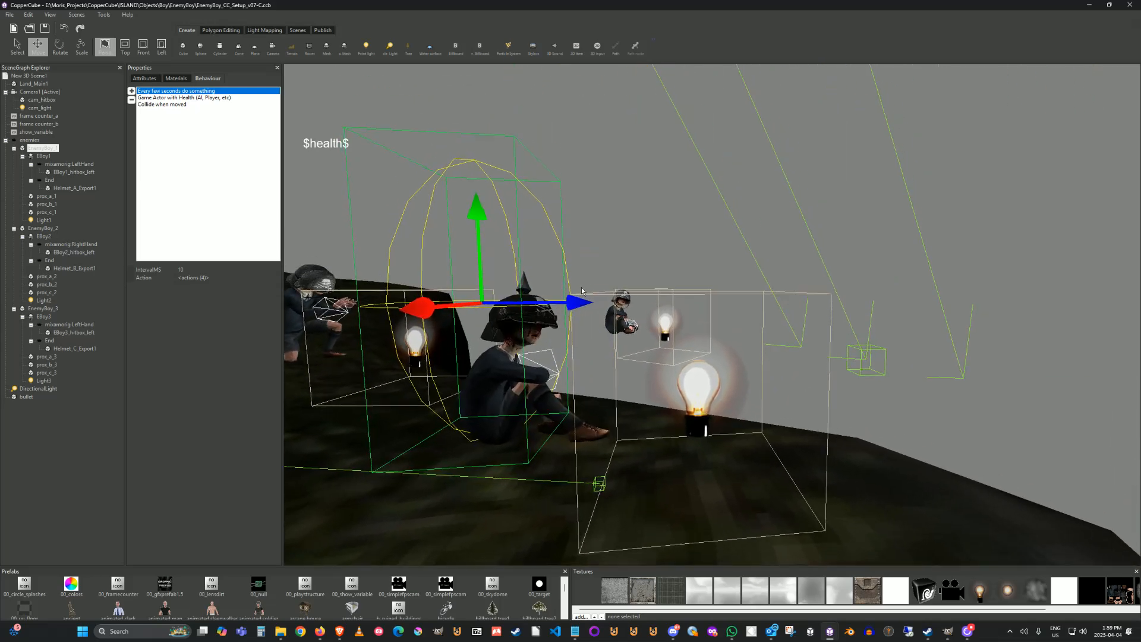
middle_click_drag(569, 312, 606, 253)
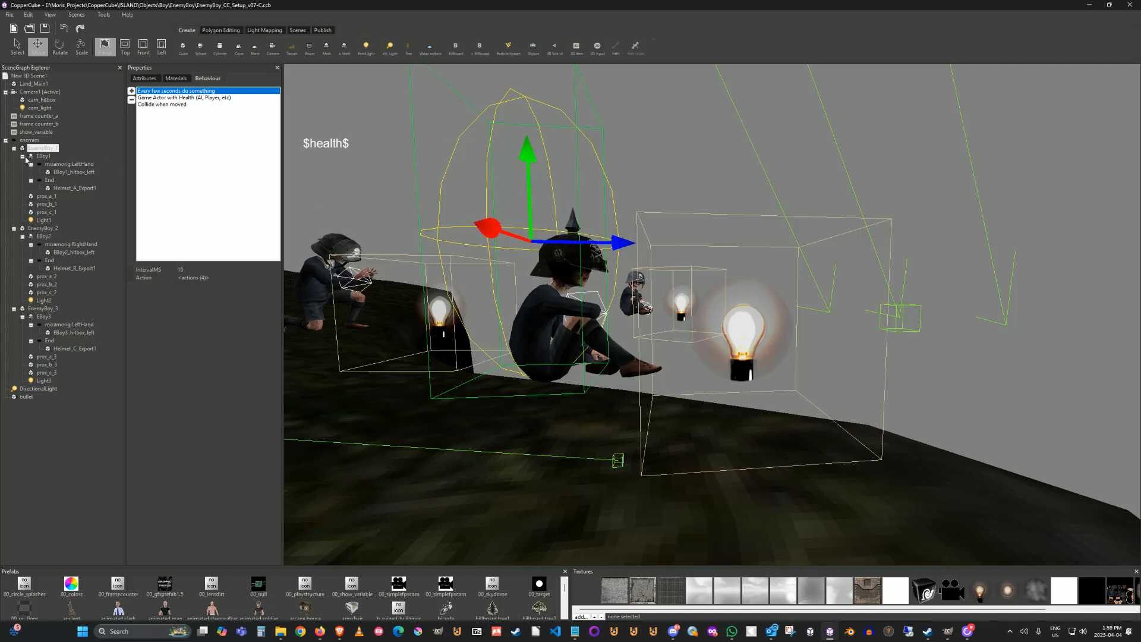
Inspect the behaviours and attributes of the EBoy1 animated mesh under EnemyBoy_1.
left_click(44, 156)
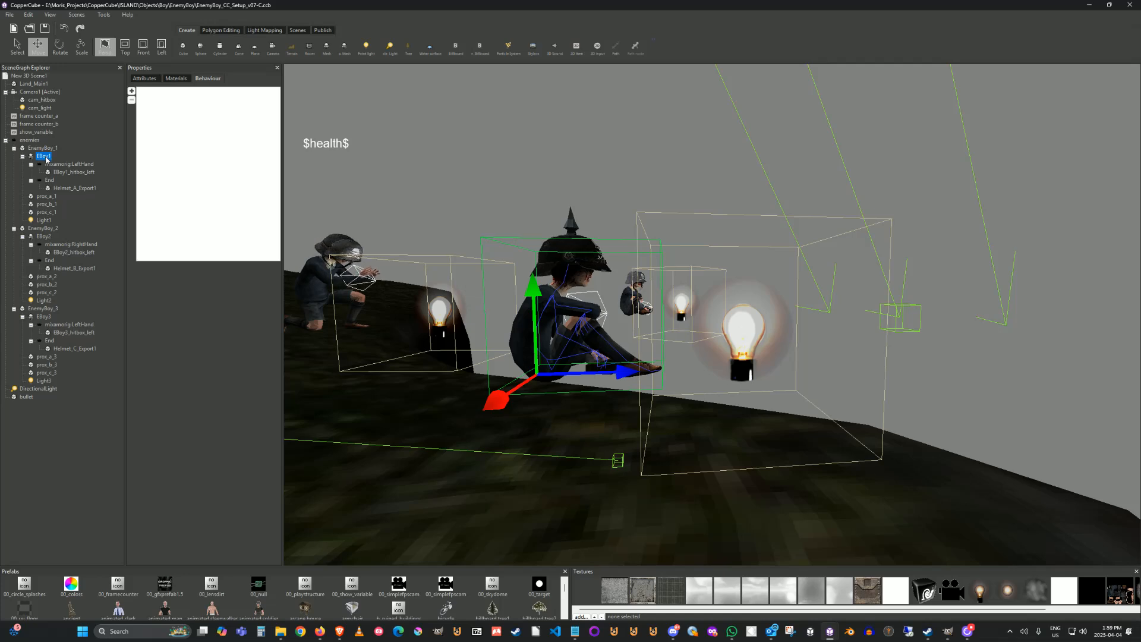
left_click(176, 79)
left_click(210, 78)
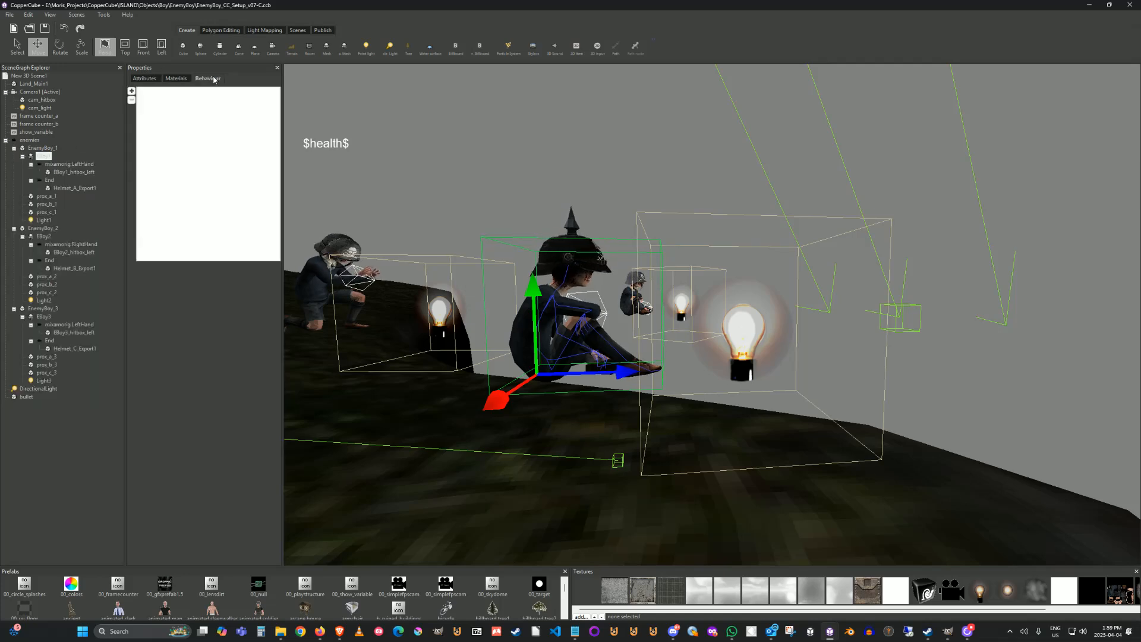
left_click(146, 79)
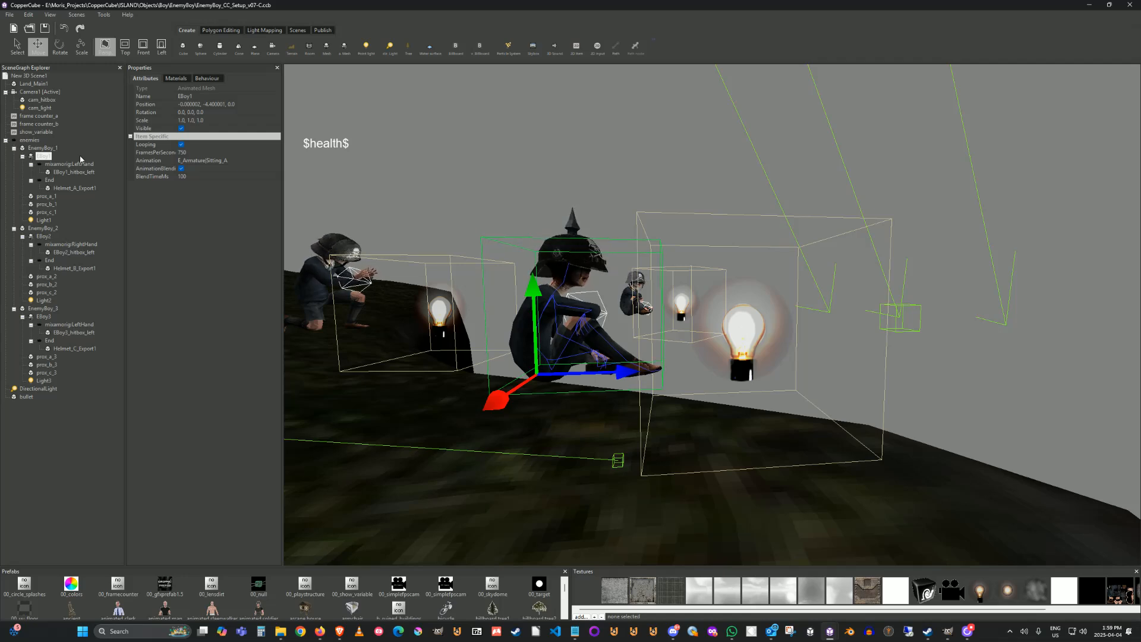
Review EnemyBoy_1's "Game Actor with Health" settings with its ActionOnDie variable action, and look at its other behaviours.
left_click(40, 148)
left_click(207, 78)
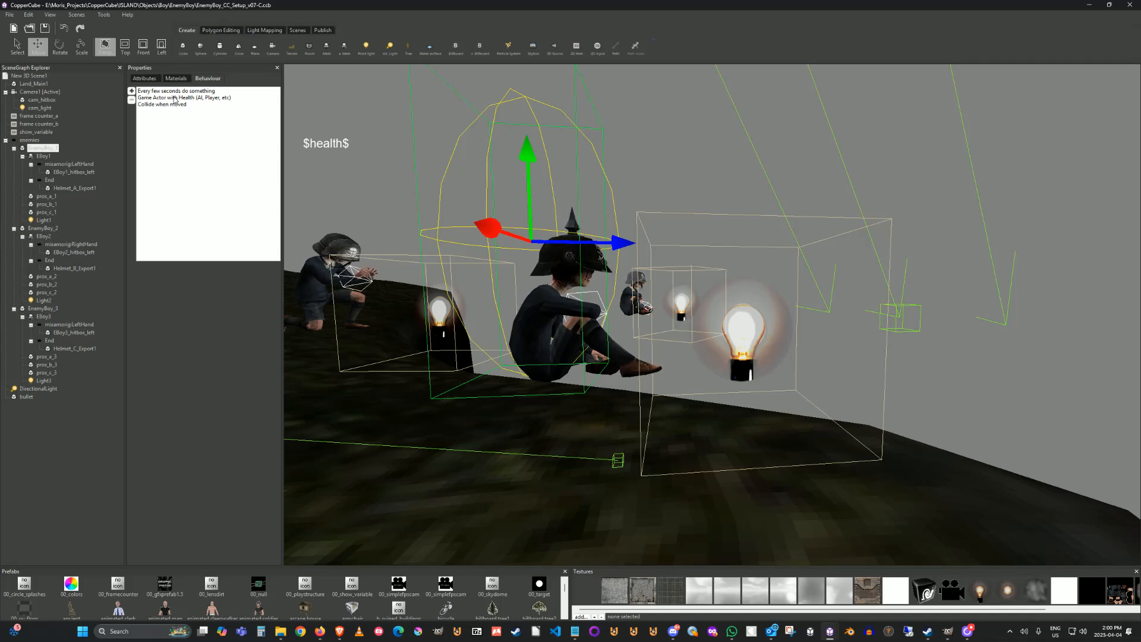
left_click(175, 98)
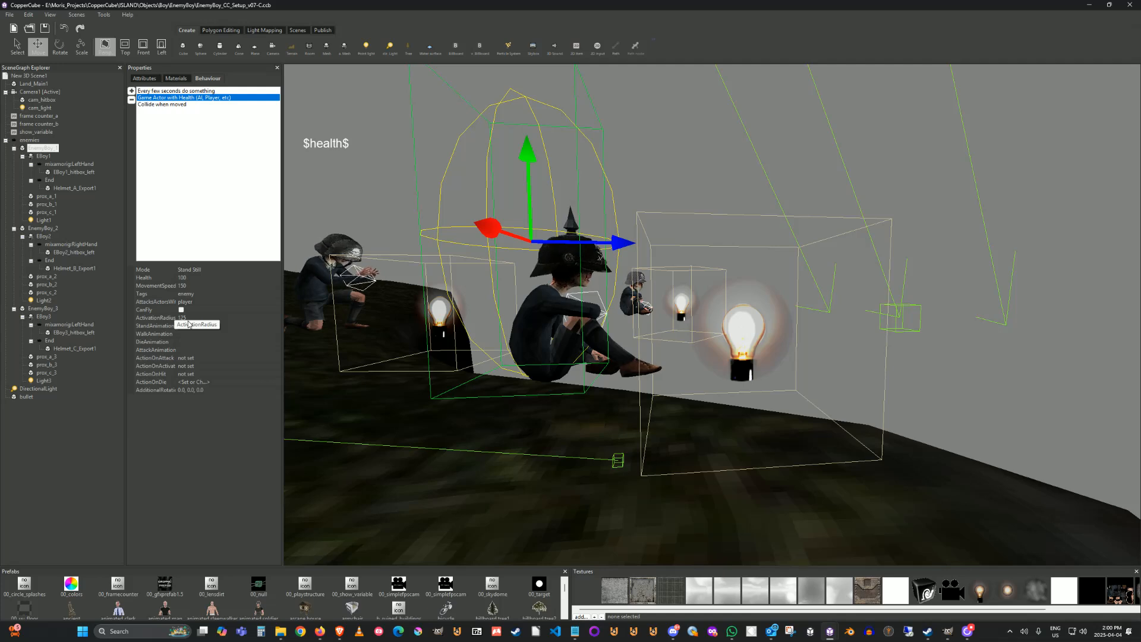
left_click(258, 381)
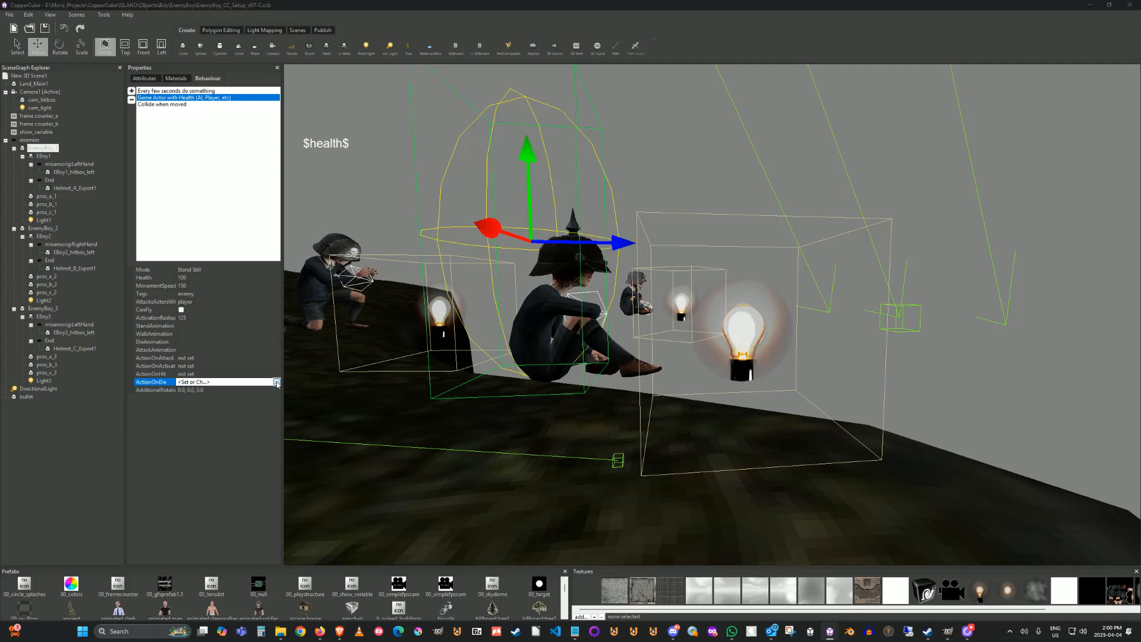
left_click(277, 383)
left_click_drag(275, 179, 355, 174)
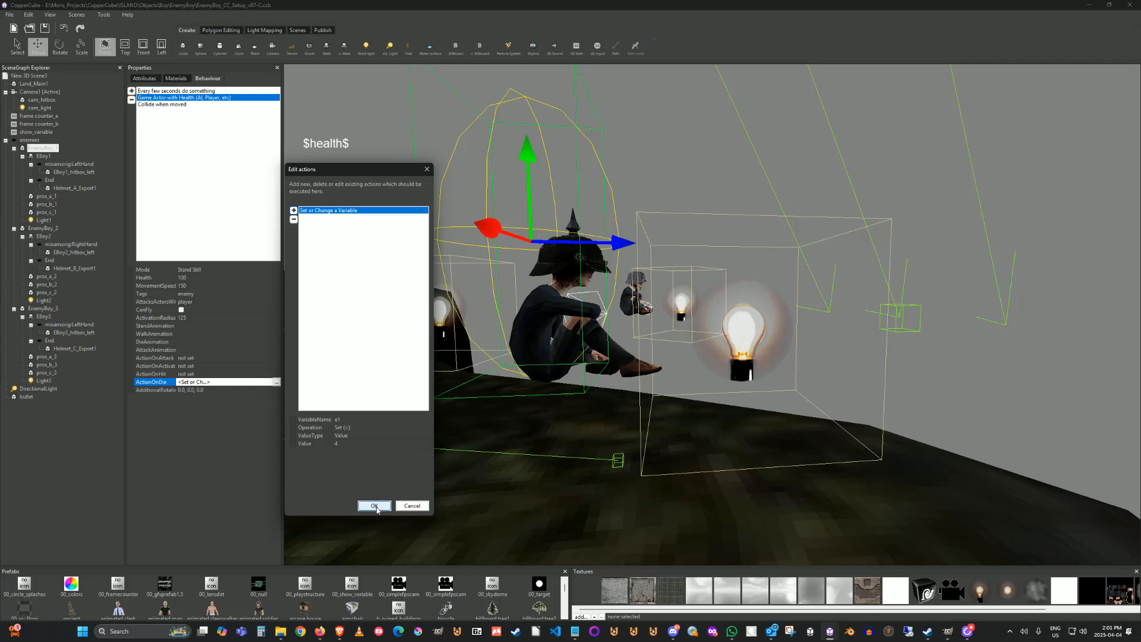
left_click(416, 507)
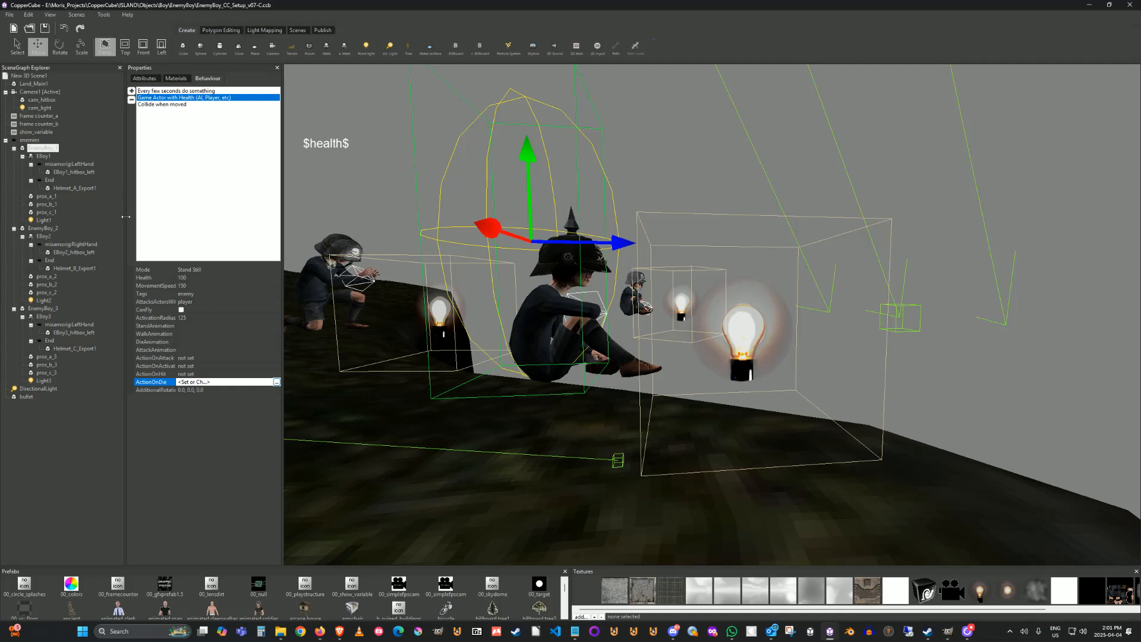
left_click(178, 91)
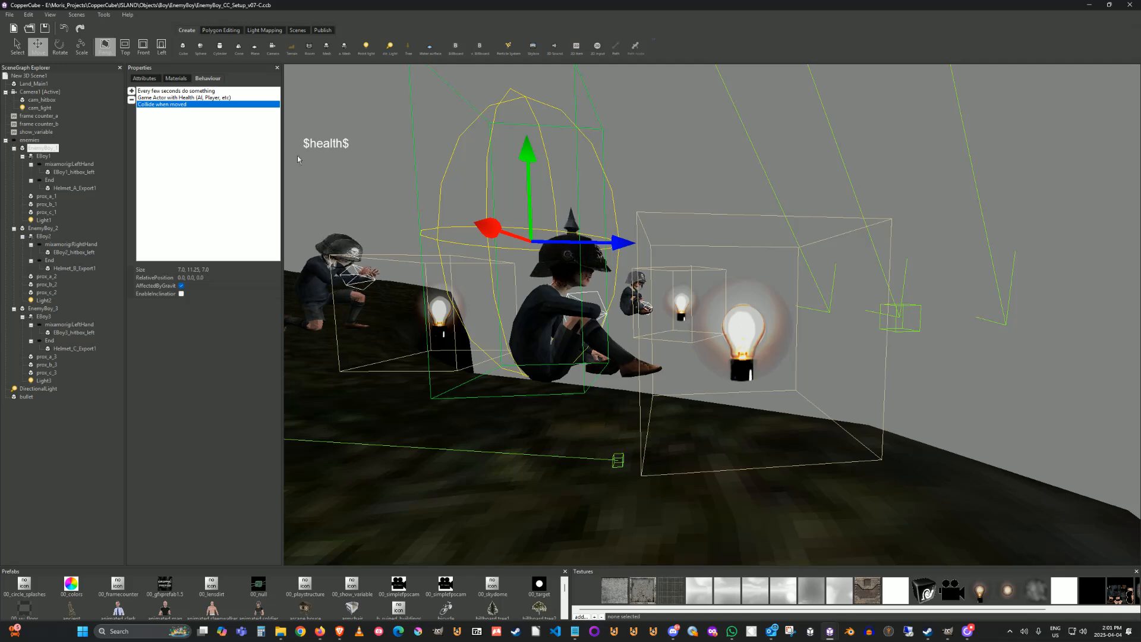
Review EnemyBoy_1's "Every few seconds do something" behaviour and the animation action run when variable e1 equals 1.
left_click(177, 91)
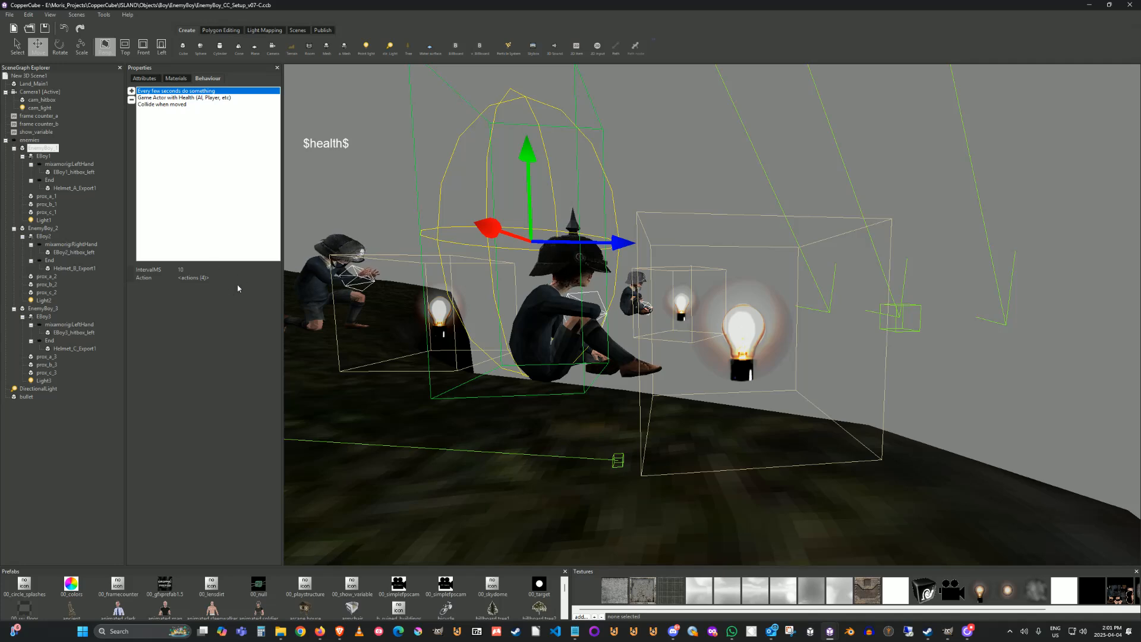
left_click(262, 277)
left_click(277, 277)
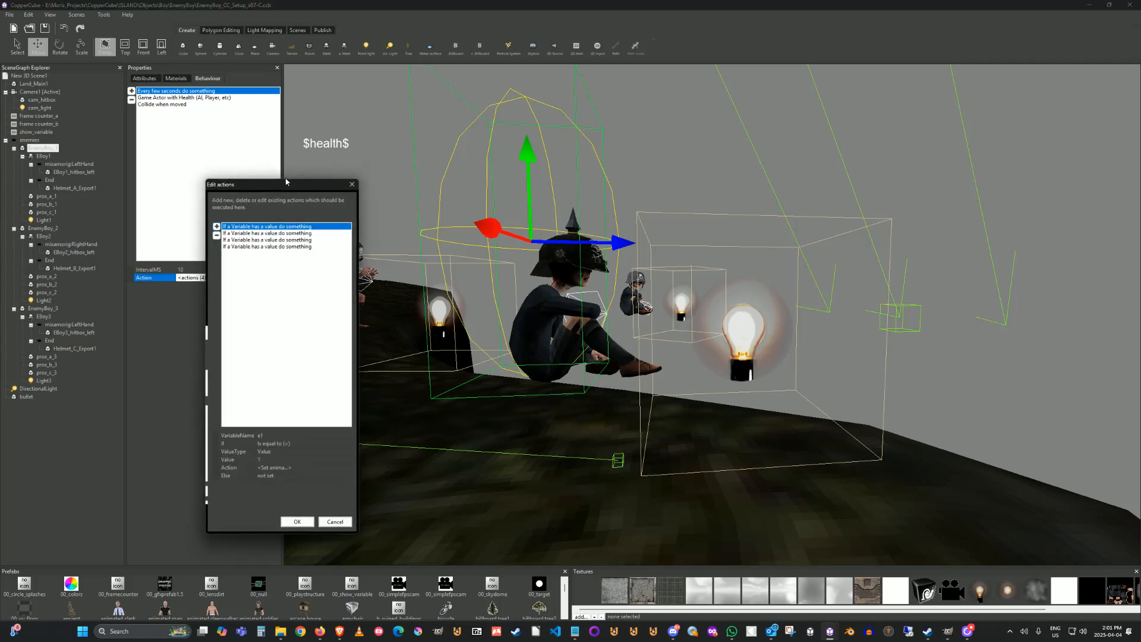
left_click_drag(287, 188, 360, 75)
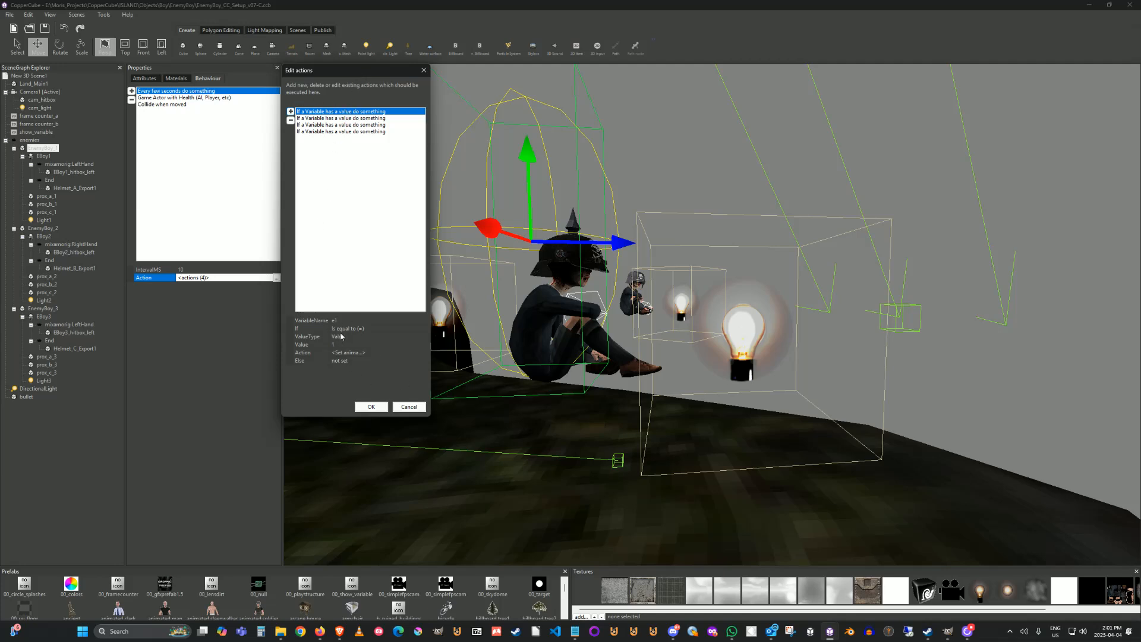
left_click(403, 352)
left_click(423, 352)
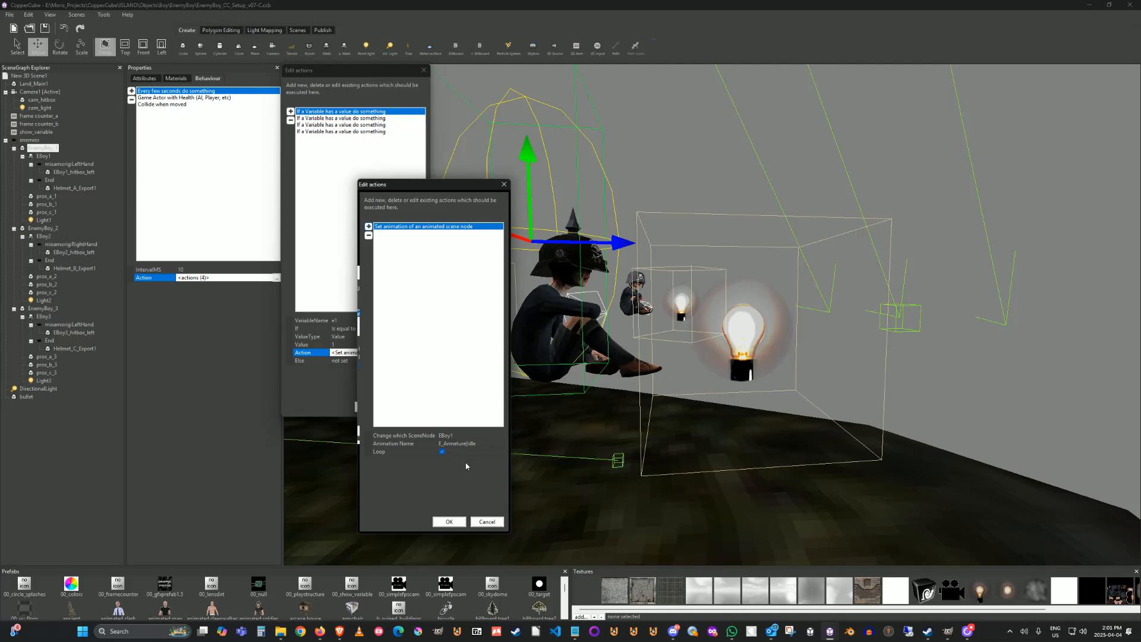
left_click(485, 522)
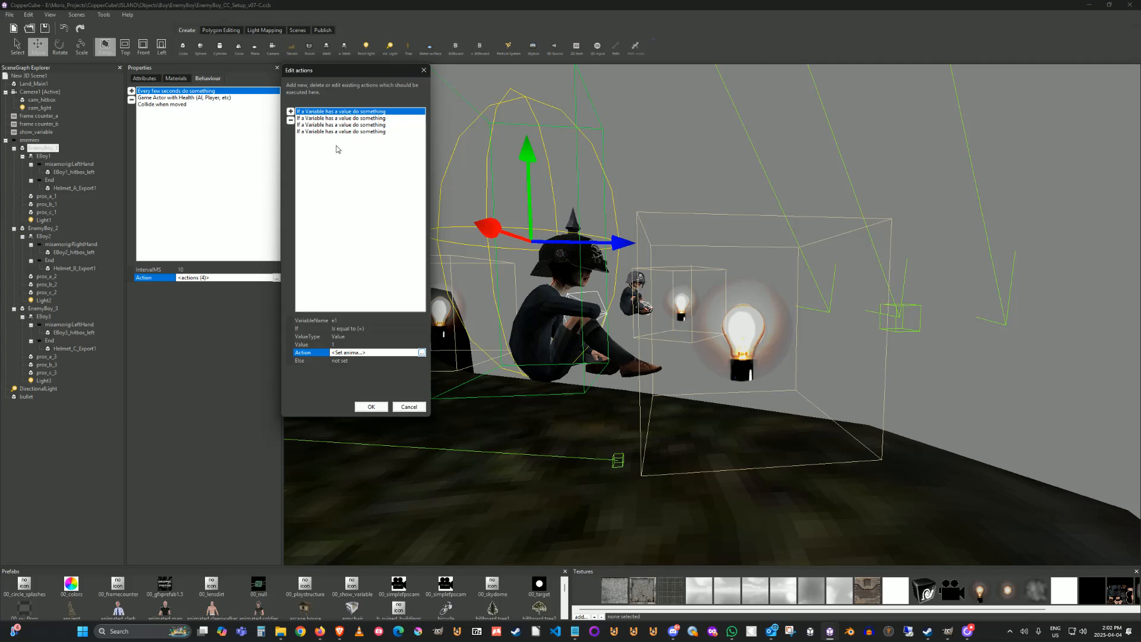
Bring up the actions of the second variable condition, e1 equal to 2, and examine its animation action for EBoy1.
left_click(362, 118)
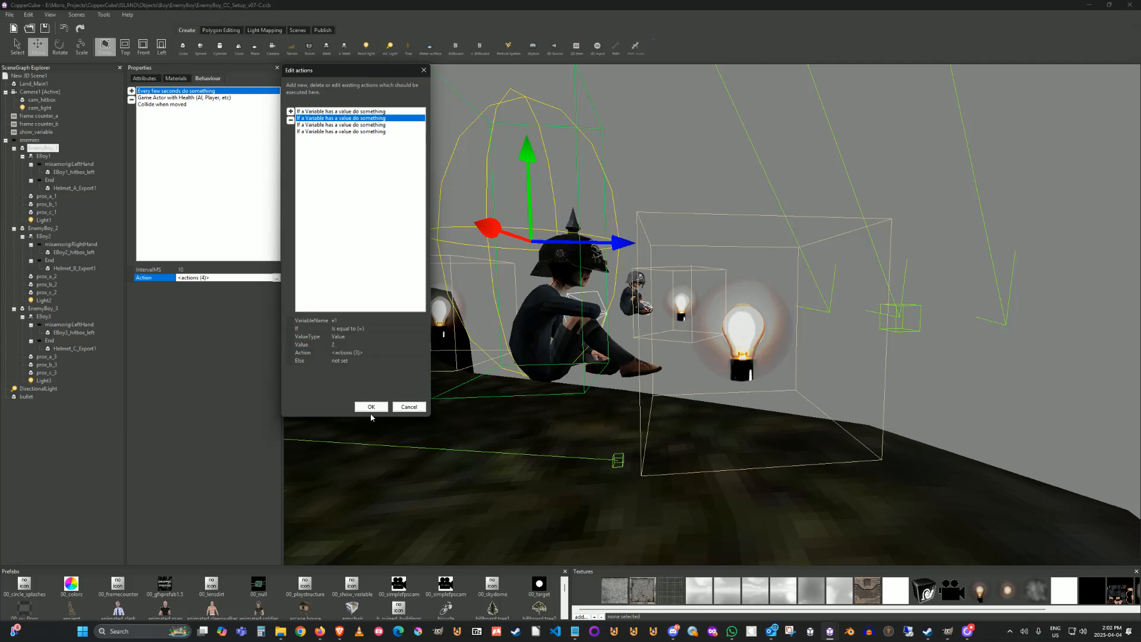
left_click(335, 344)
left_click(401, 352)
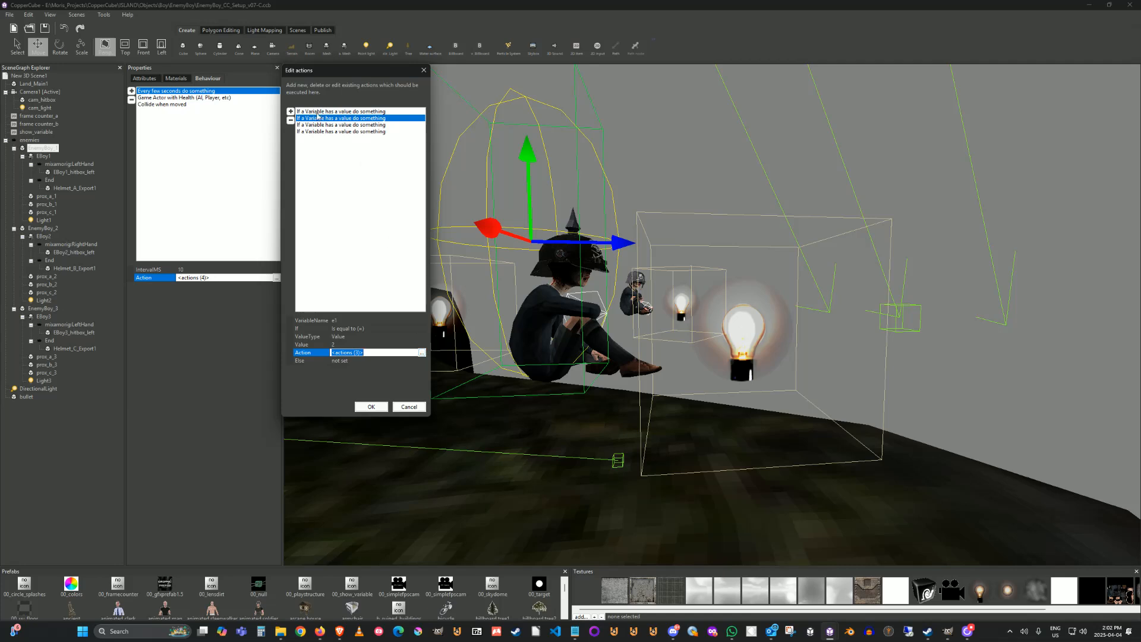
left_click(423, 354)
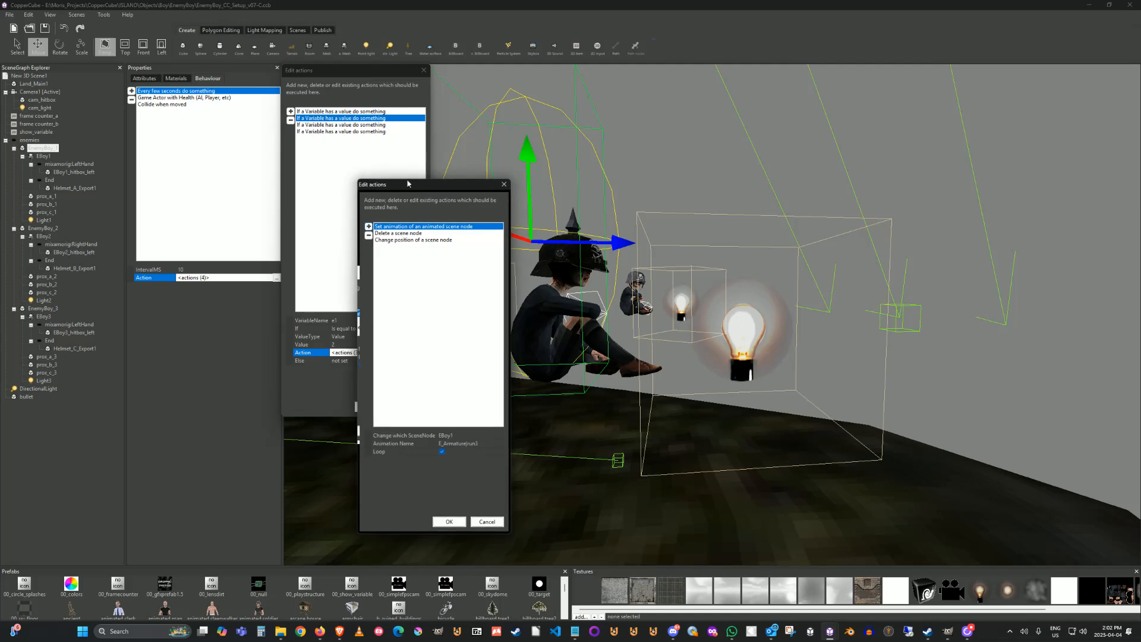
left_click_drag(411, 185, 483, 75)
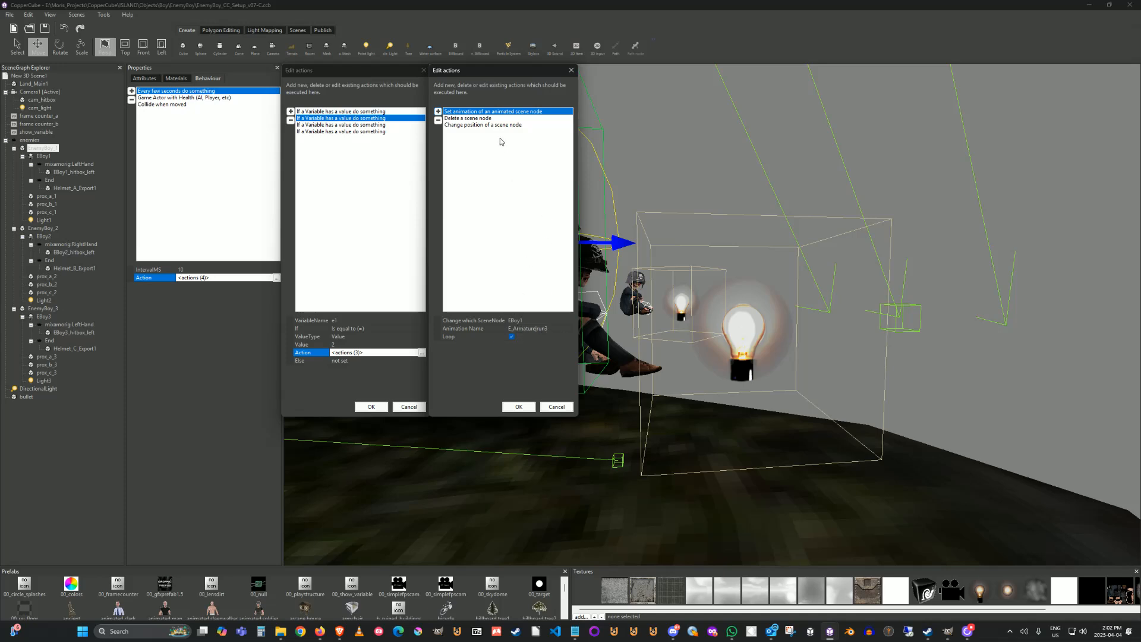
Review the scene node deletion and position change actions of the second condition, and close its action list.
left_click(467, 119)
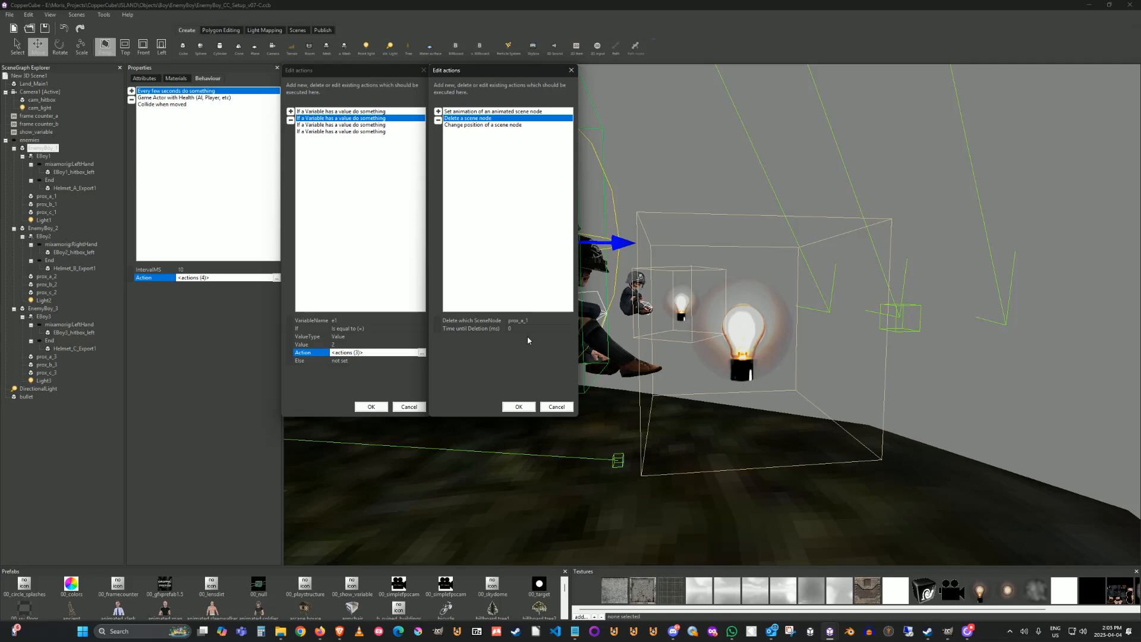
left_click(471, 112)
left_click(475, 119)
left_click(492, 126)
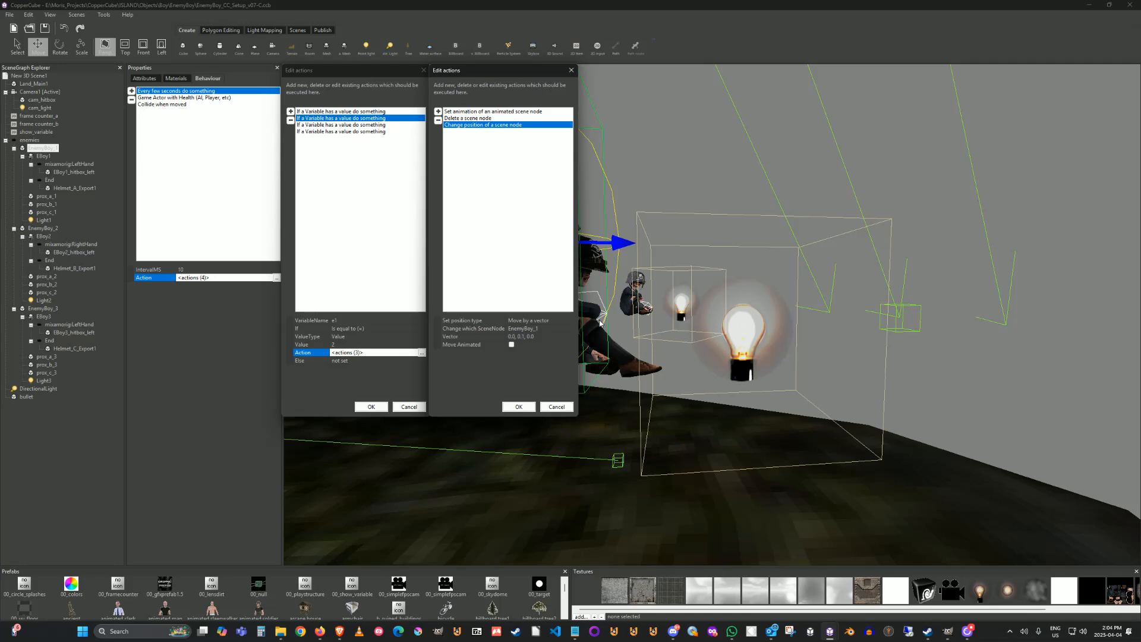
left_click(552, 411)
left_click(523, 409)
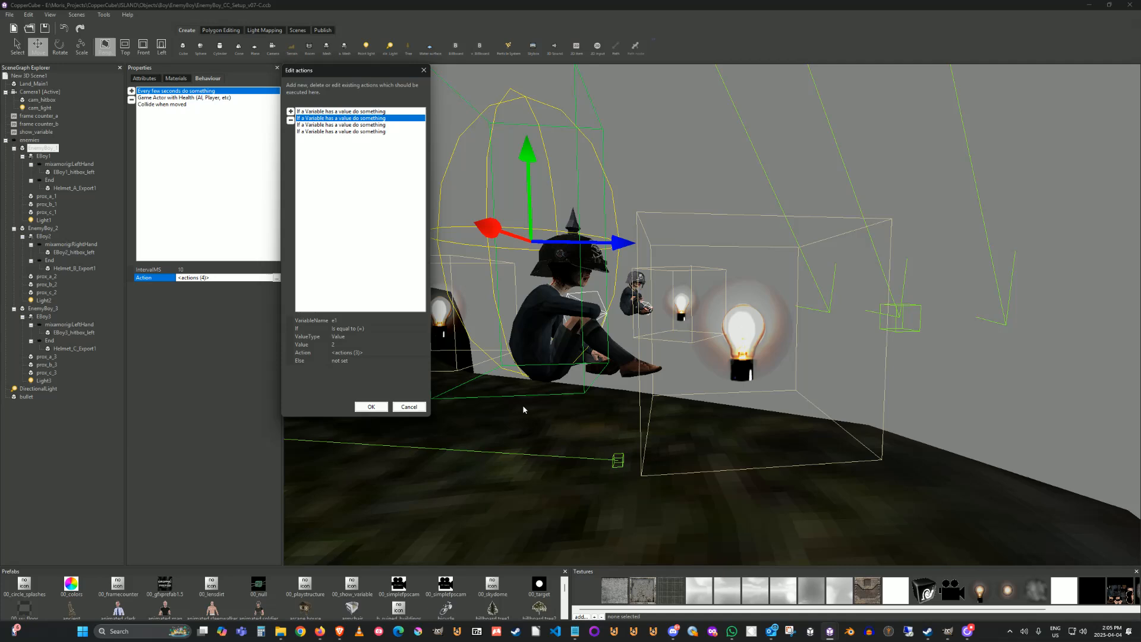
Inspect the animation action of the third variable condition, where e1 equals 3.
left_click(334, 125)
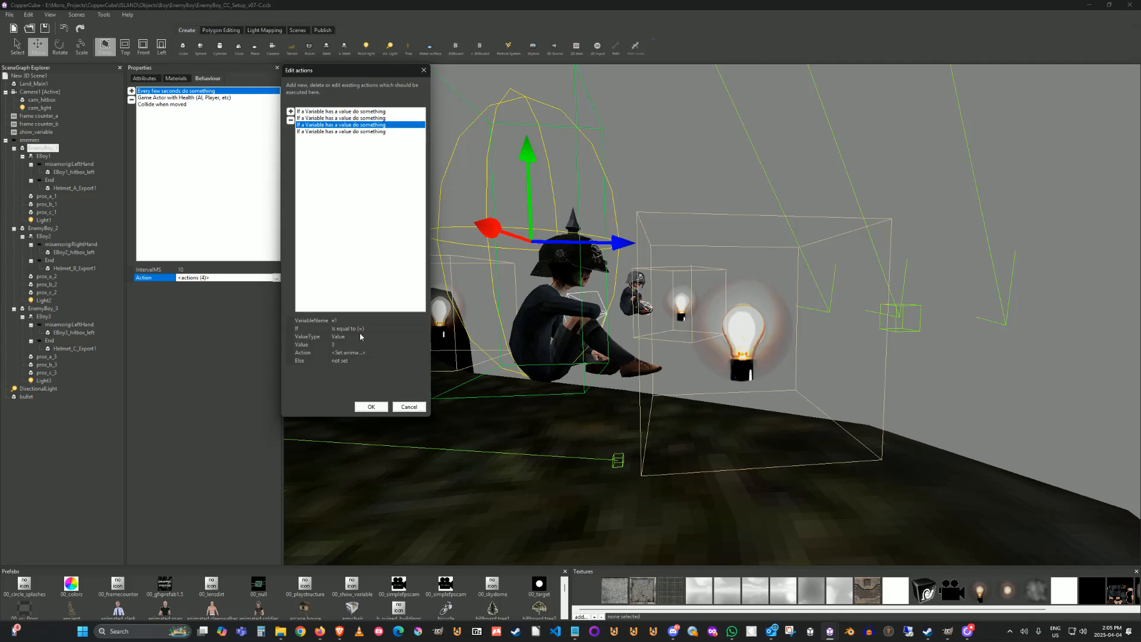
left_click(404, 353)
left_click(422, 353)
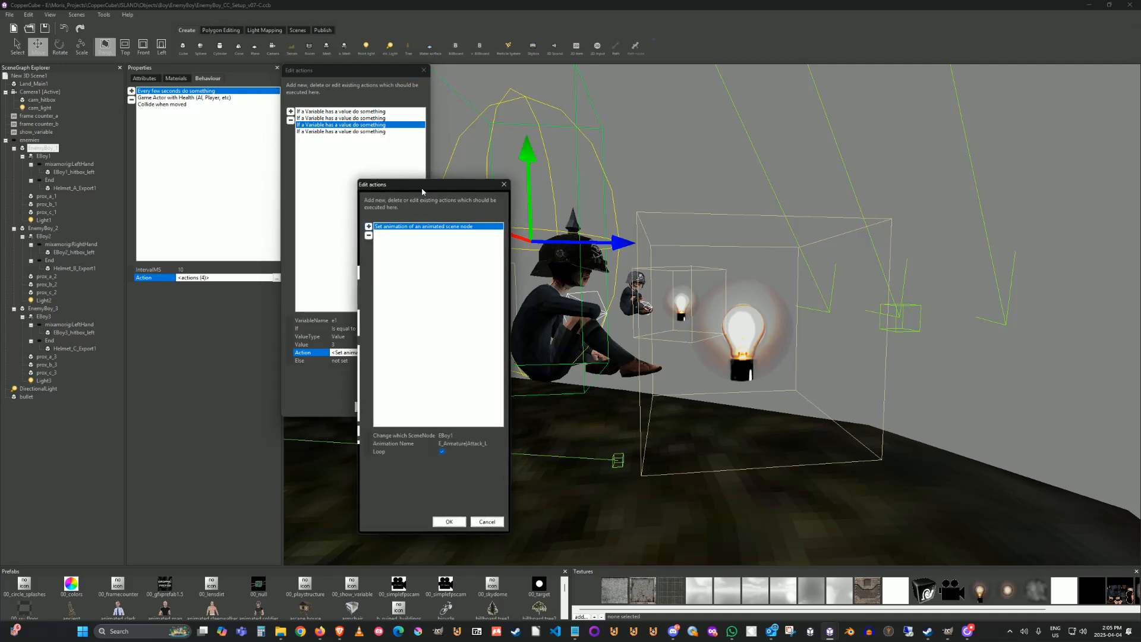
left_click_drag(417, 186, 492, 75)
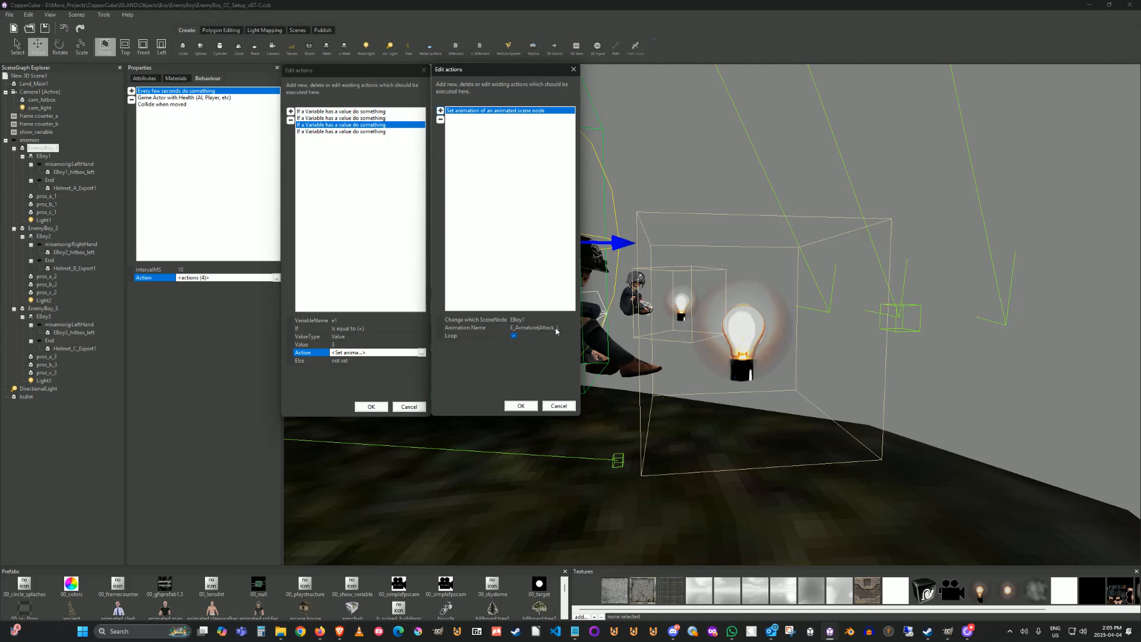
left_click(564, 409)
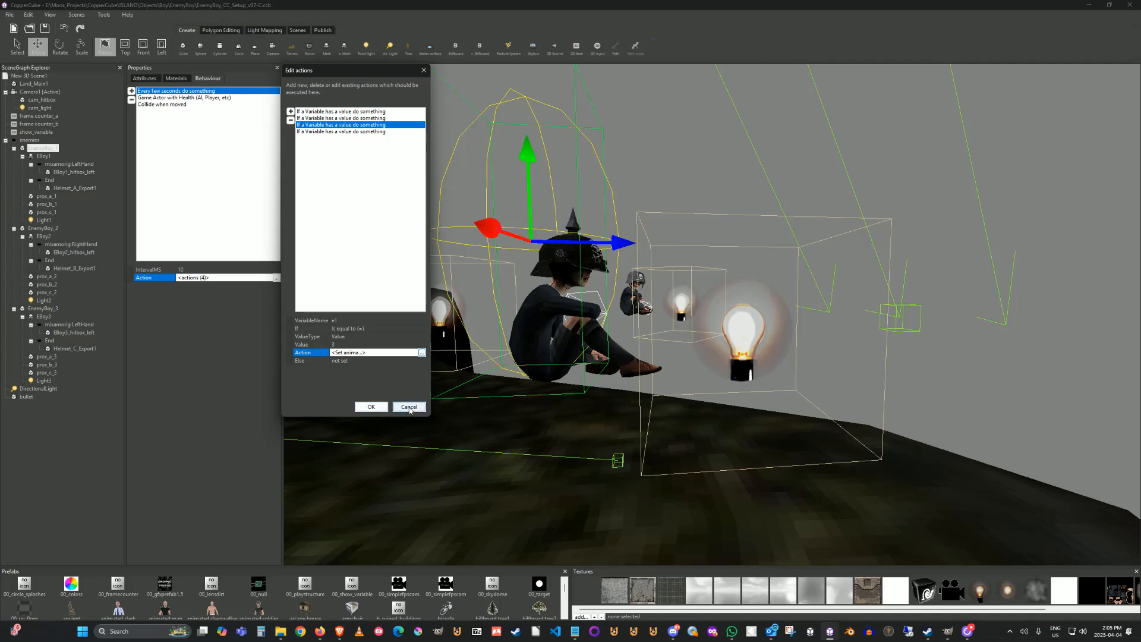
Check the fourth variable condition on e1 and compare it with the ActionOnDie variable action of EnemyBoy_1's "Game Actor with Health" behaviour.
left_click(354, 131)
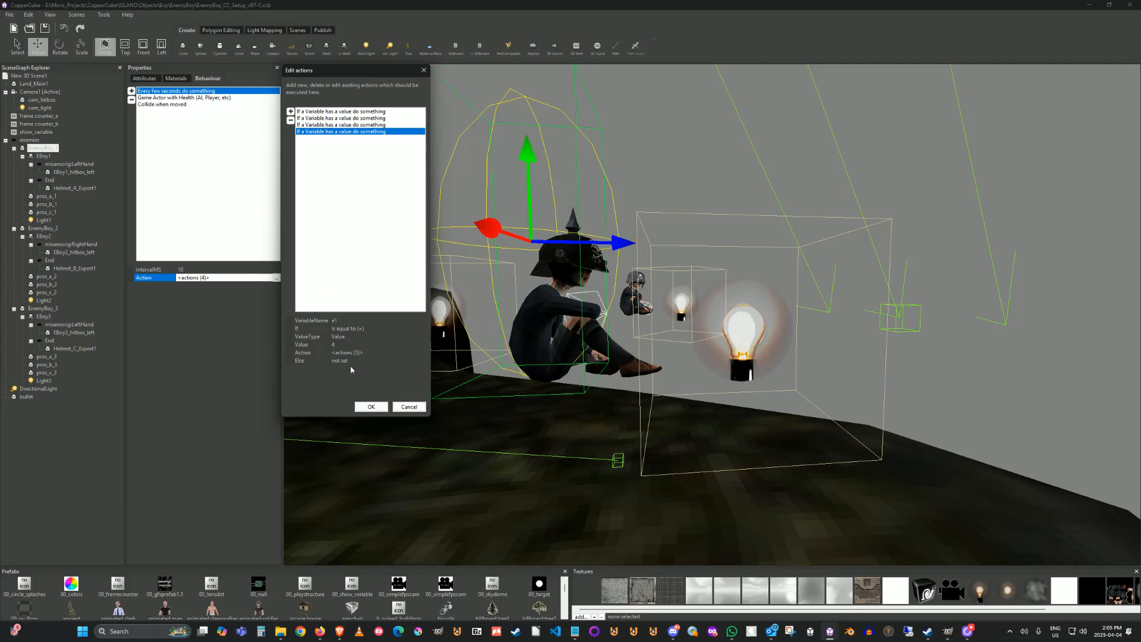
left_click(169, 98)
left_click(371, 406)
left_click(187, 97)
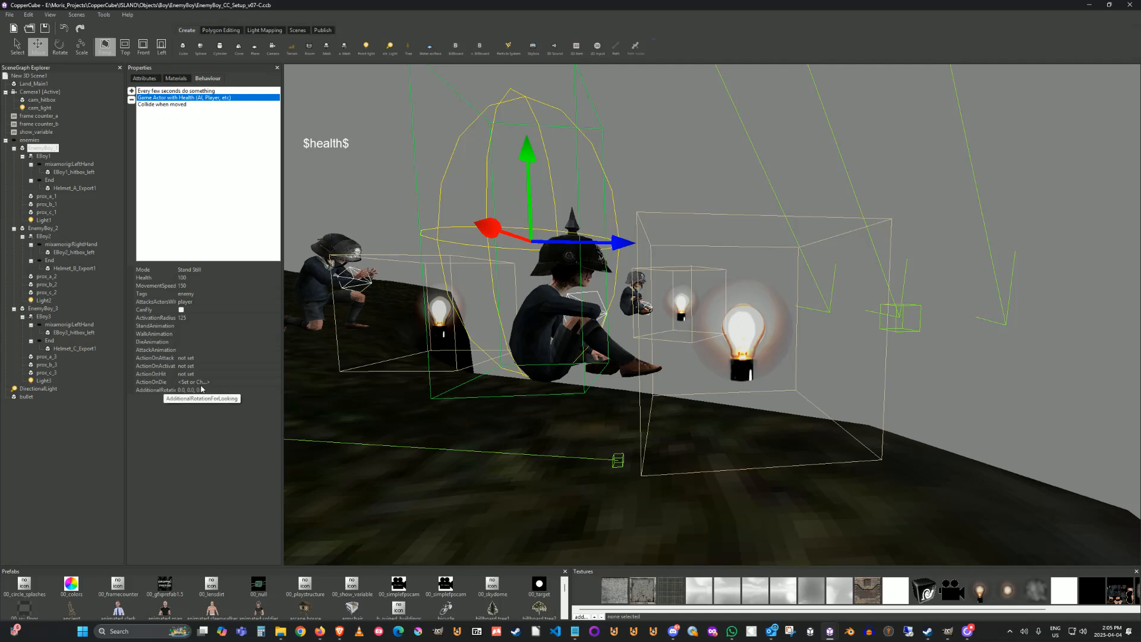
left_click(167, 382)
left_click(277, 382)
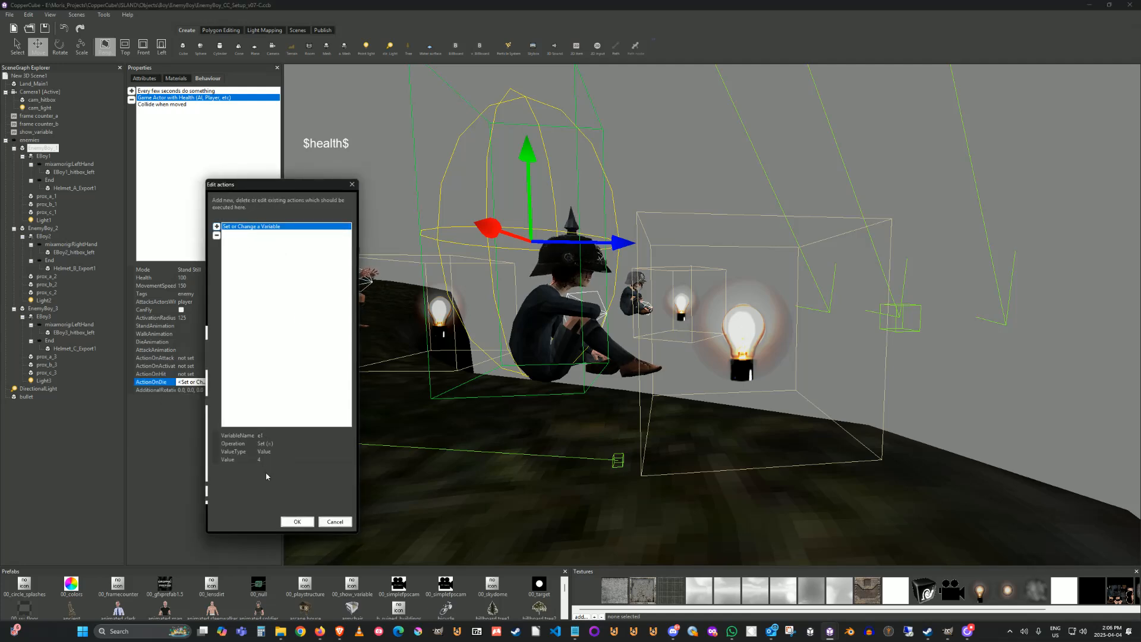
left_click(297, 522)
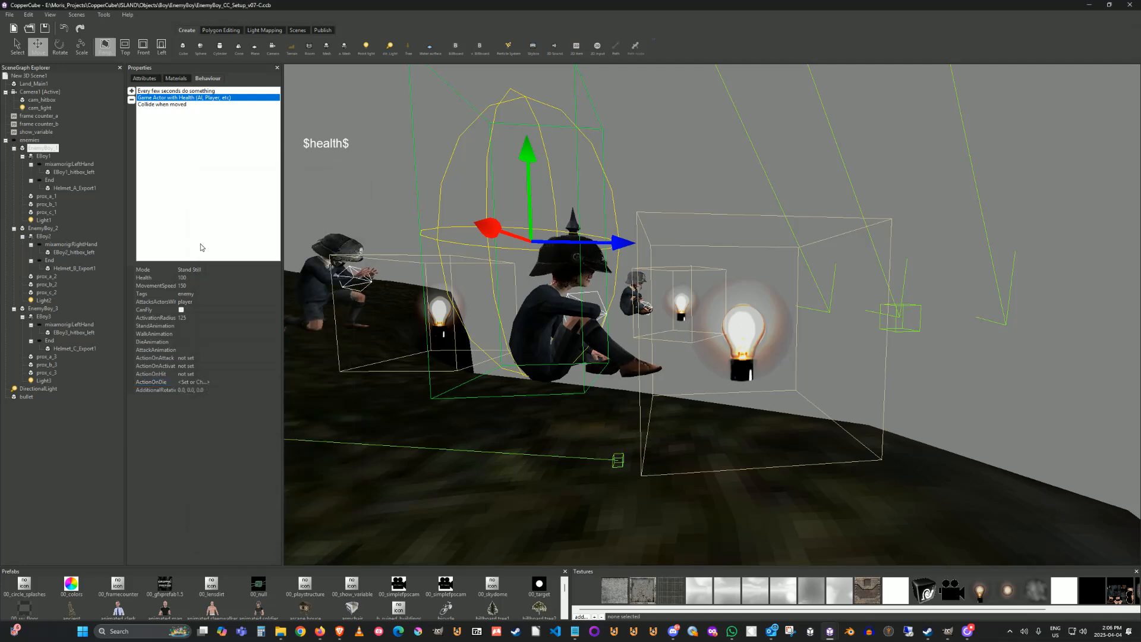
Reopen EnemyBoy_1's repeating behaviour and bring up the nested actions of its fourth condition, e1 equal to 4.
left_click(178, 91)
left_click(273, 278)
left_click(275, 278)
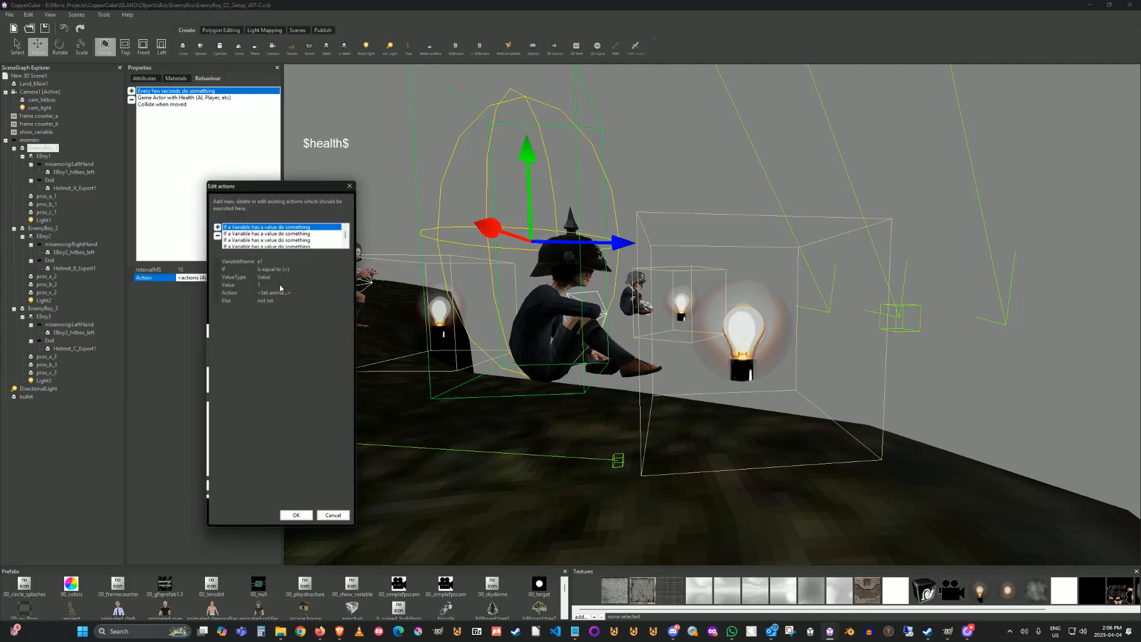
left_click(283, 247)
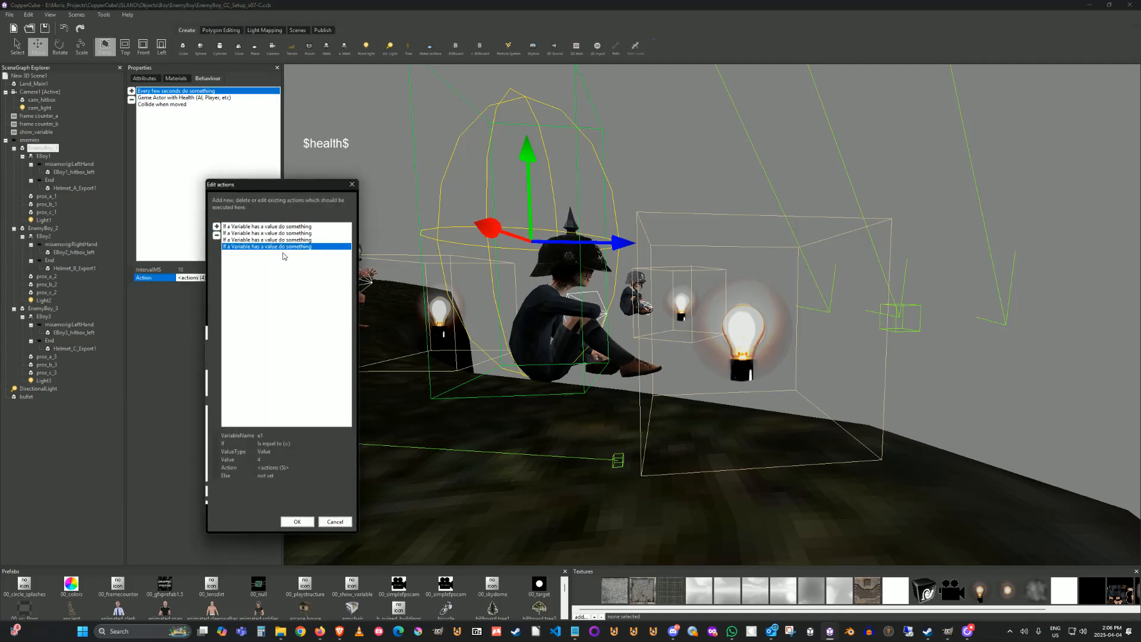
left_click(290, 468)
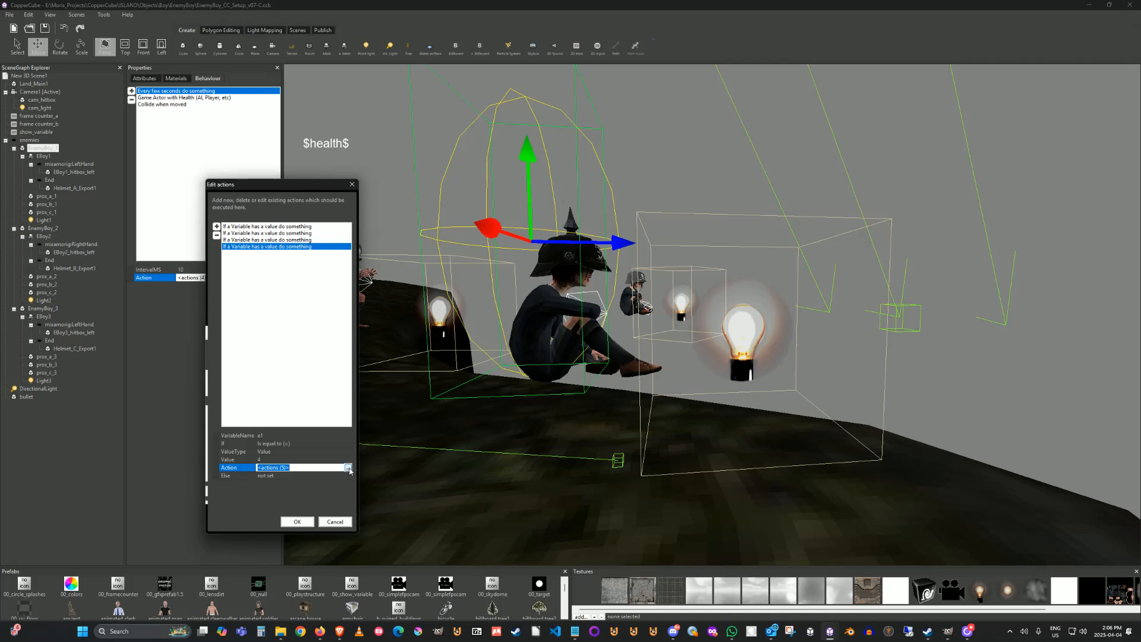
left_click(348, 468)
left_click_drag(340, 179, 387, 178)
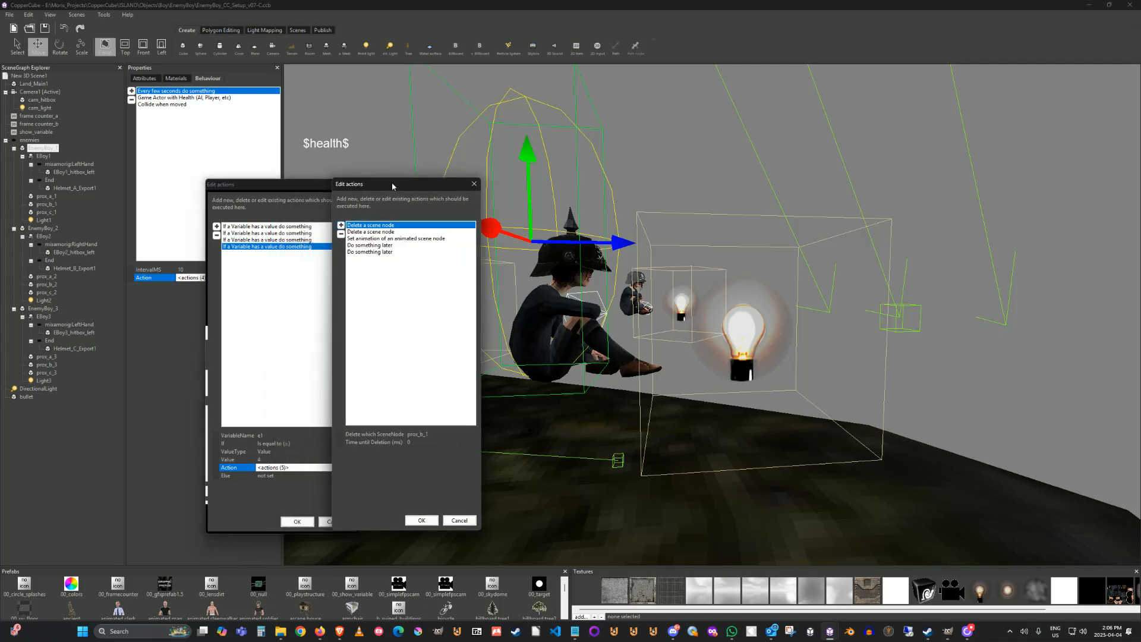
Review the two "Delete a scene node" actions and the EBoy1 animation action in the fourth condition.
left_click(373, 232)
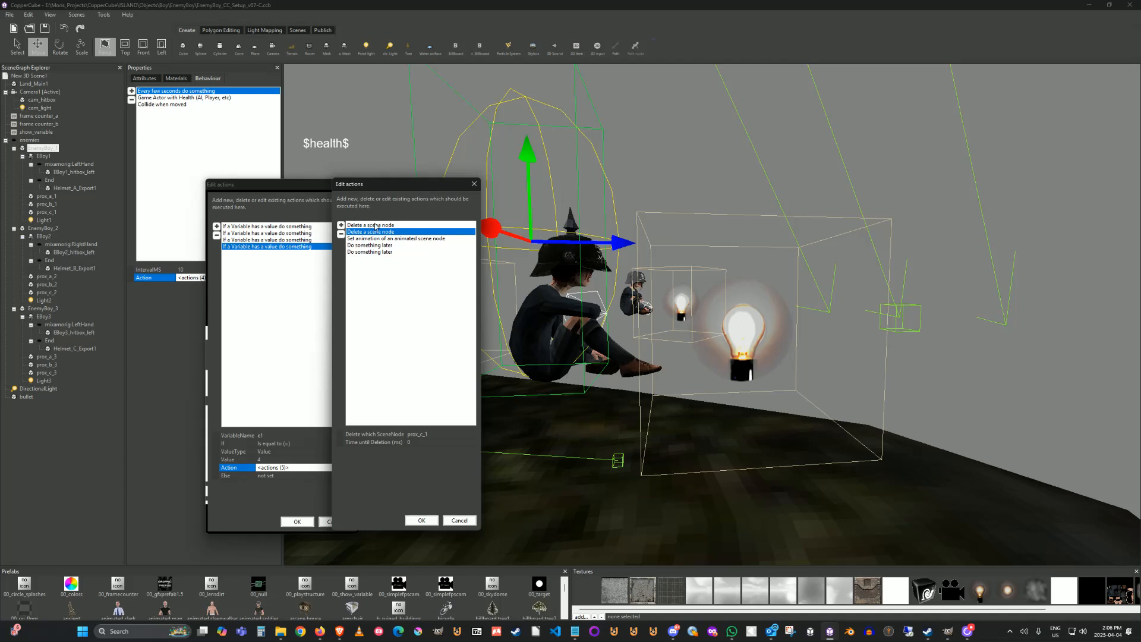
left_click(374, 226)
left_click(379, 232)
left_click(381, 226)
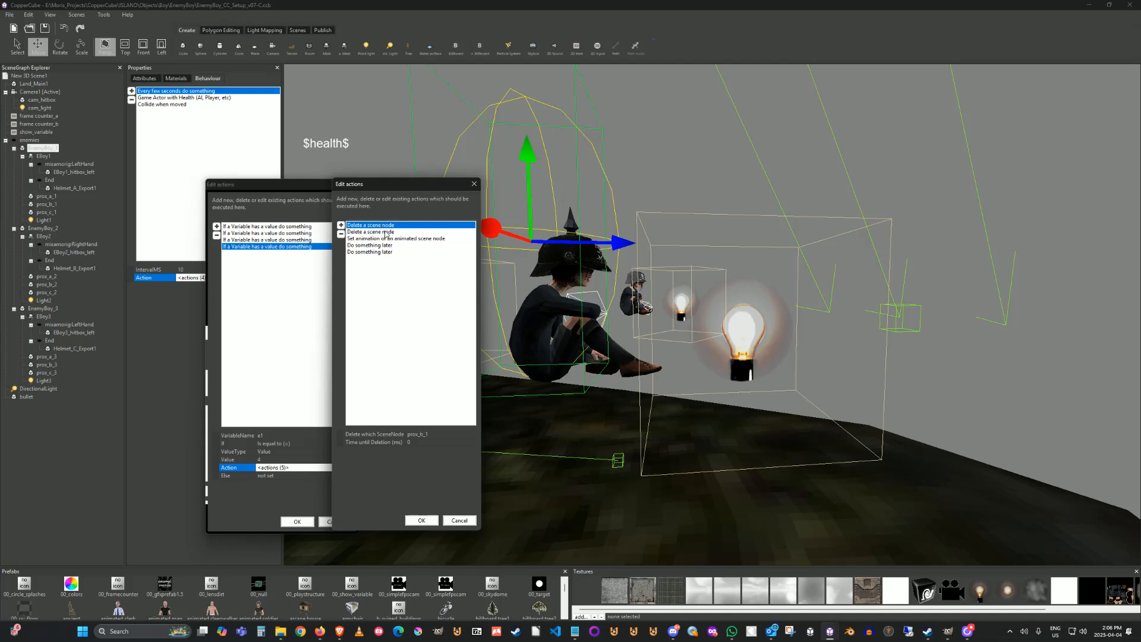
left_click(385, 233)
left_click(381, 238)
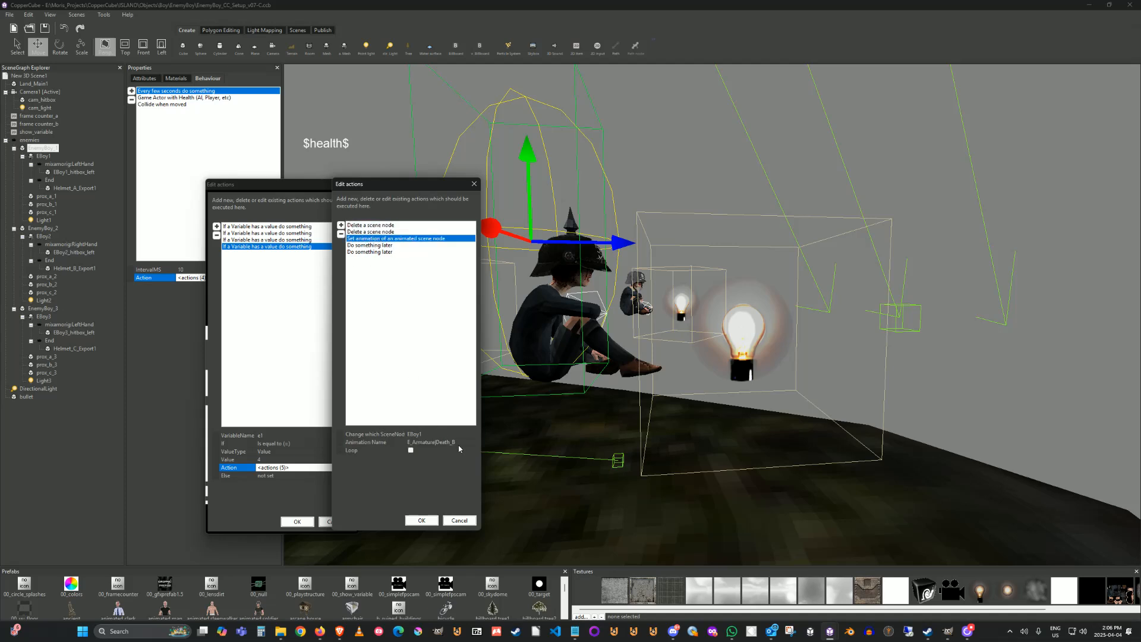
Examine the first "Do something later" action, with its delay and the nested position change of EBoy1.
left_click(375, 246)
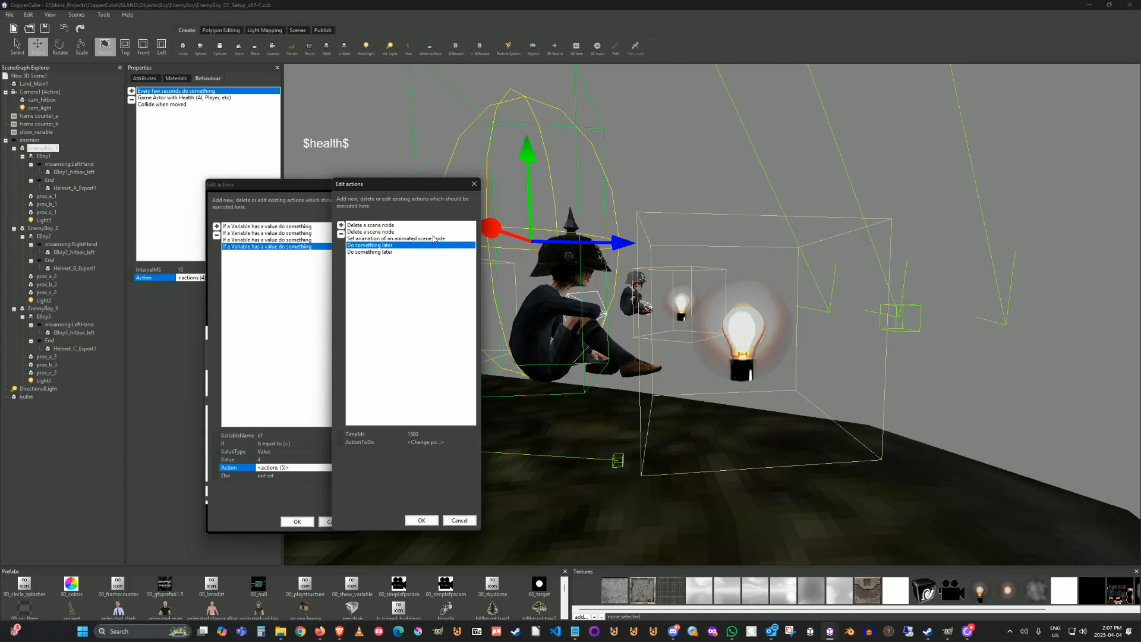
left_click(470, 445)
left_click(474, 442)
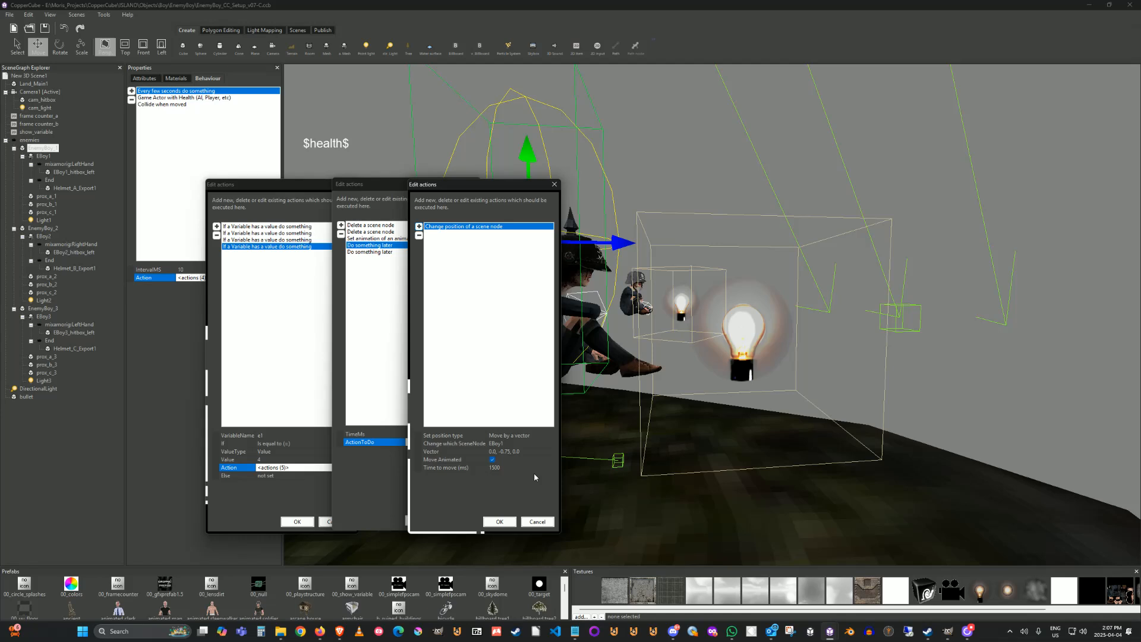
left_click(498, 522)
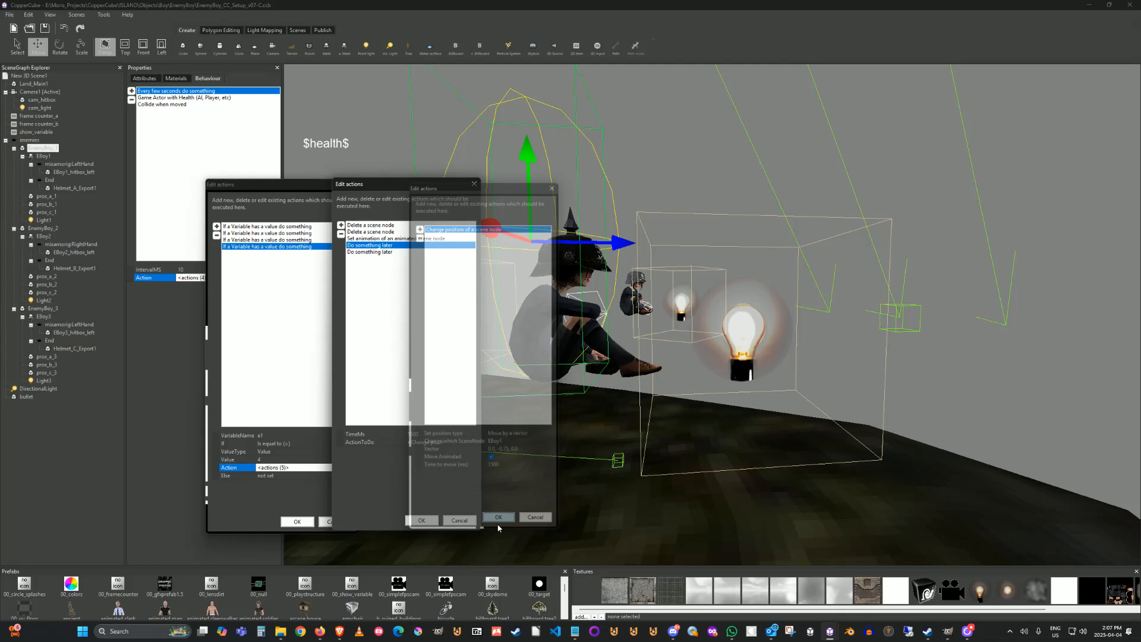
Examine the second "Do something later" action with its nested scene node deletion, and close all the action lists.
left_click(384, 252)
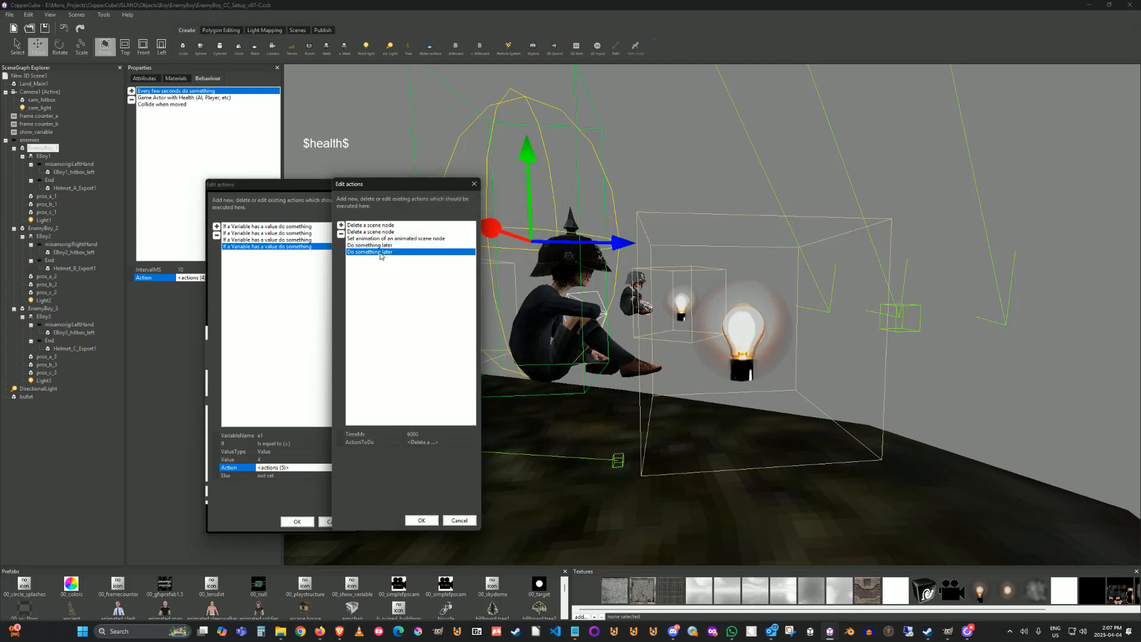
left_click(413, 443)
left_click(474, 443)
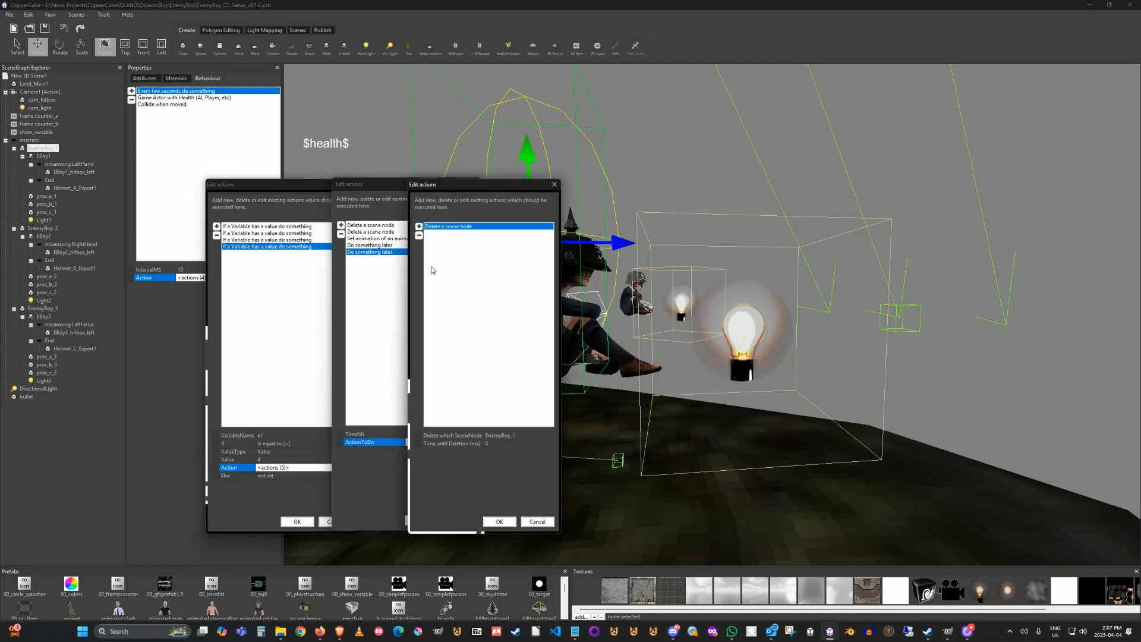
left_click(503, 522)
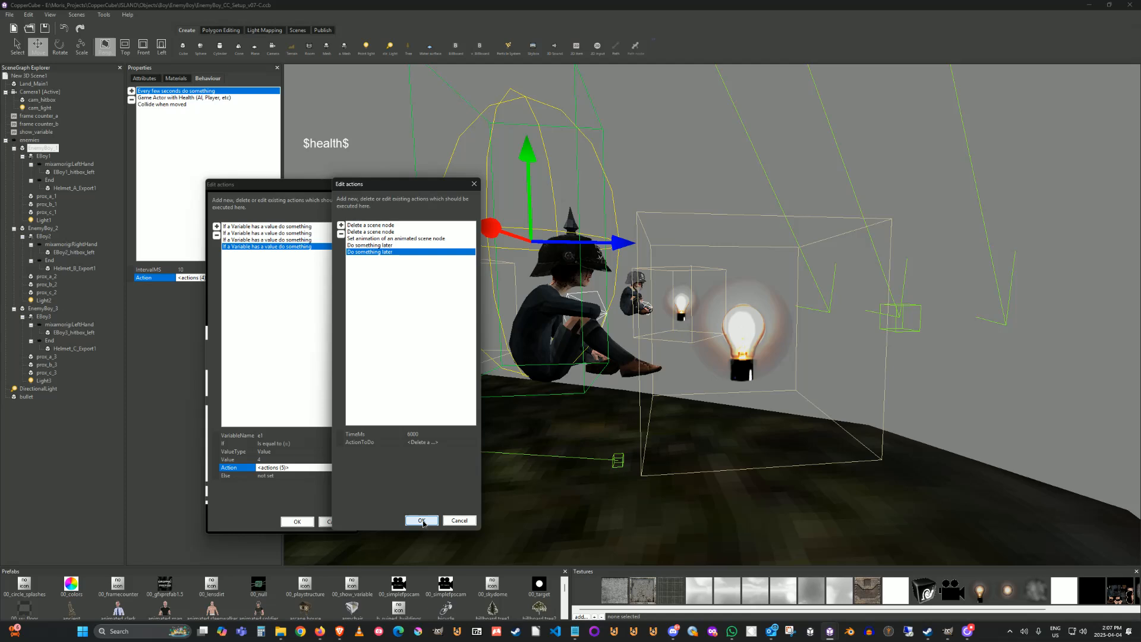
left_click(422, 520)
left_click(291, 522)
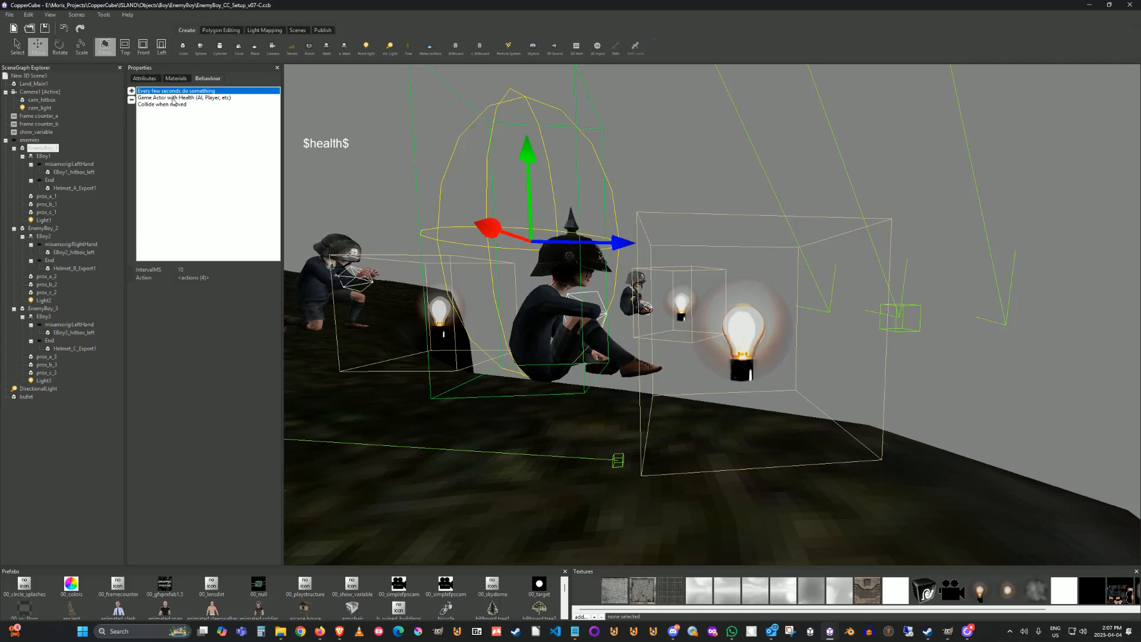
Examine prox_a_1's proximity trigger and its "Set or Change a Variable" action, and close the action list without changes.
left_click(45, 196)
scroll(552, 336, "down", 10)
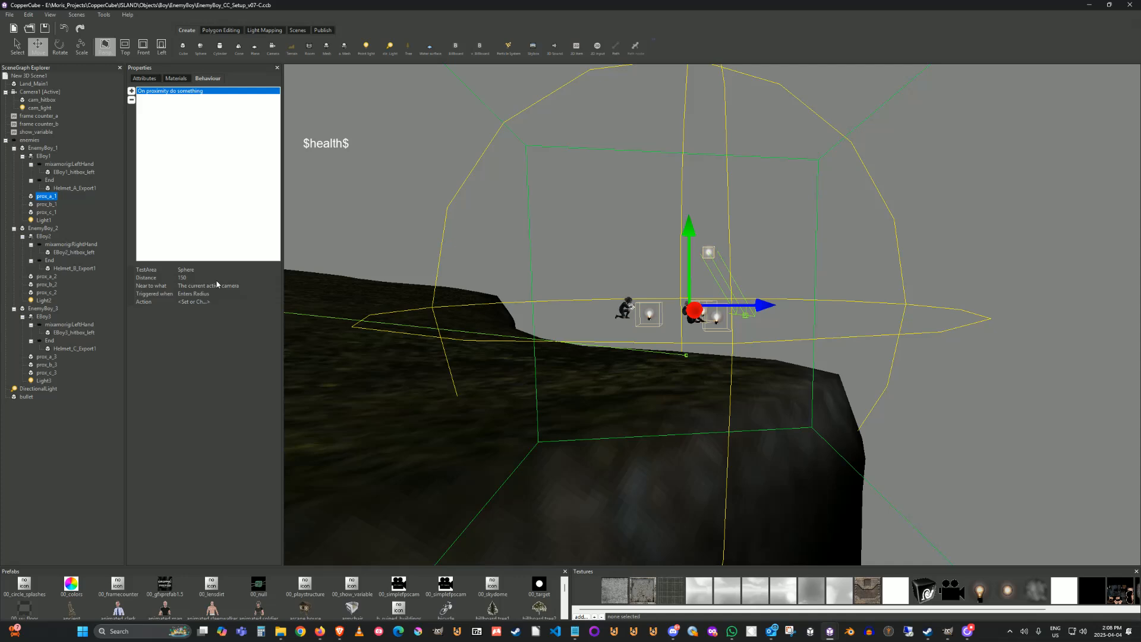
left_click(248, 301)
left_click(276, 302)
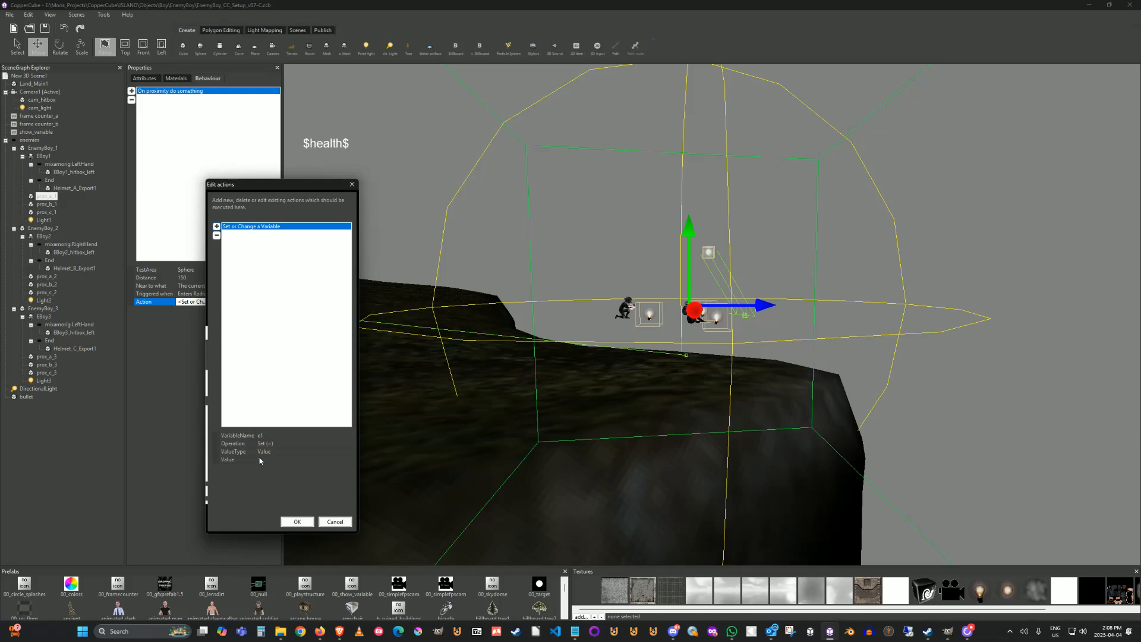
left_click(326, 526)
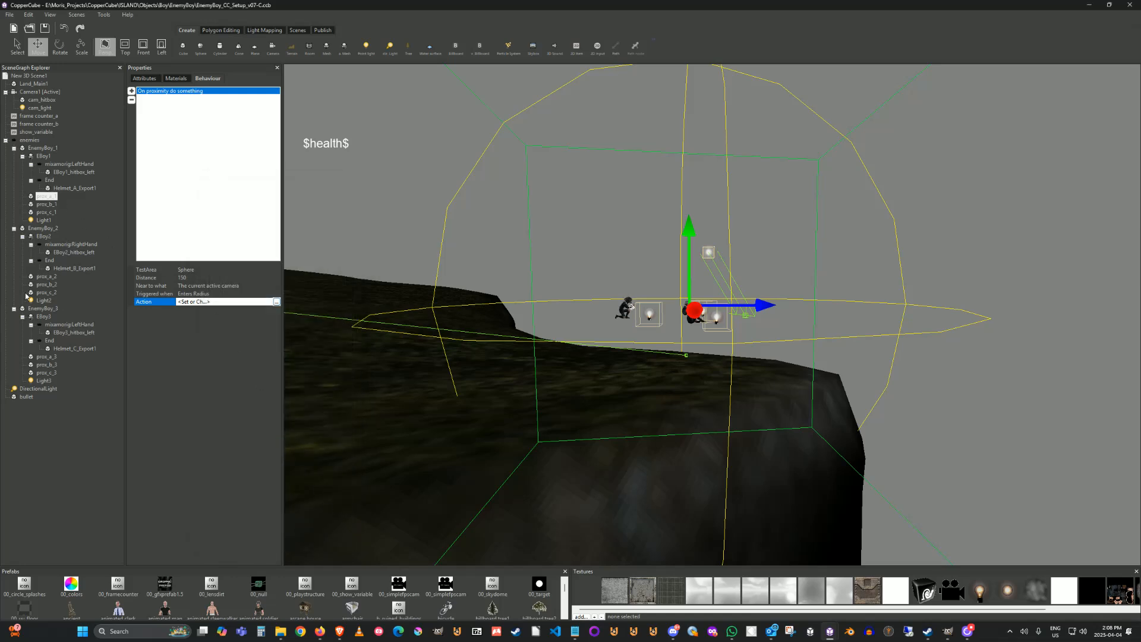
Look at prox_b_1's proximity trigger, and check the "Game Actor with Health" behaviour of EnemyBoy_1.
left_click(46, 205)
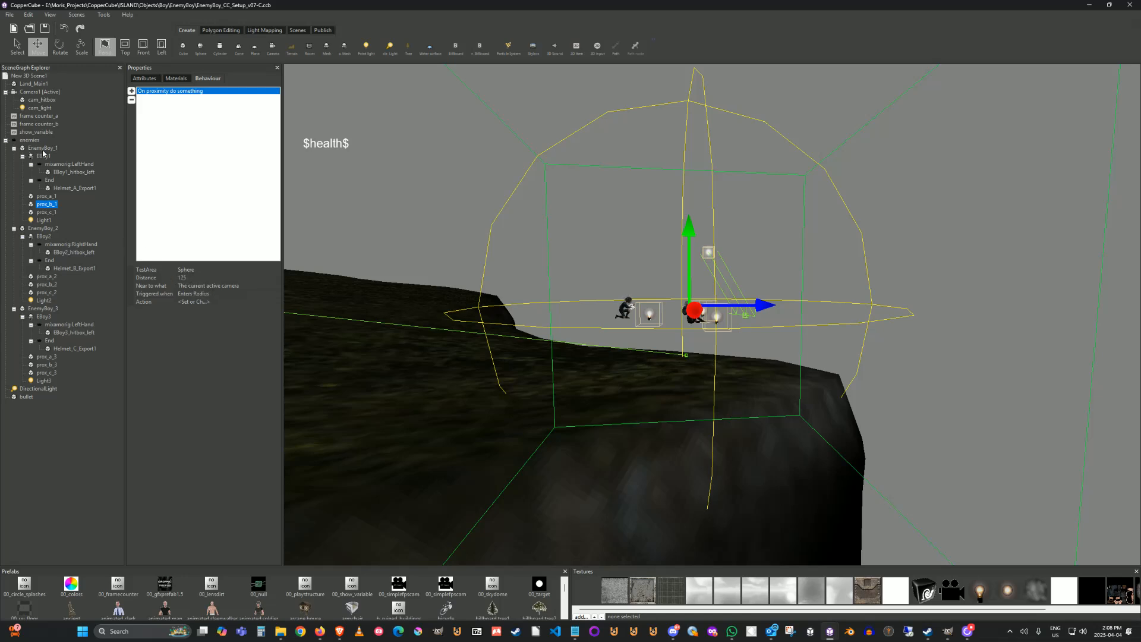
left_click(39, 149)
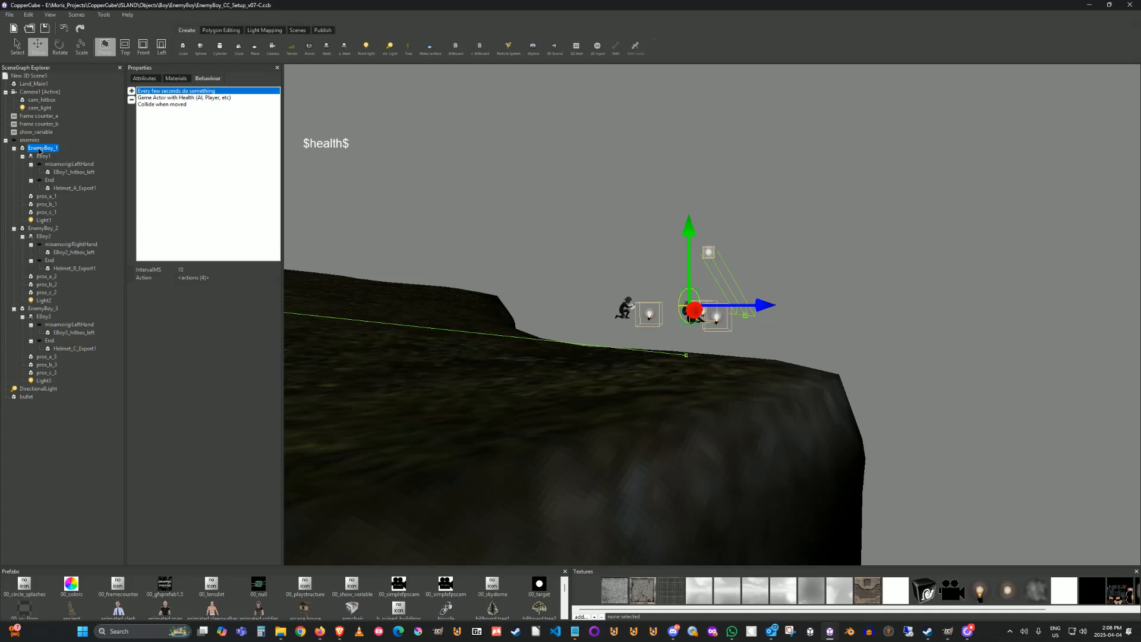
left_click(169, 98)
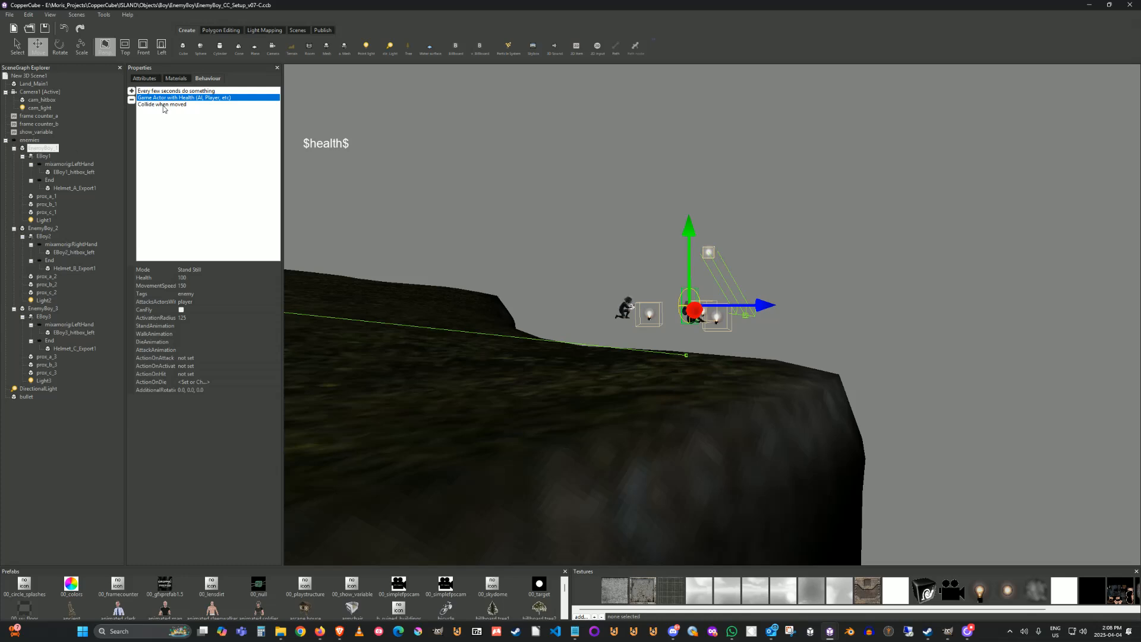
Examine the "Set or Change a Variable" action of prox_b_1's proximity trigger and close its action list.
left_click(42, 205)
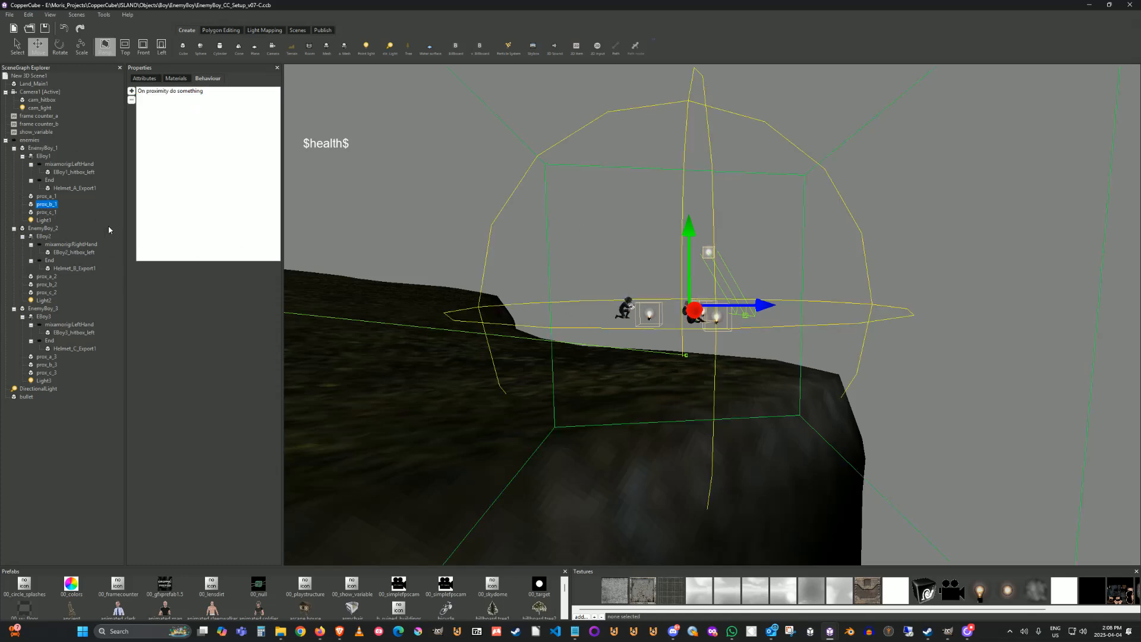
left_click(156, 93)
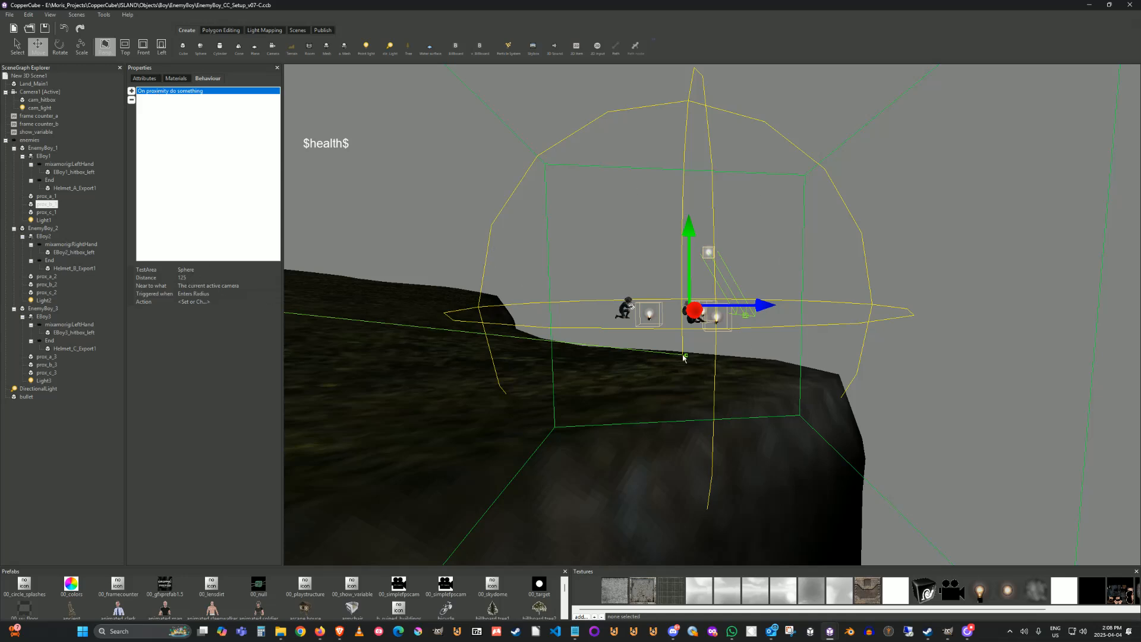
left_click(264, 302)
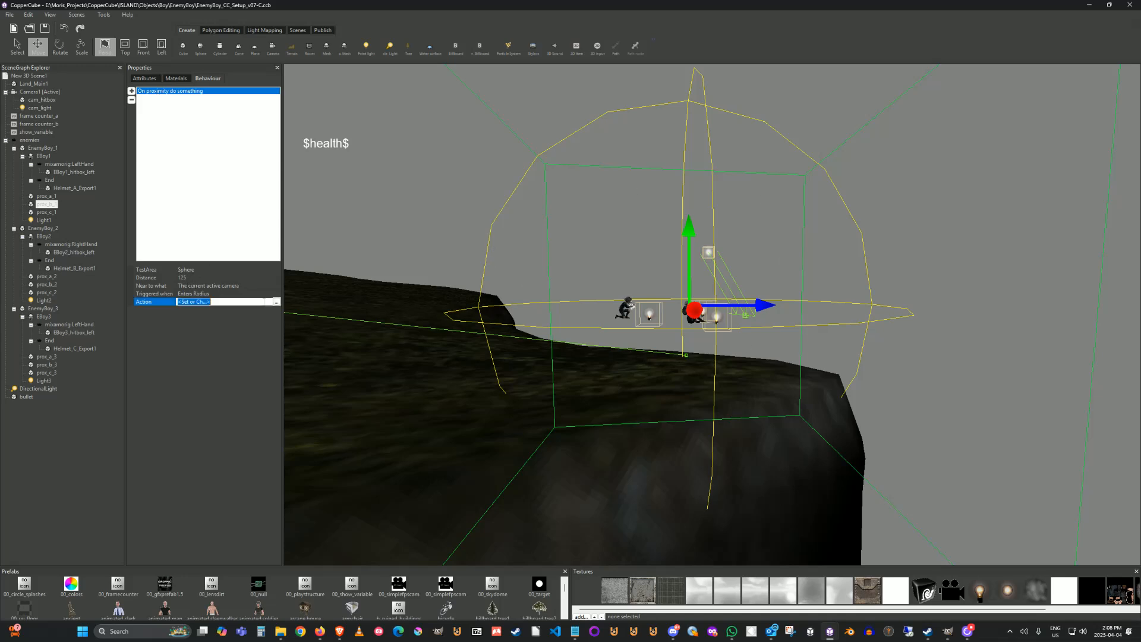
left_click(279, 302)
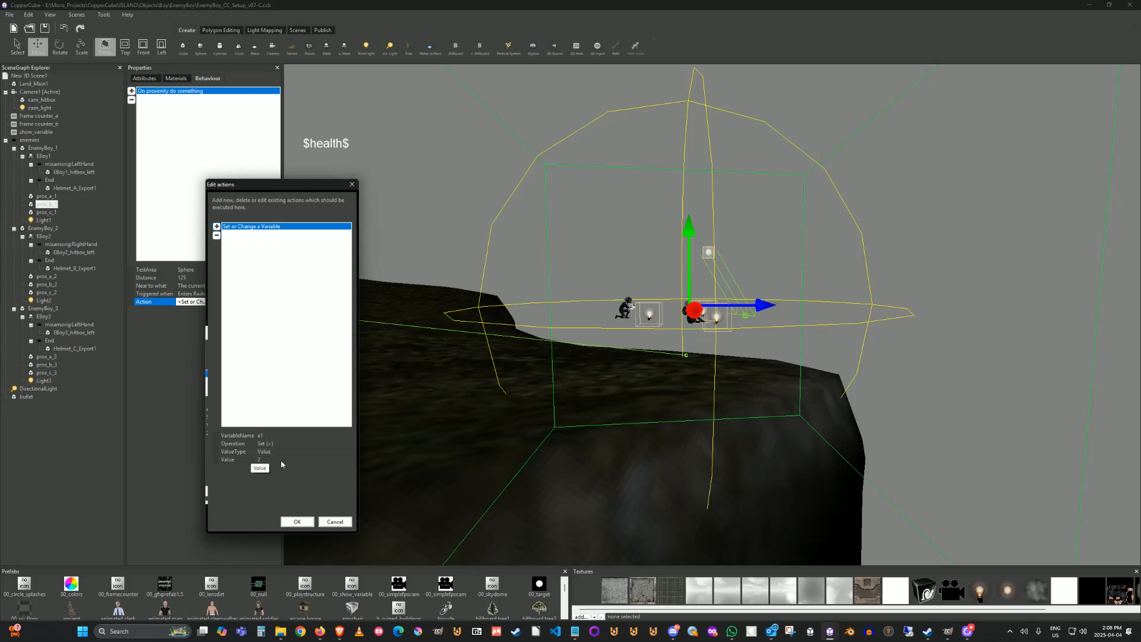
left_click(298, 522)
left_click(299, 522)
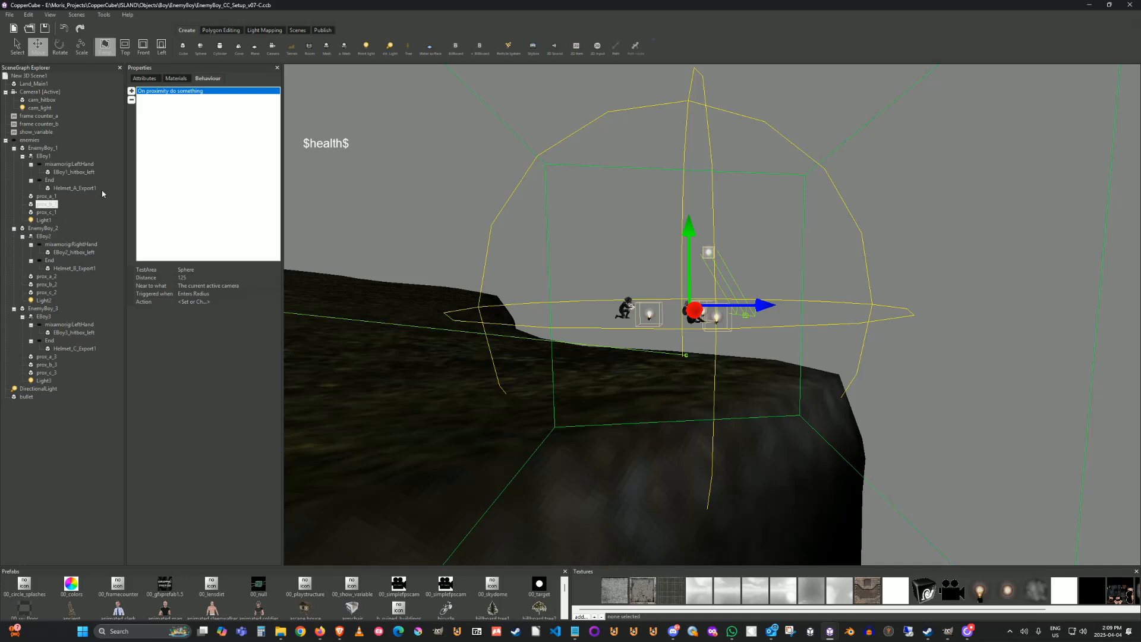
Review prox_c_1's two proximity triggers and the variable action of the one fired on entering the radius.
left_click(46, 212)
scroll(767, 332, "up", 5)
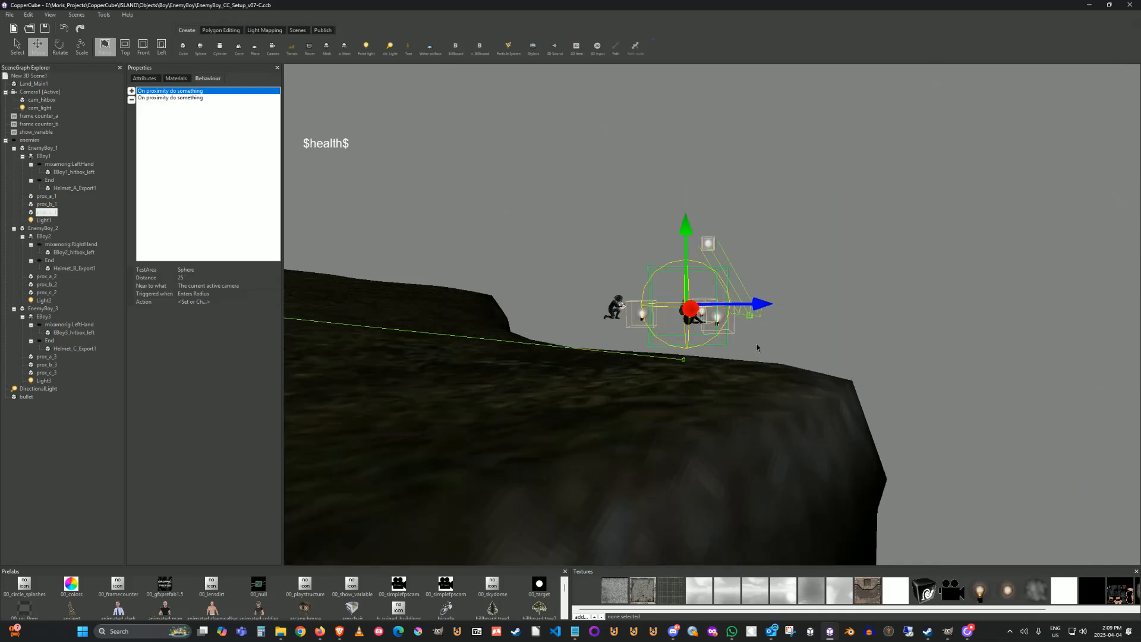
scroll(788, 303, "up", 3)
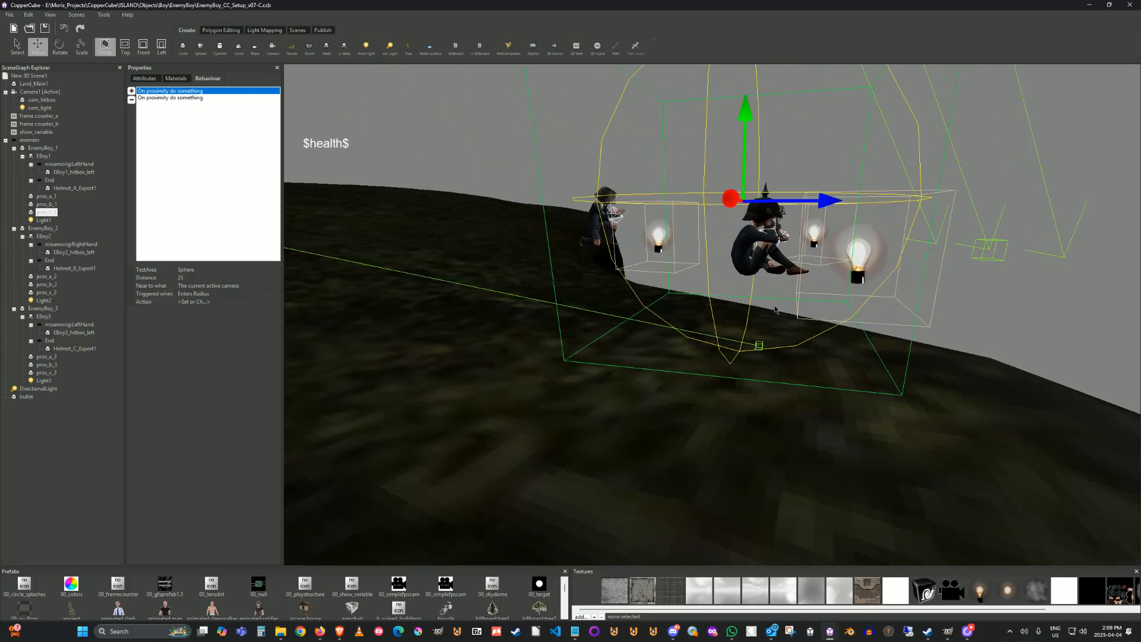
middle_click_drag(777, 310, 713, 344)
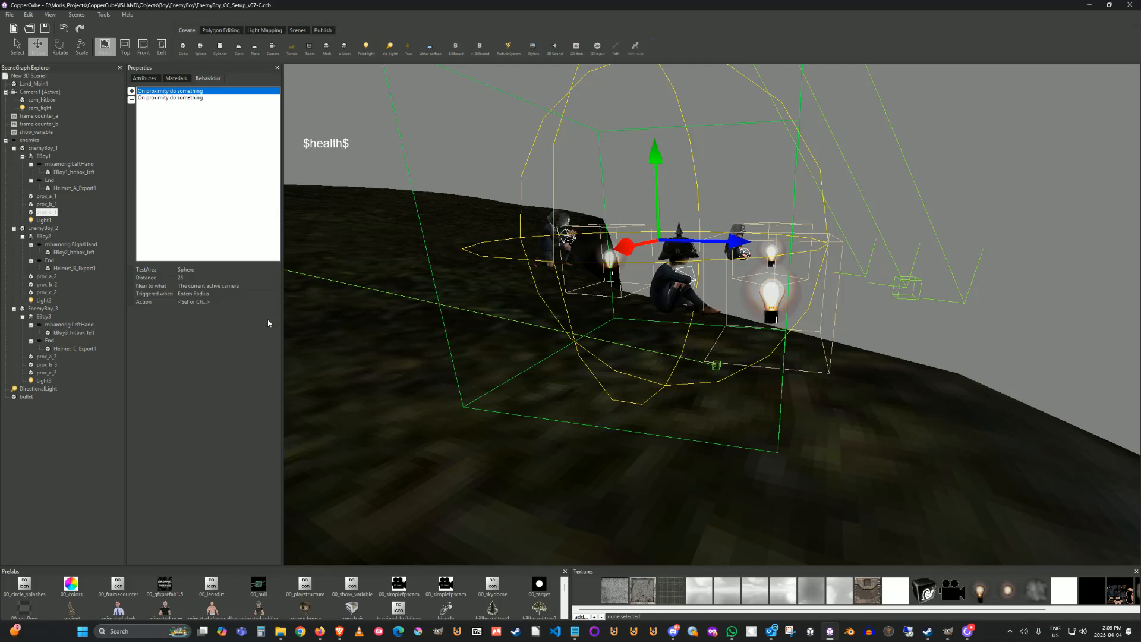
left_click(267, 302)
left_click(277, 302)
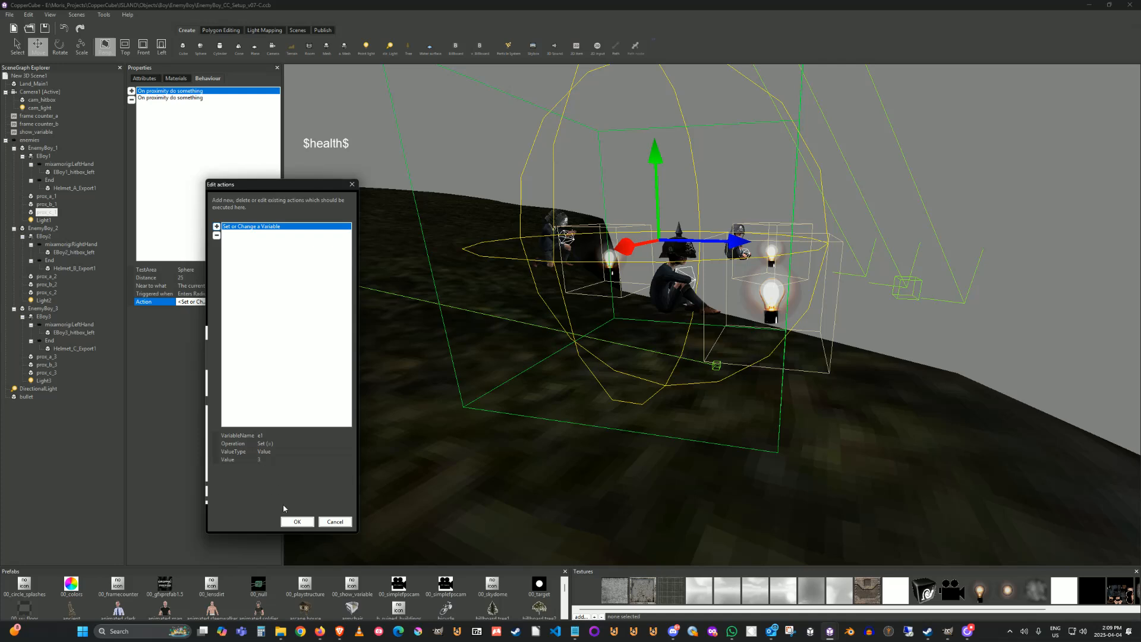
left_click(336, 522)
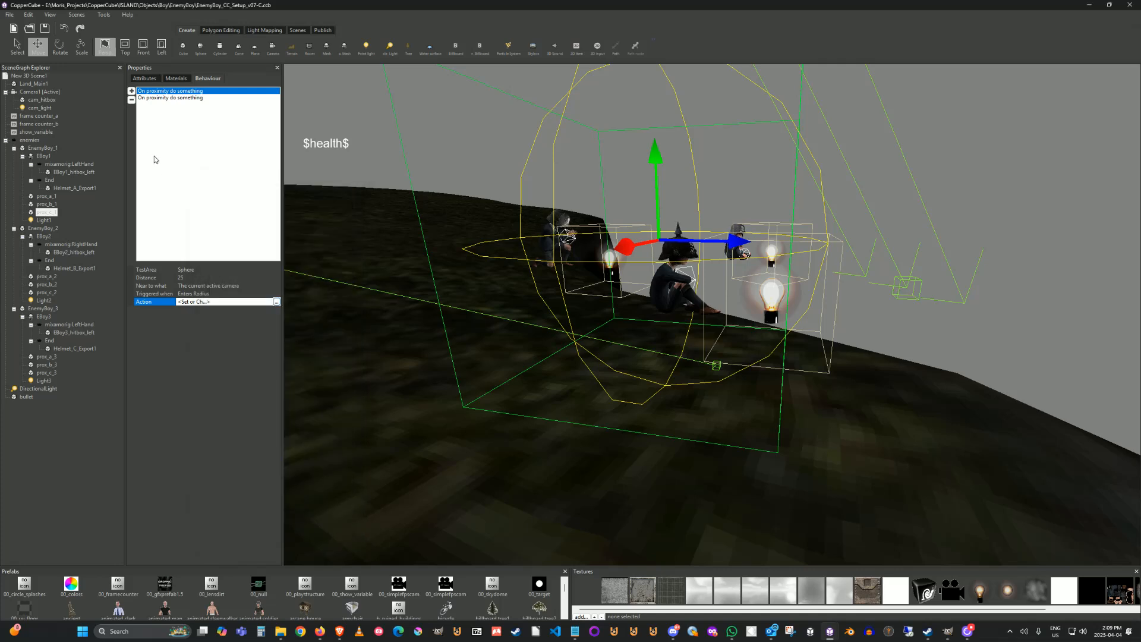
left_click(159, 99)
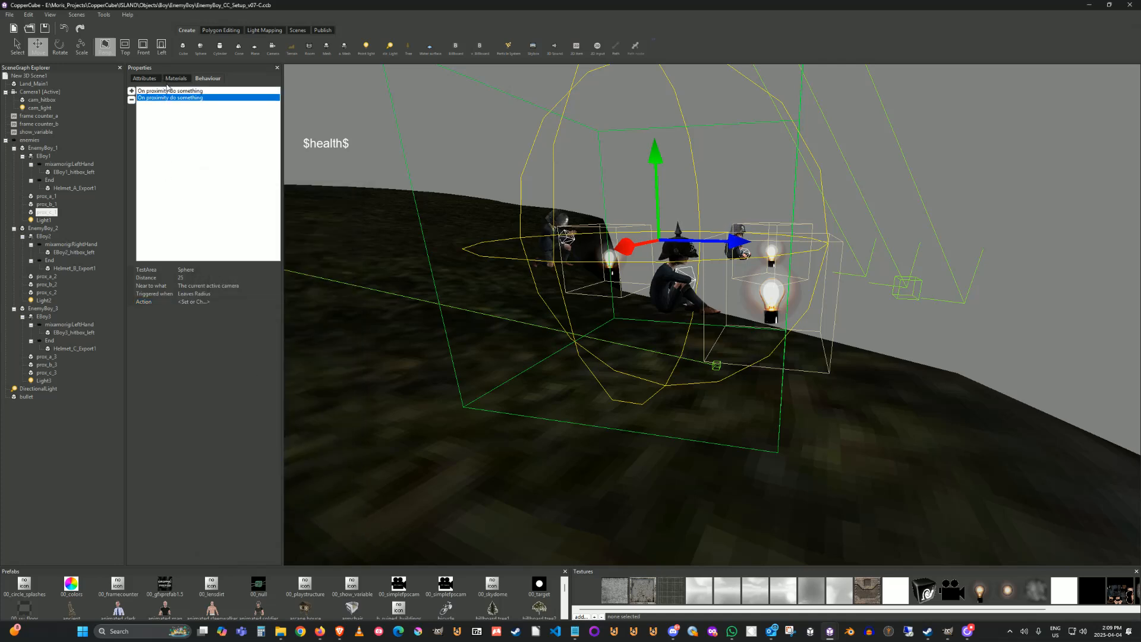
left_click(170, 91)
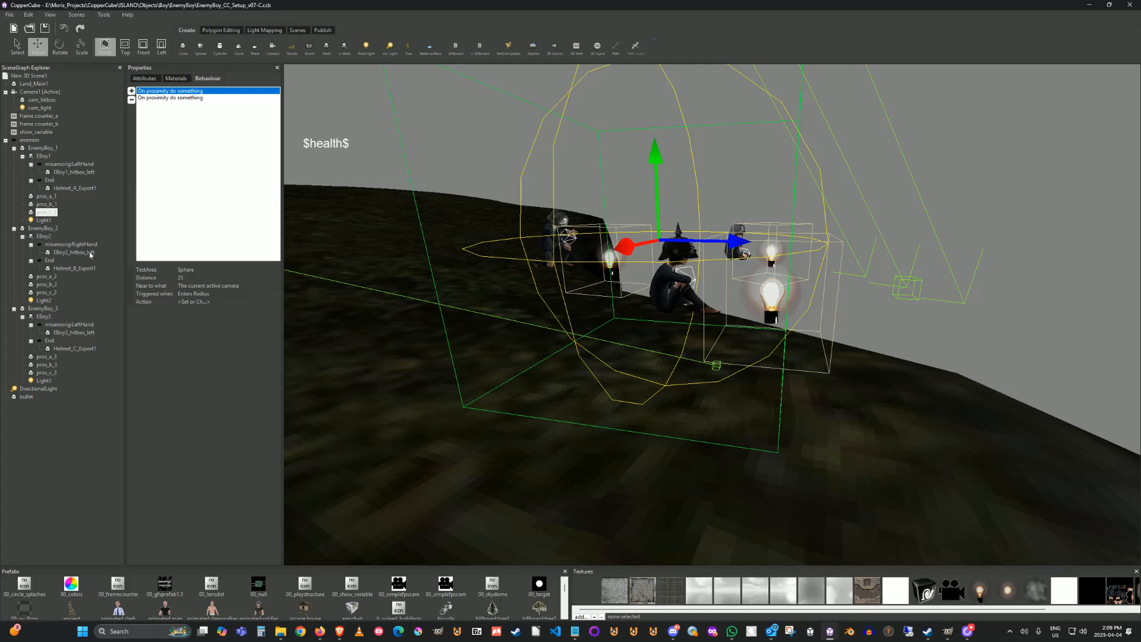
Check the third variable condition in EnemyBoy_1's repeating behaviour and close the action list without changes.
left_click(42, 148)
left_click(270, 277)
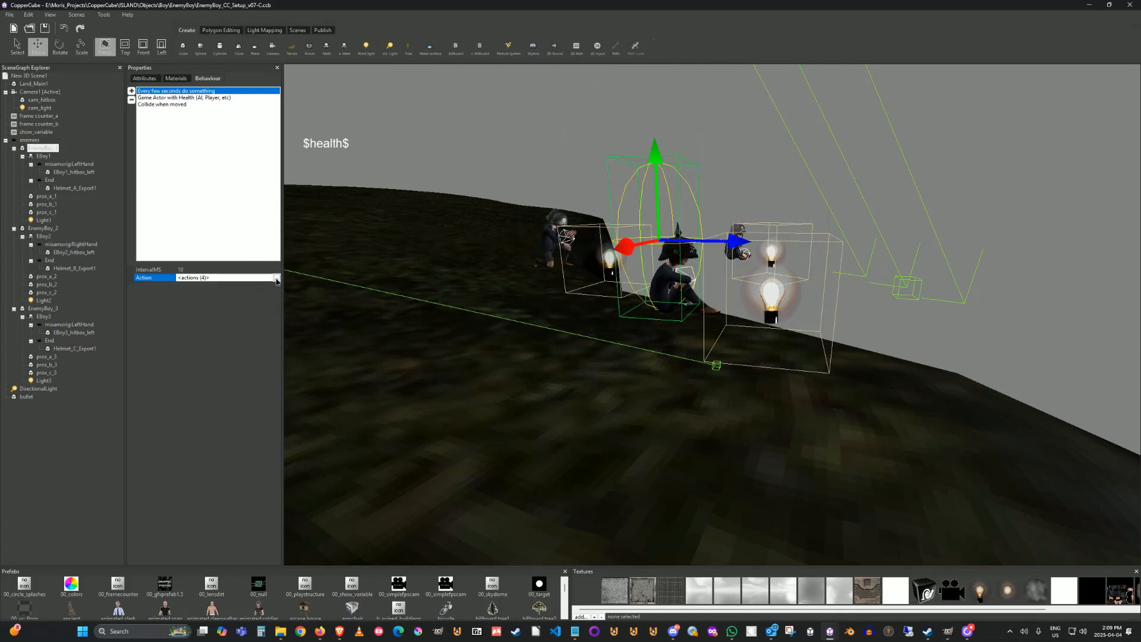
left_click(277, 278)
left_click(279, 240)
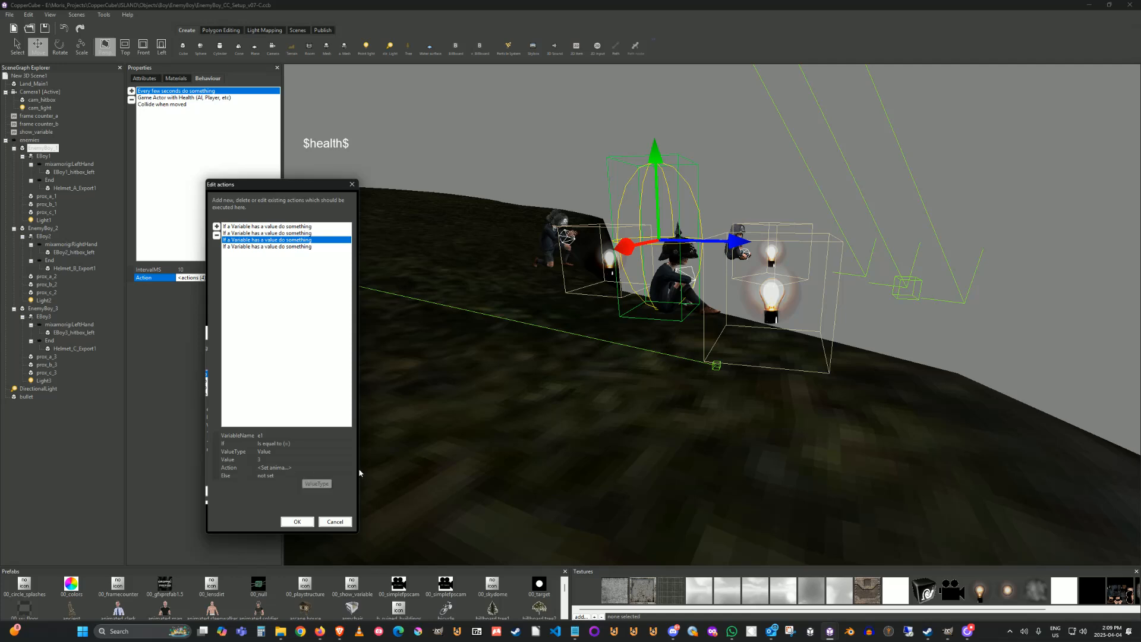
left_click(321, 521)
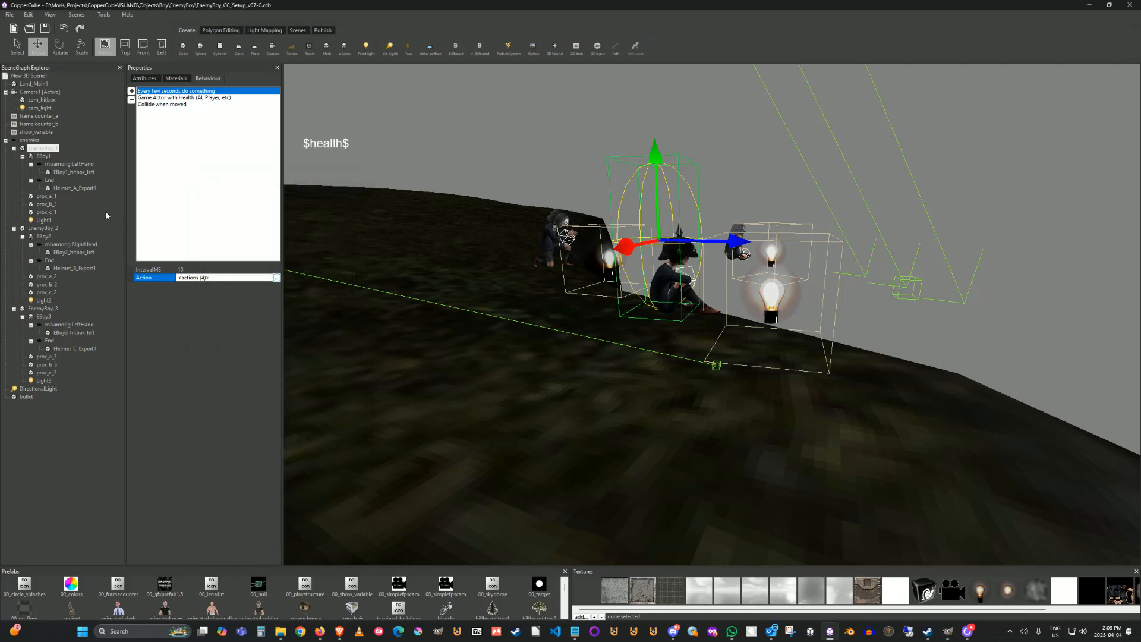
Examine the variable action of prox_c_1's "Leaves Radius" trigger and close the action list without changes.
left_click(46, 212)
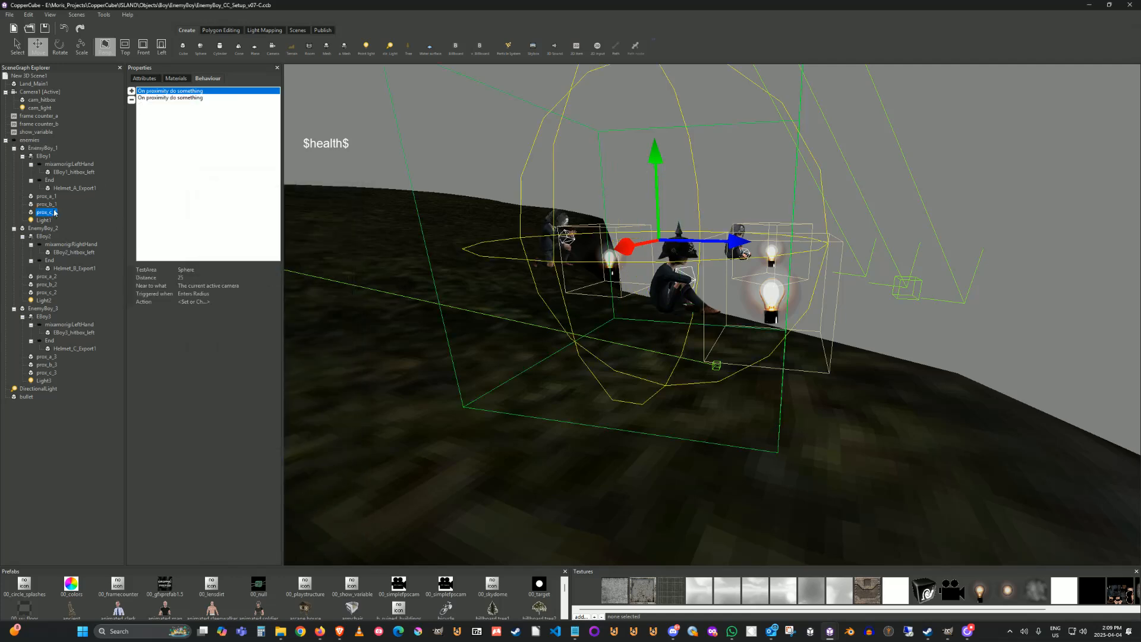
left_click(180, 97)
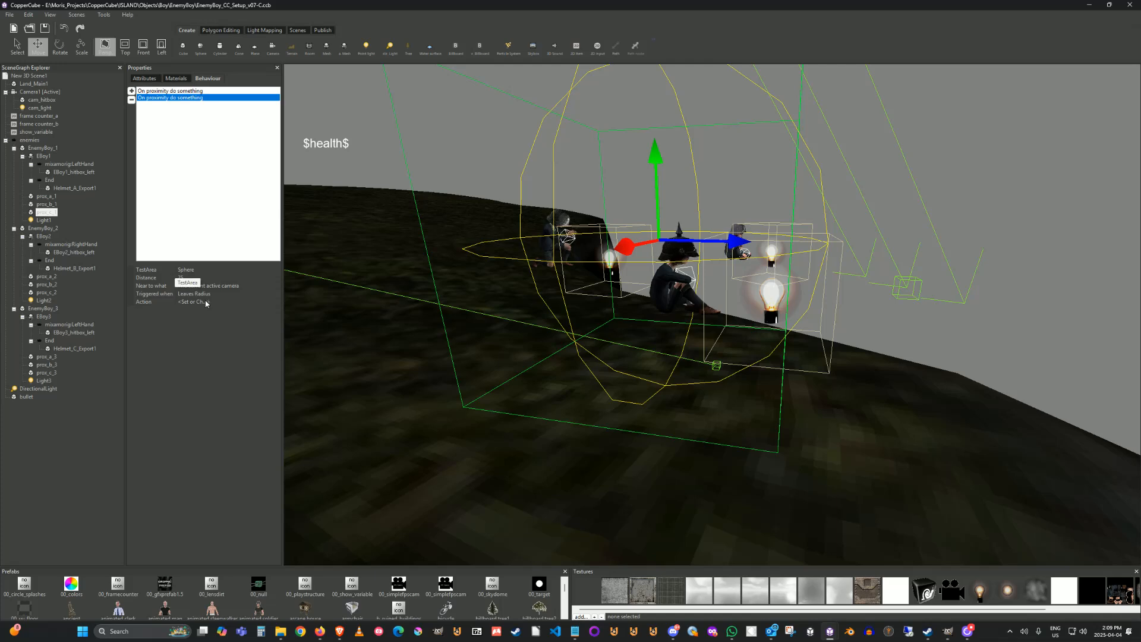
left_click(276, 304)
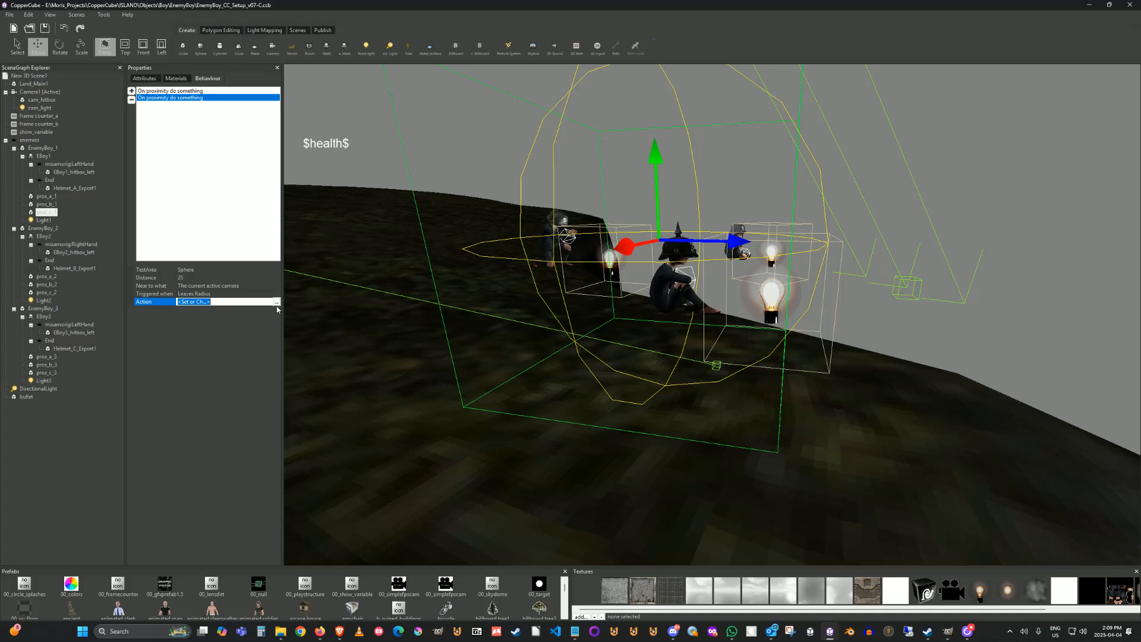
left_click(276, 302)
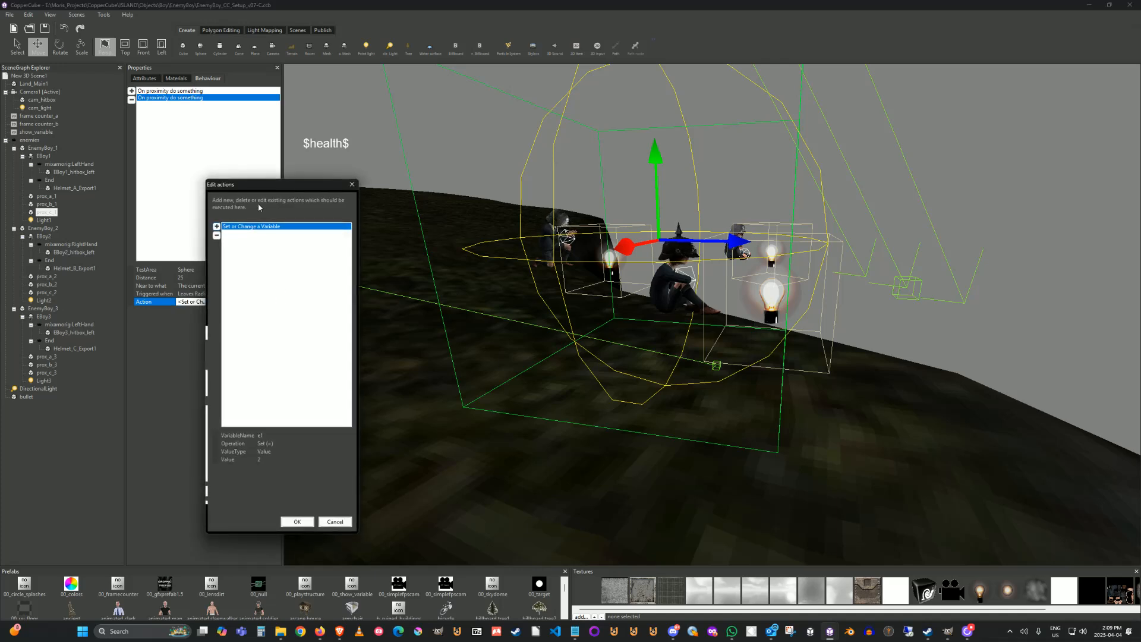
left_click_drag(271, 194, 369, 159)
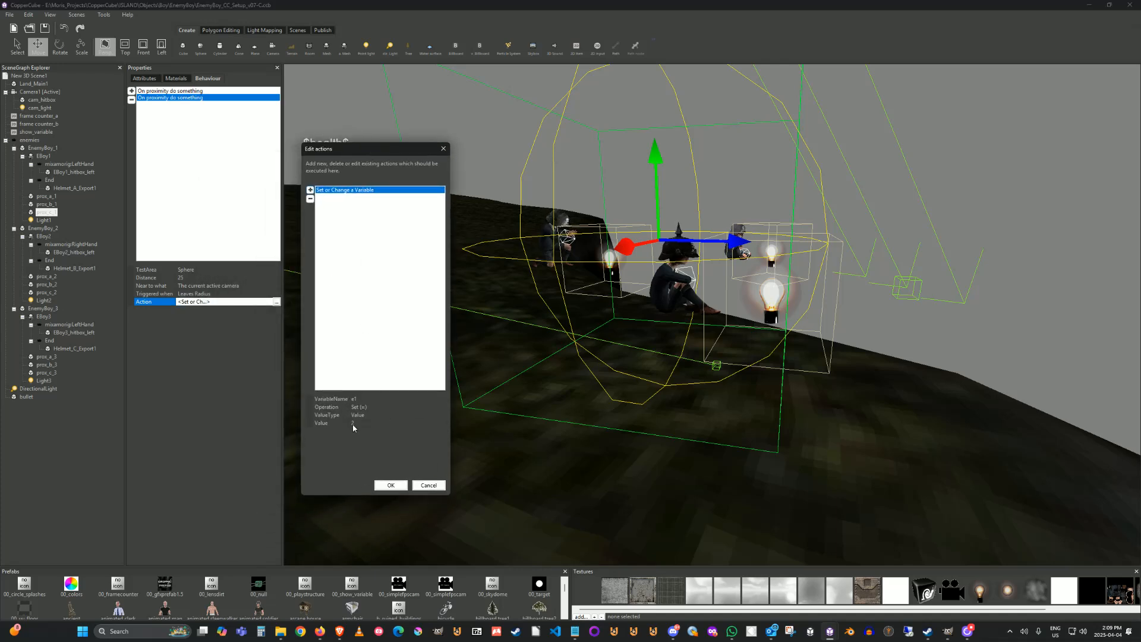
left_click(425, 486)
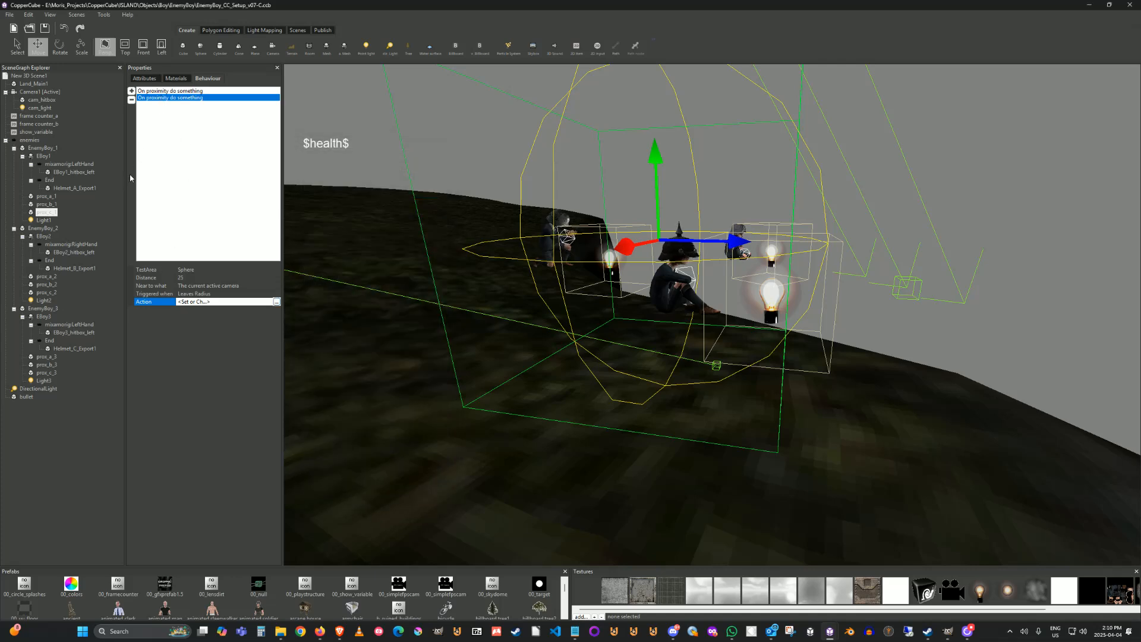
Look at Light1, and inspect EBoy1_hitbox_left up close around the boy's left hand.
left_click(46, 221)
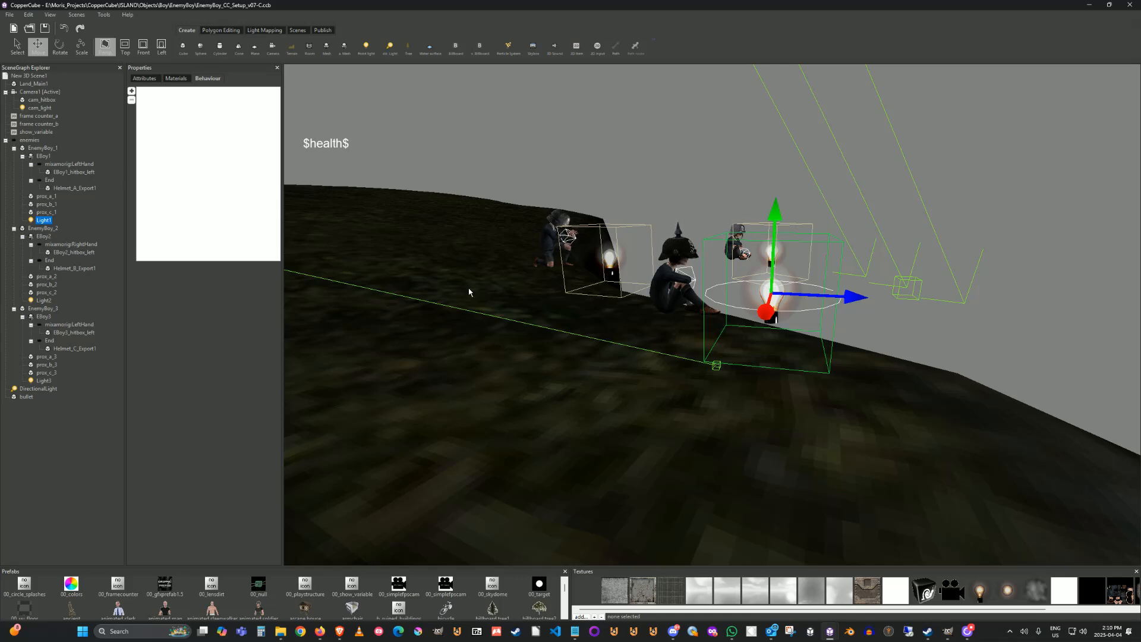
left_click(69, 172)
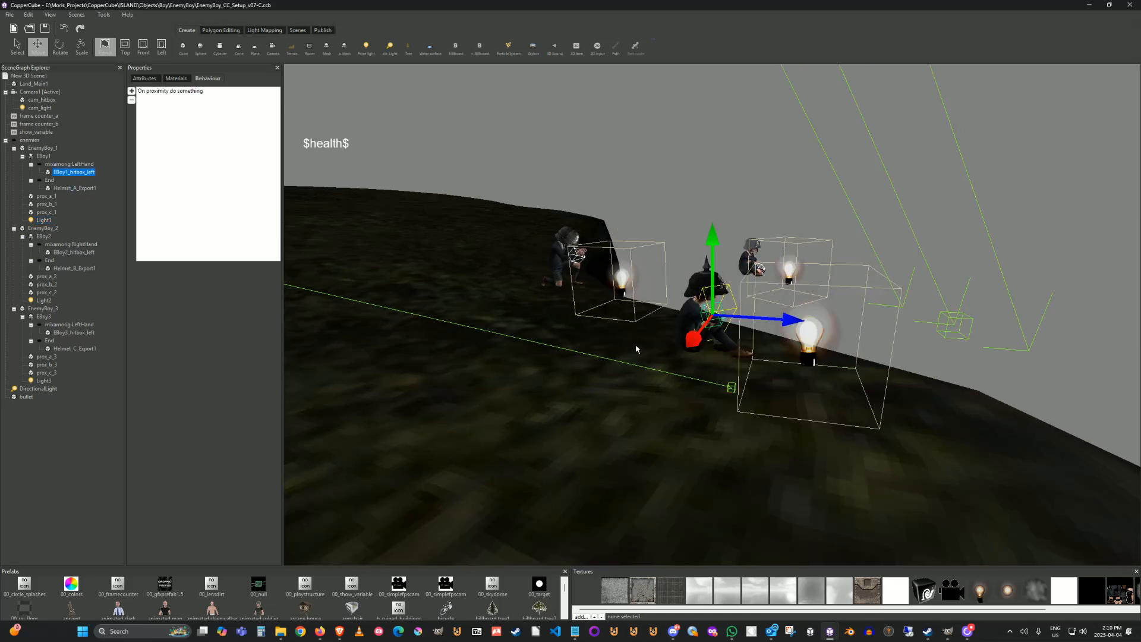
scroll(684, 343, "up", 5)
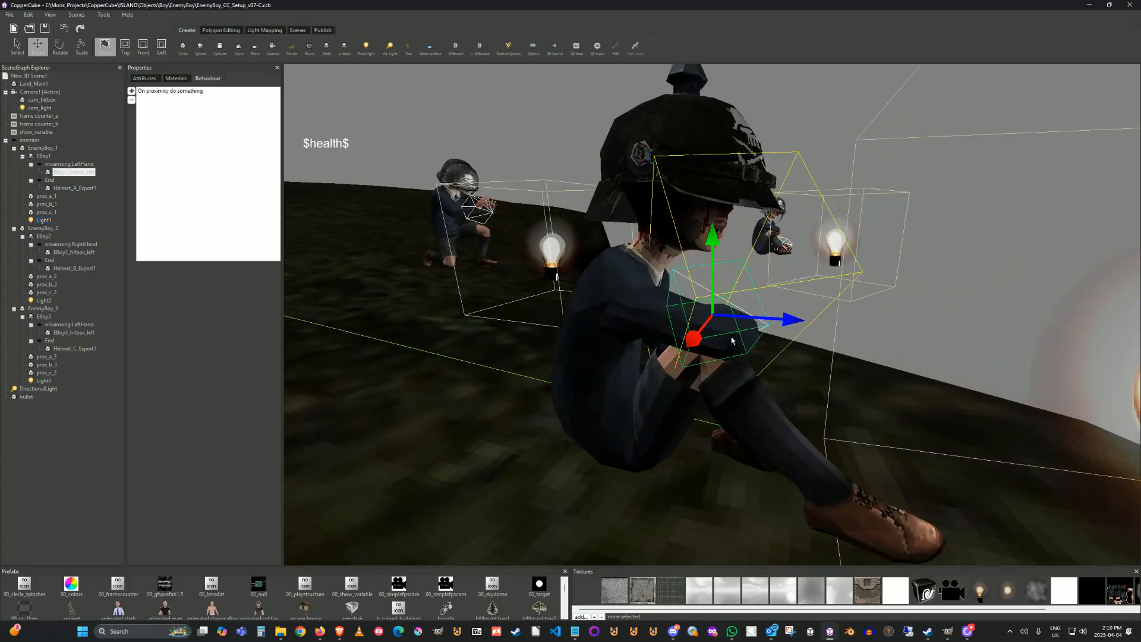
middle_click_drag(732, 341, 693, 351)
right_click_drag(693, 351, 684, 358)
middle_click_drag(683, 358, 670, 353)
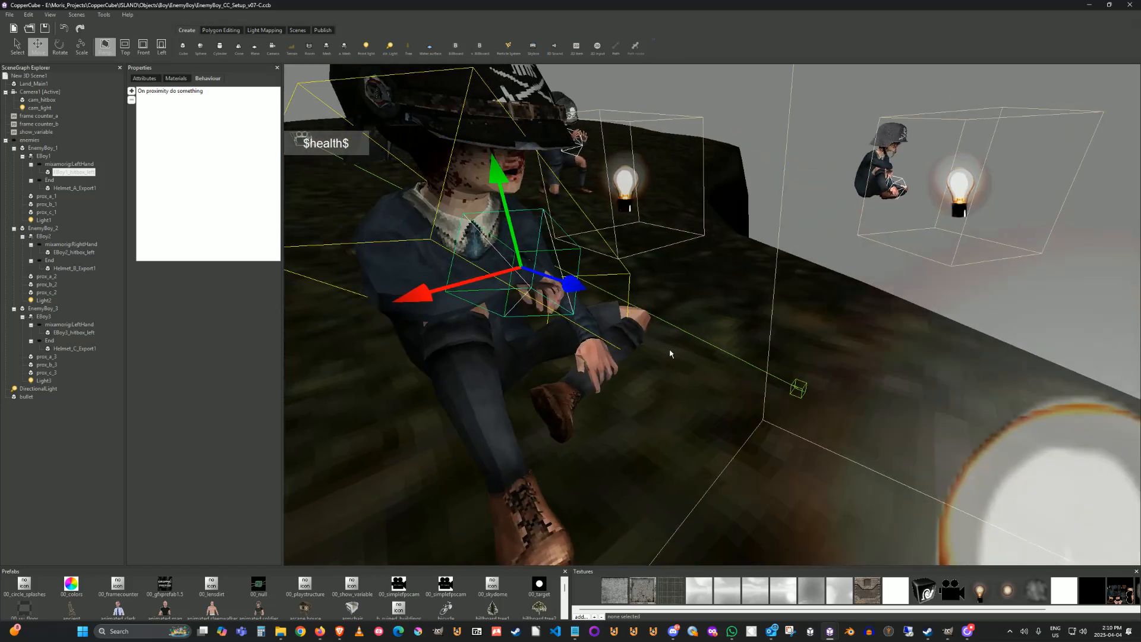
right_click_drag(671, 353, 657, 355)
middle_click_drag(657, 355, 657, 370)
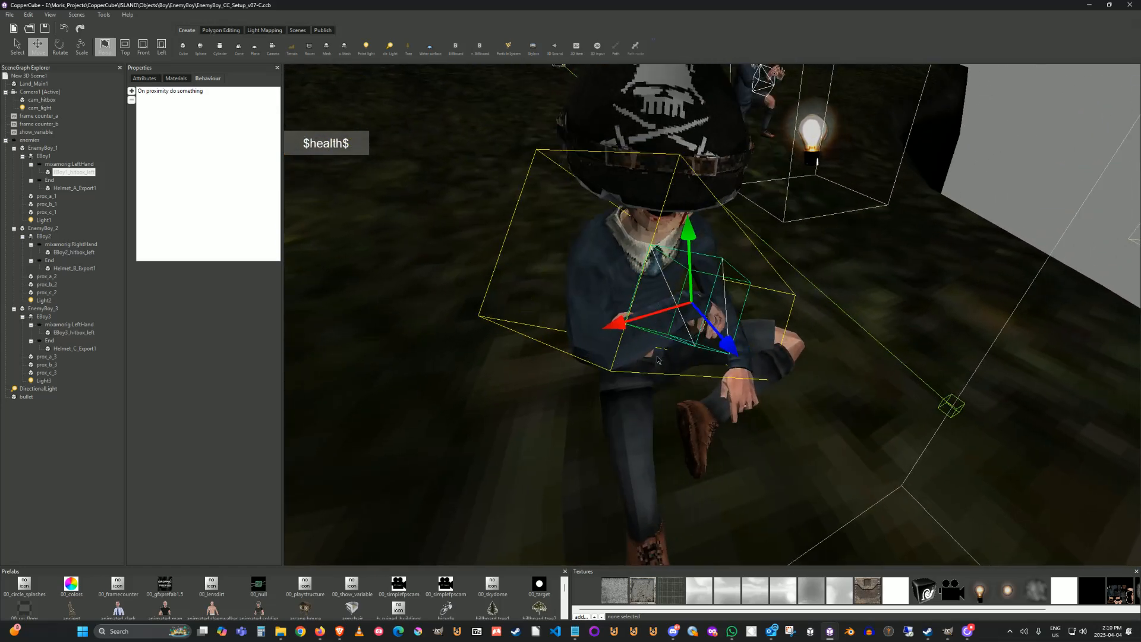
Find the "Attach node to animated joint" option for EBoy1 and leave it unused.
left_click(39, 156)
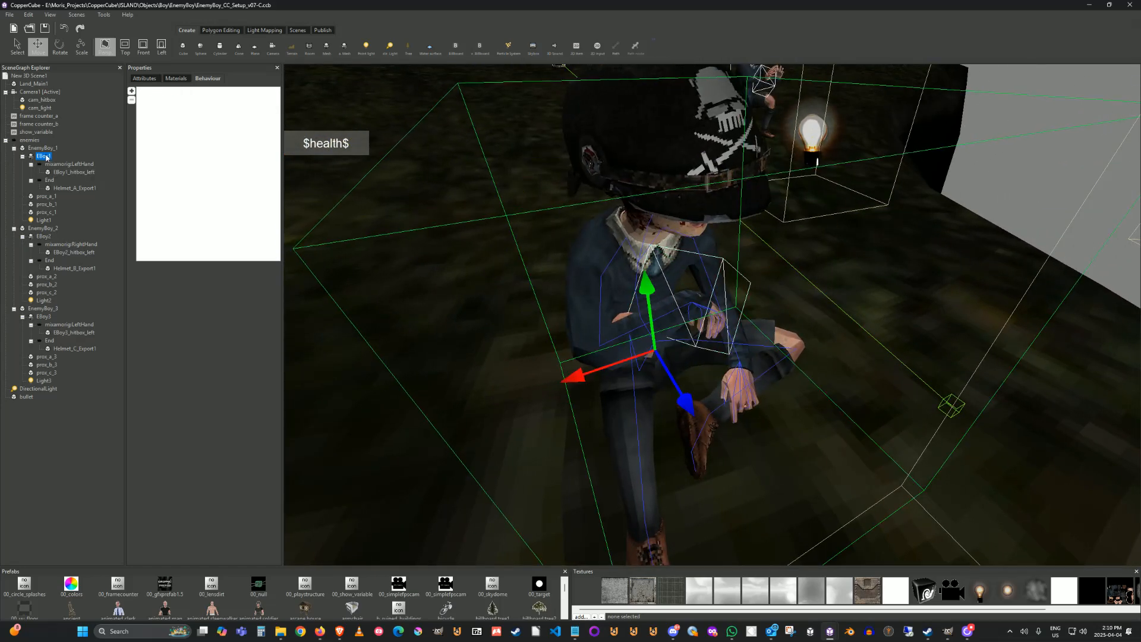
right_click(45, 157)
mouse_move(78, 181)
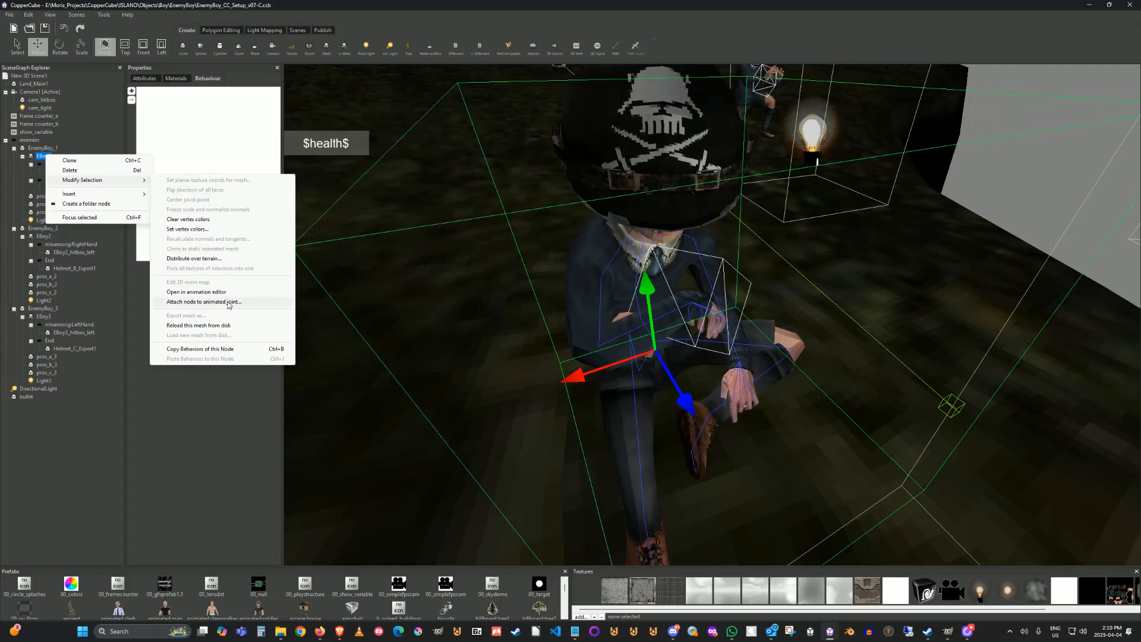
left_click(87, 520)
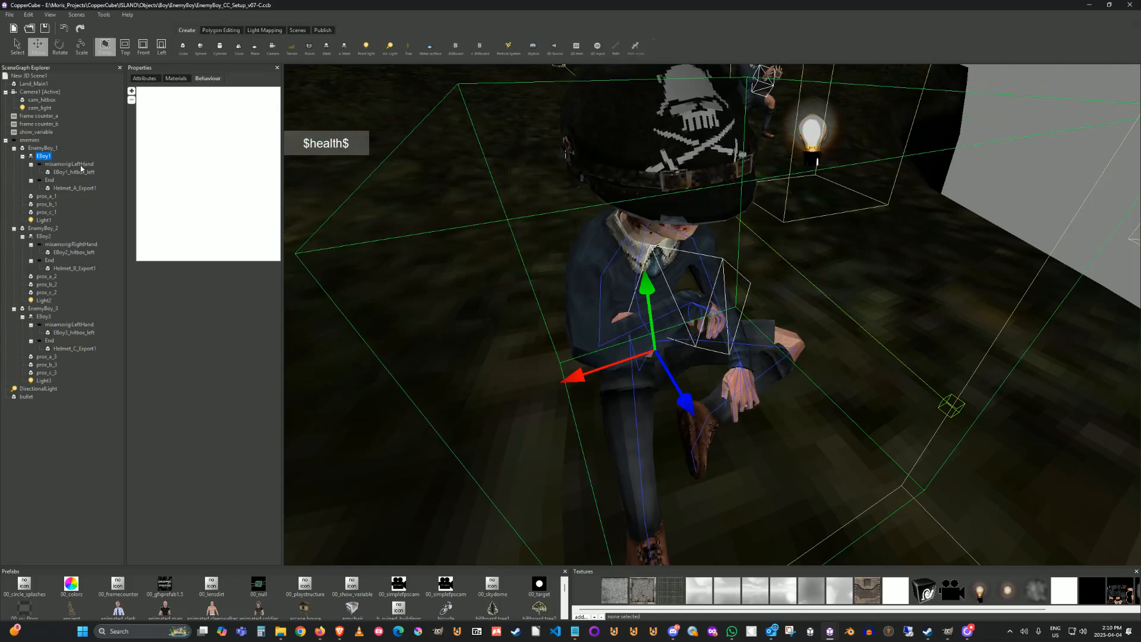
Examine the variable action in EBoy1_hitbox_left's proximity behaviour and close the action list.
left_click(82, 173)
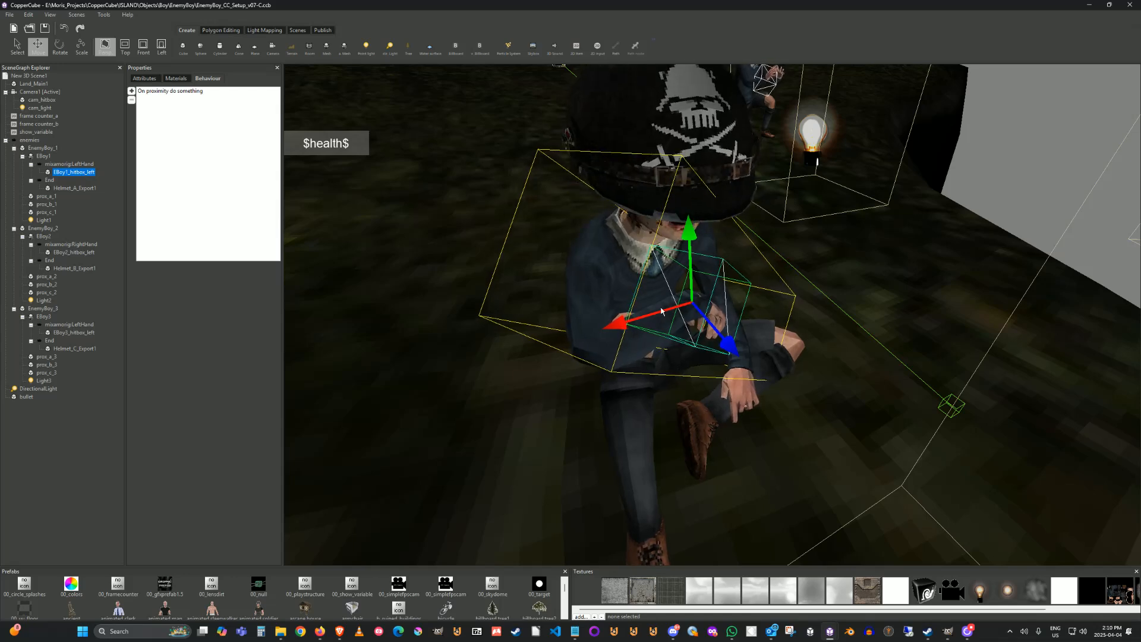
left_click(163, 91)
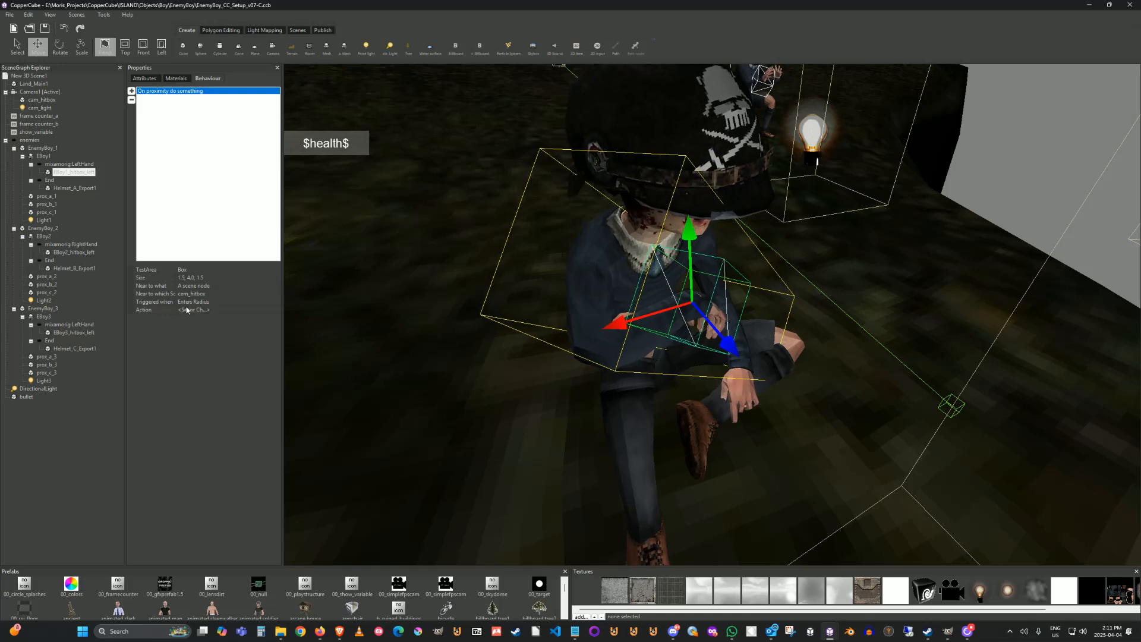
left_click(261, 310)
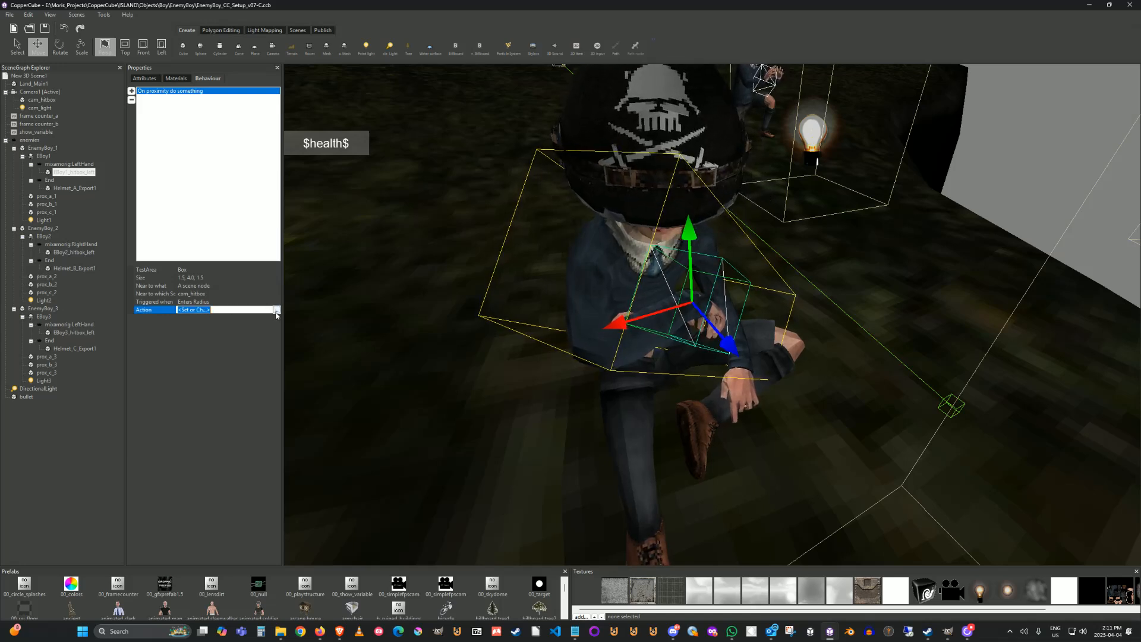
left_click(277, 310)
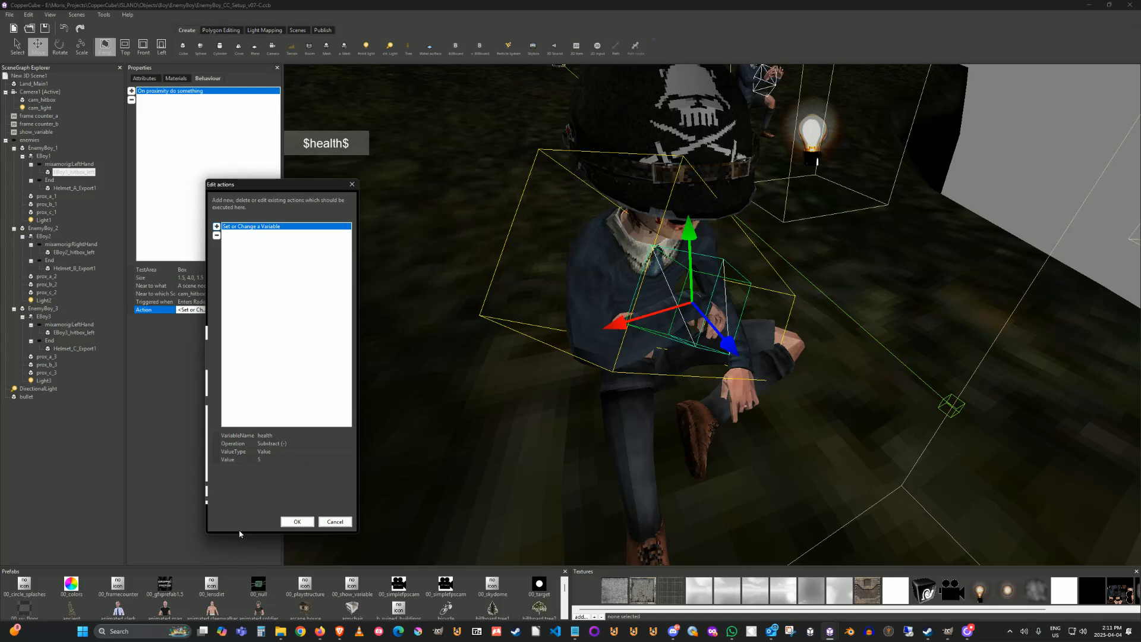
left_click(297, 522)
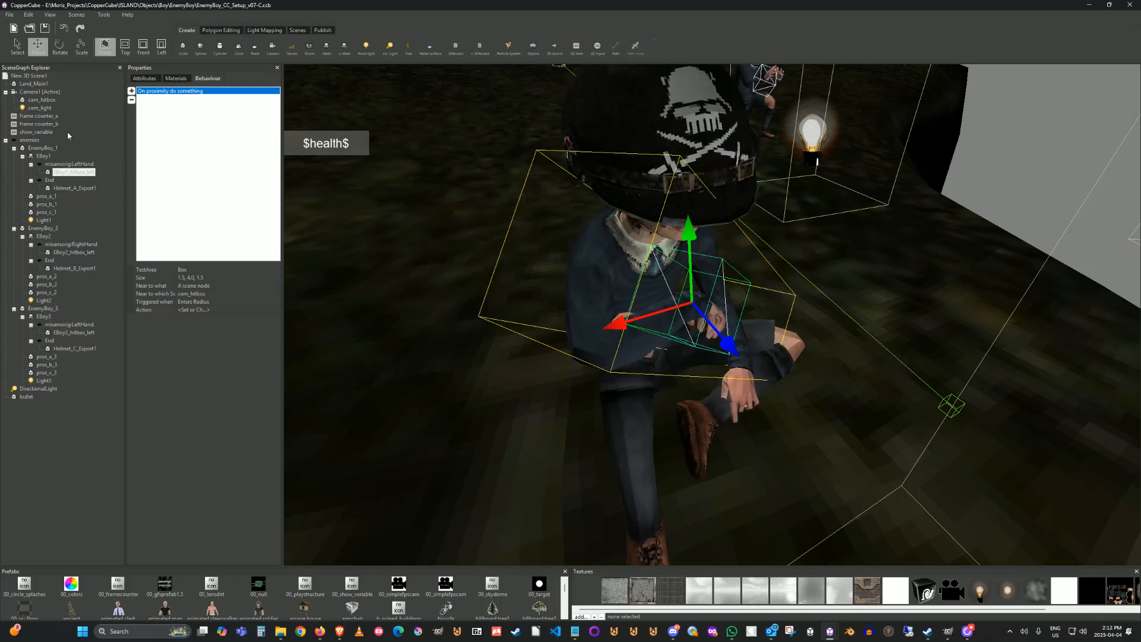
Examine the variable action that cam_hitbox runs when hit and close the action list without changes.
left_click(39, 91)
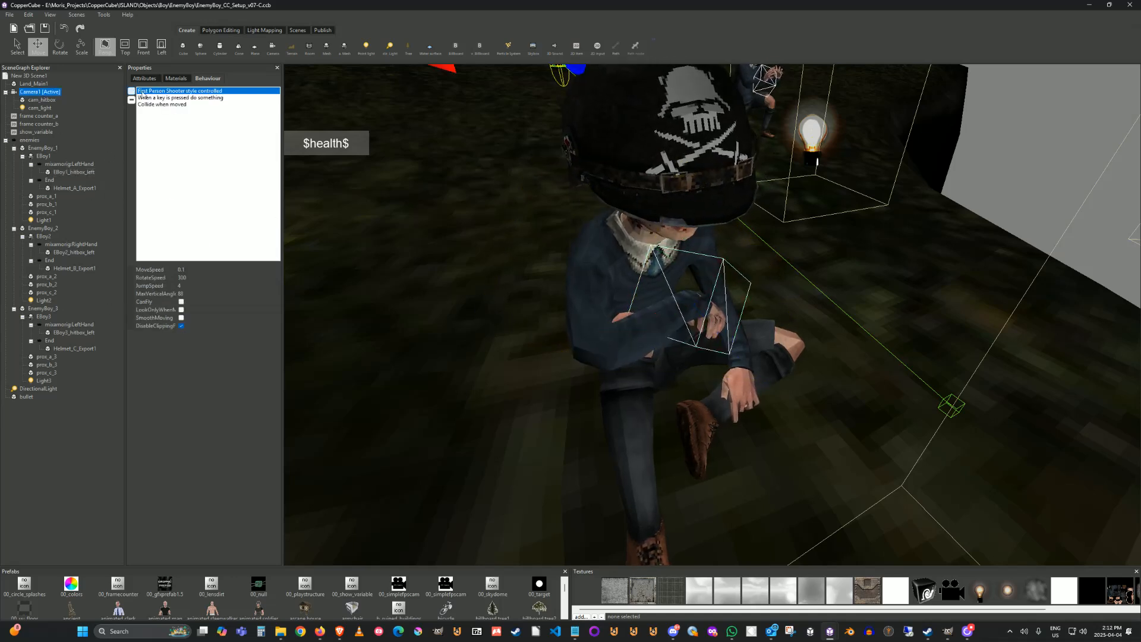
left_click(40, 101)
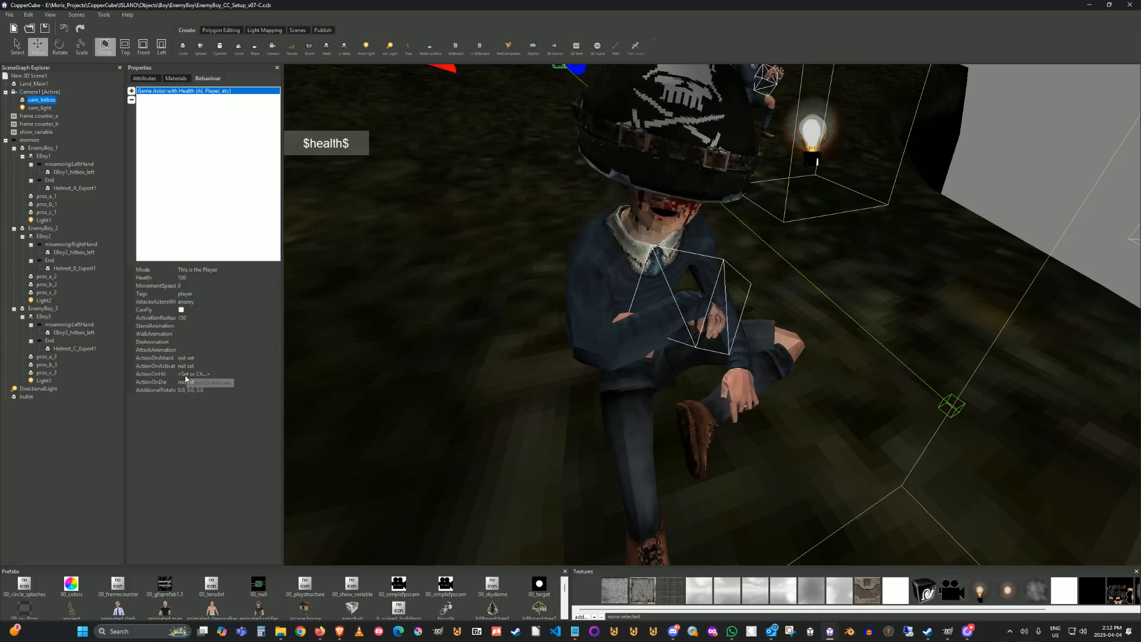
left_click(270, 376)
left_click(276, 374)
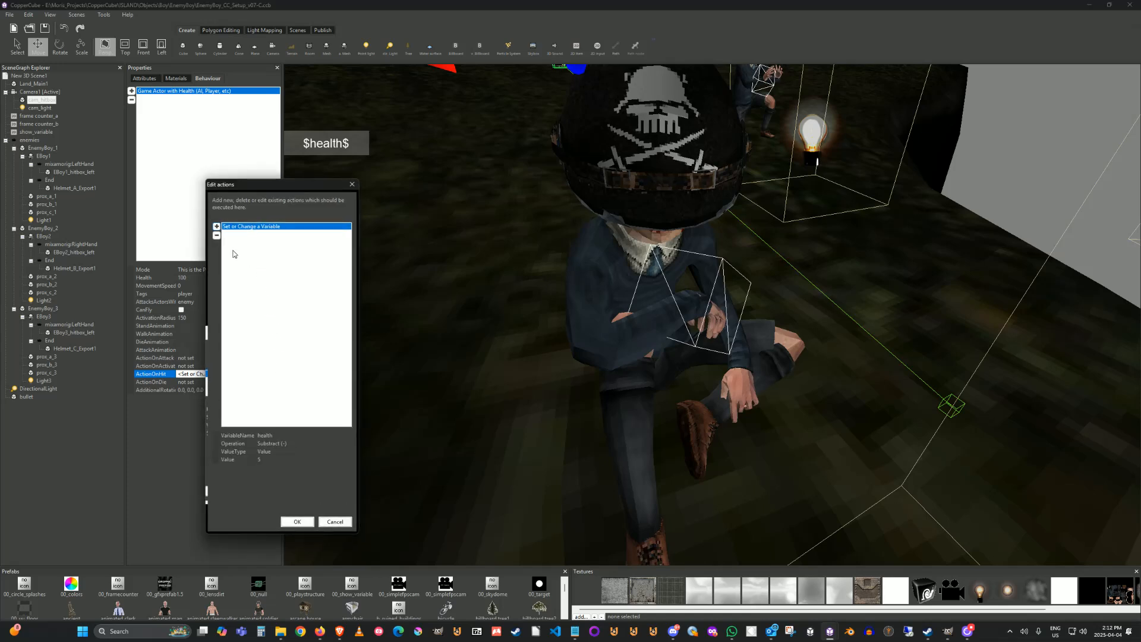
left_click(334, 522)
left_click(336, 523)
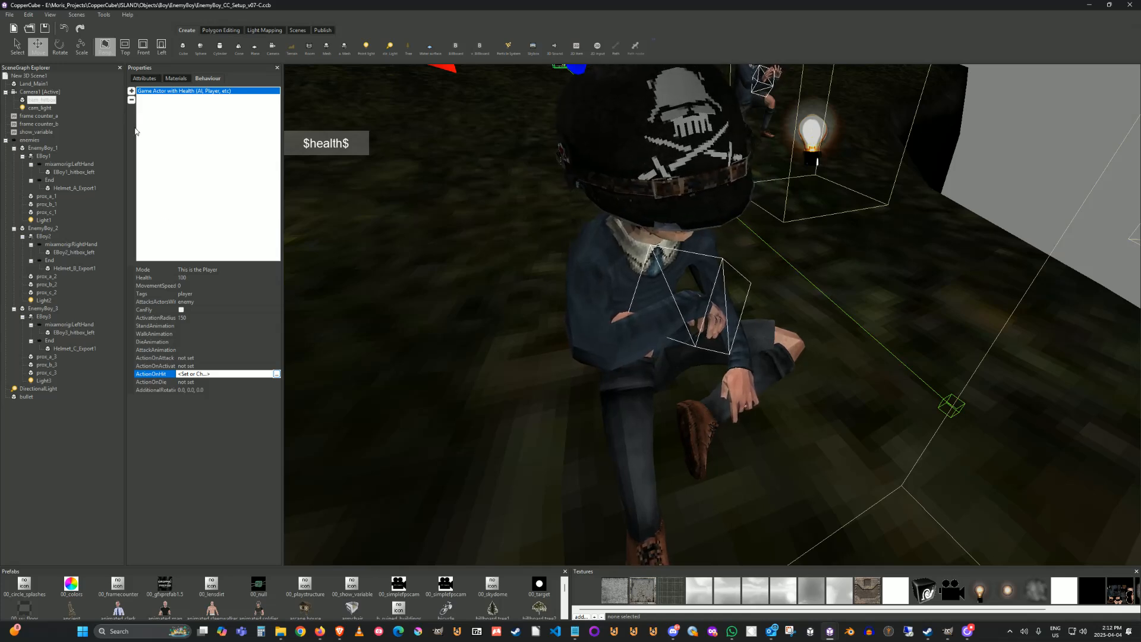
Inspect Helmet_A_Export1 up close on the first boy's head, and look over all three enemies in the scene.
left_click(72, 189)
scroll(439, 324, "up", 3)
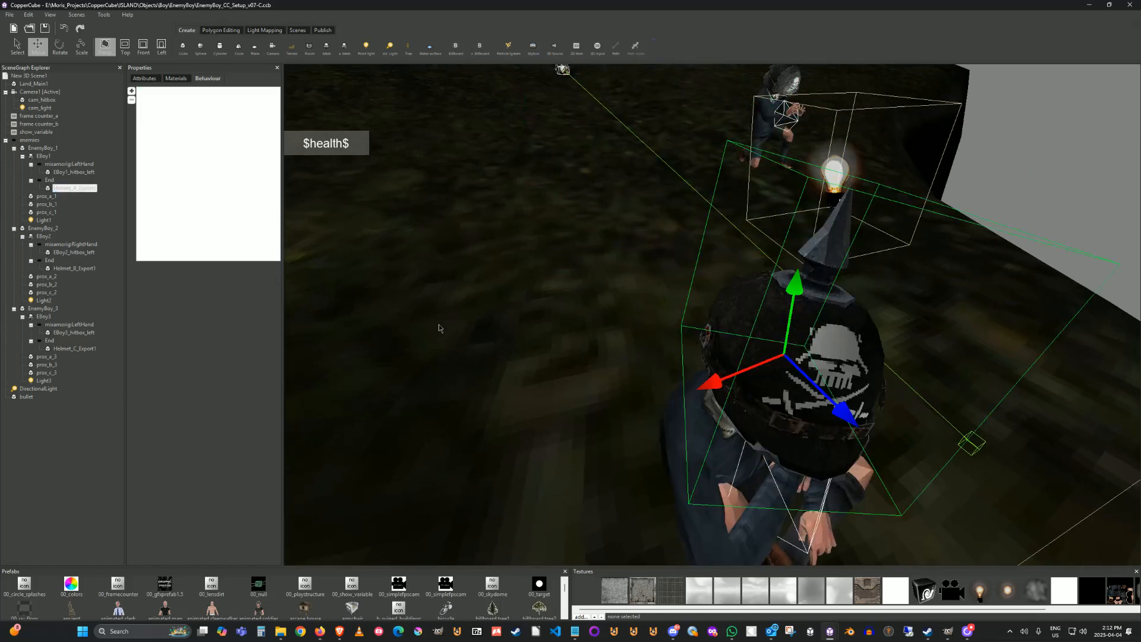
middle_click_drag(439, 325, 432, 320)
right_click_drag(433, 321, 440, 316)
middle_click_drag(440, 317, 440, 305)
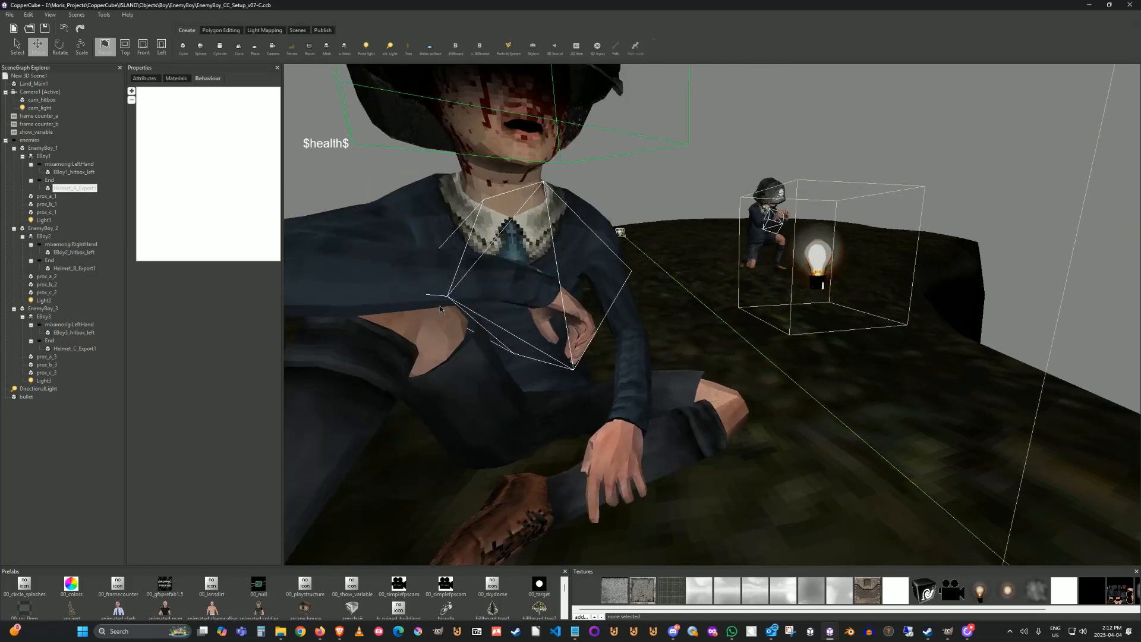
scroll(440, 309, "down", 4)
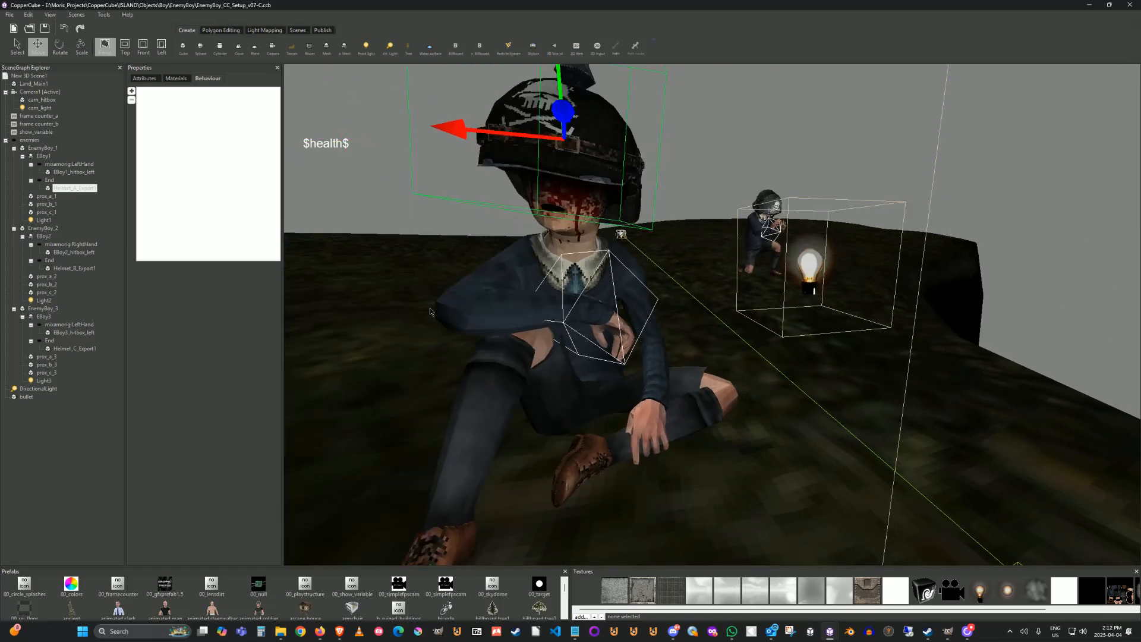
scroll(429, 309, "down", 2)
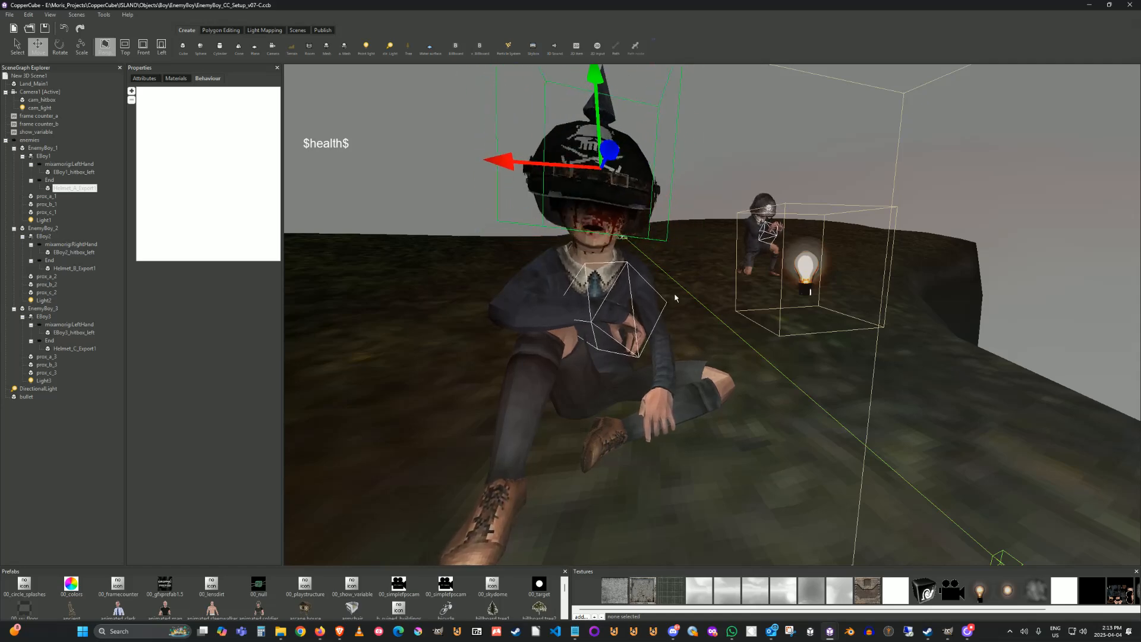
scroll(671, 296, "down", 5)
middle_click_drag(718, 342, 698, 328)
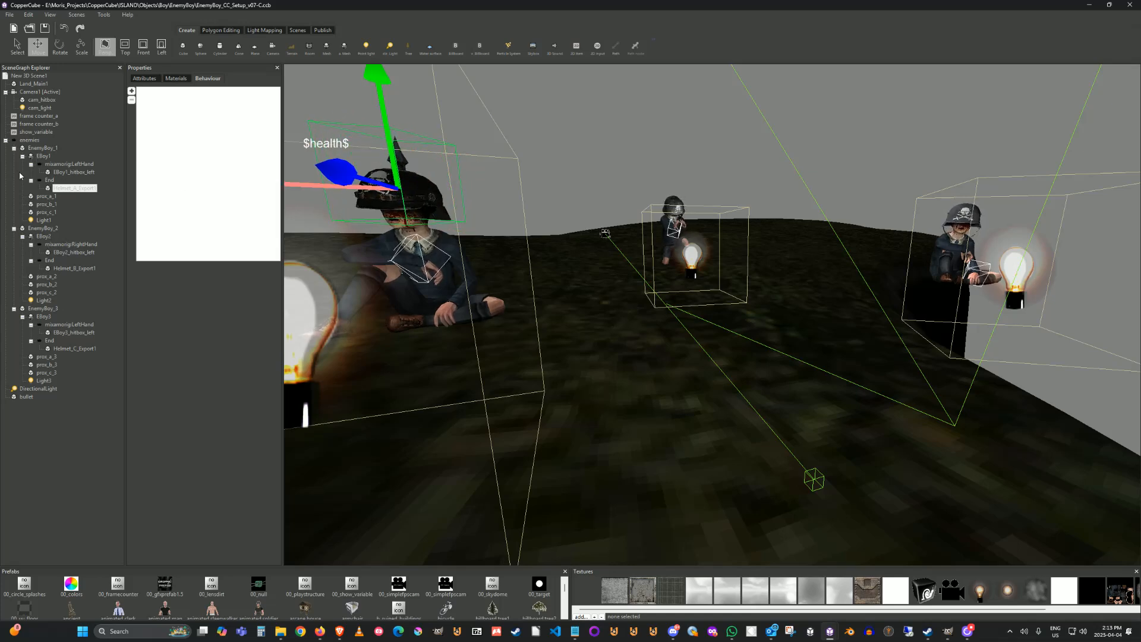
Browse the joints offered for attaching a node to EBoy1's animated skeleton and cancel without attaching one.
left_click(72, 173)
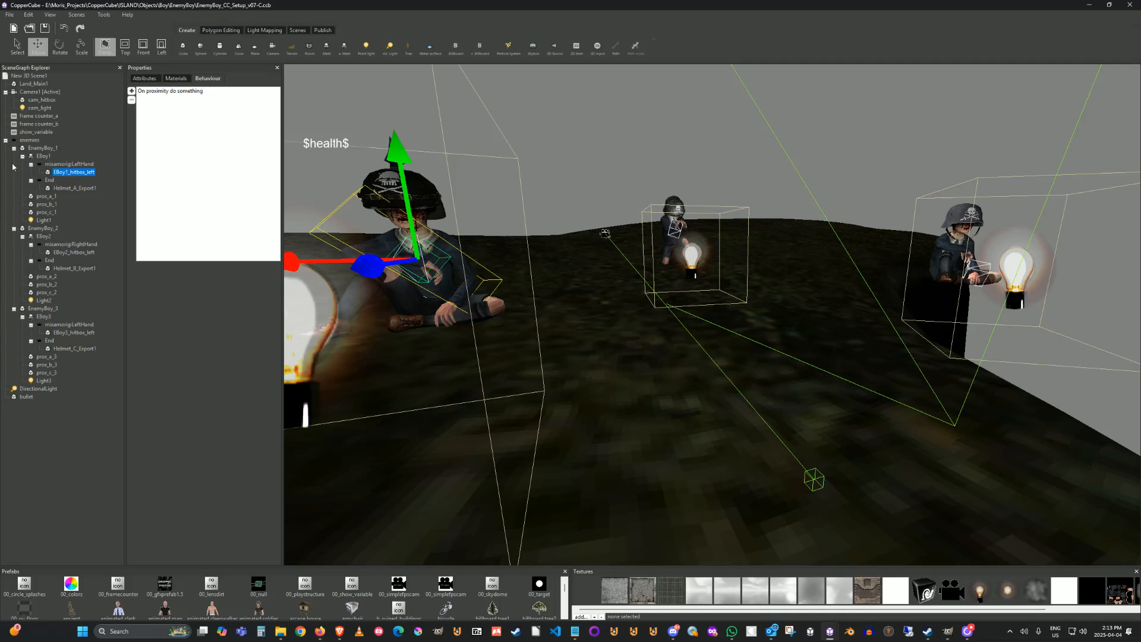
left_click(43, 148)
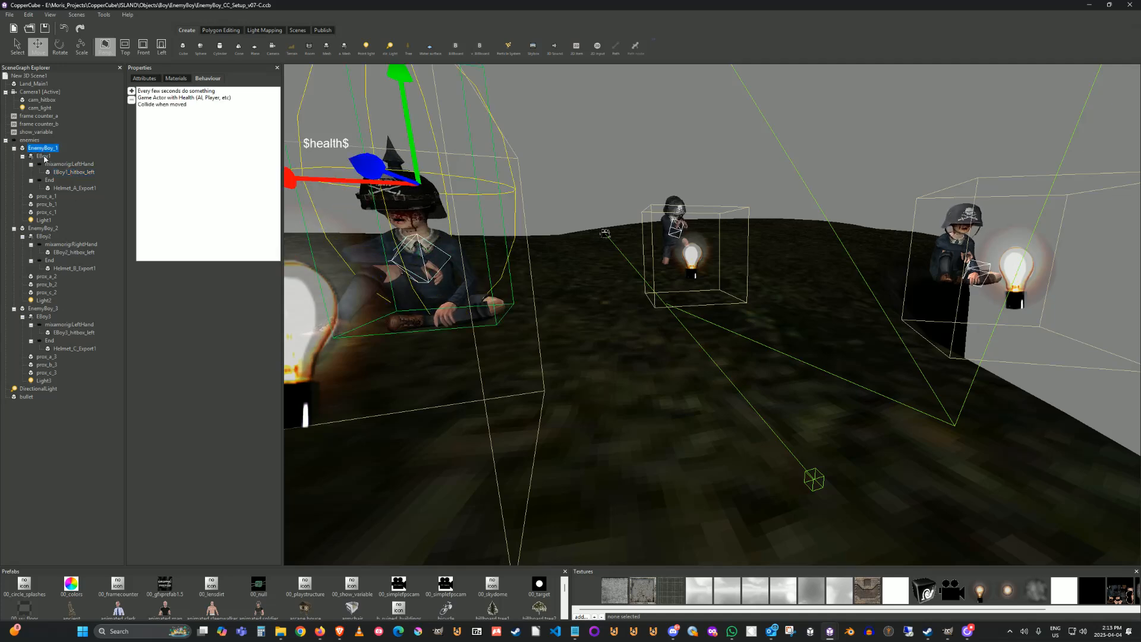
left_click(45, 157)
right_click(45, 156)
mouse_move(91, 181)
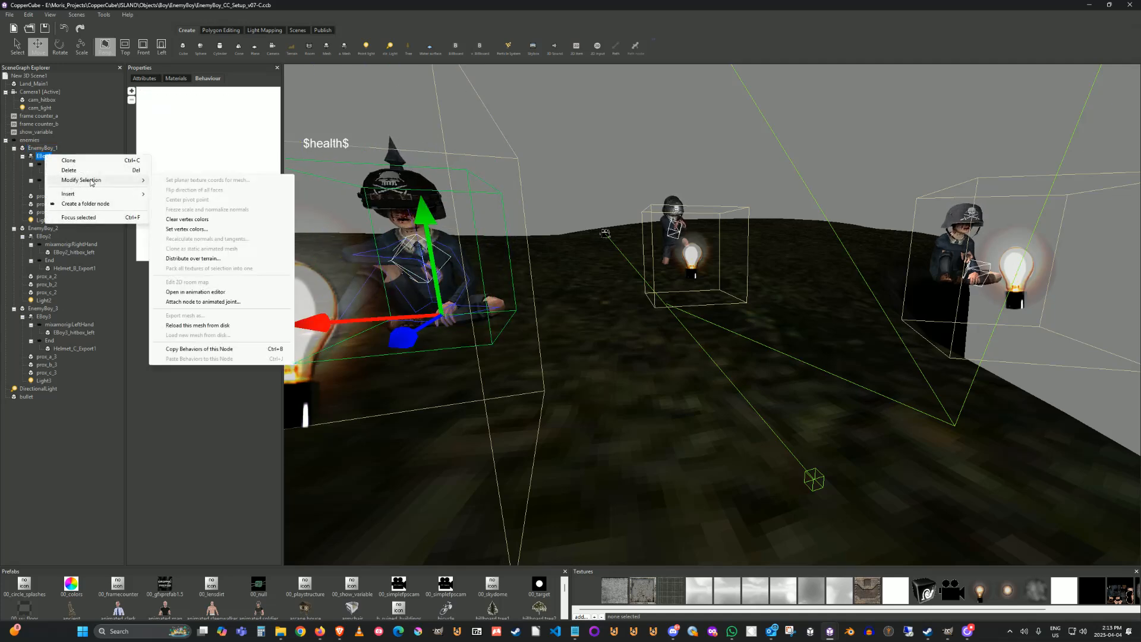
left_click(214, 302)
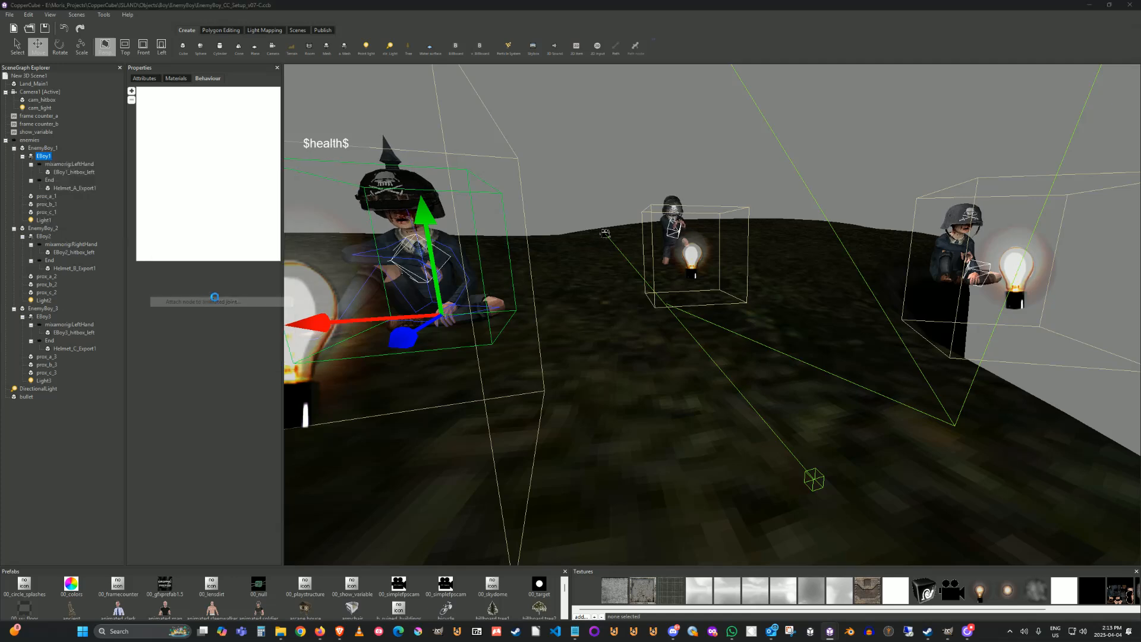
left_click(544, 321)
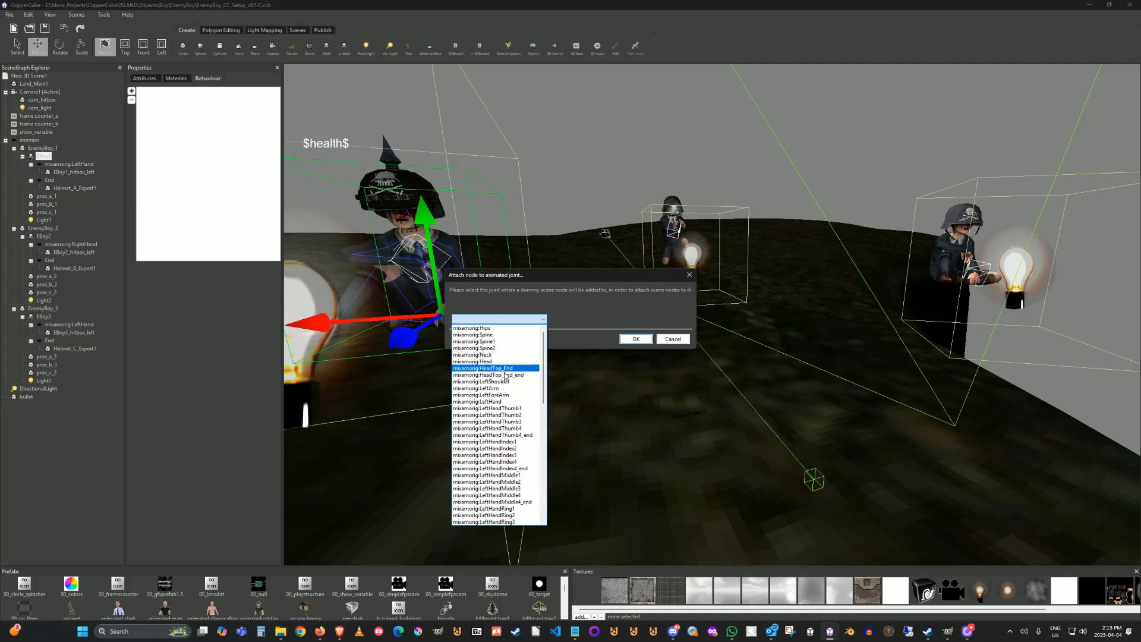
scroll(510, 387, "down", 9)
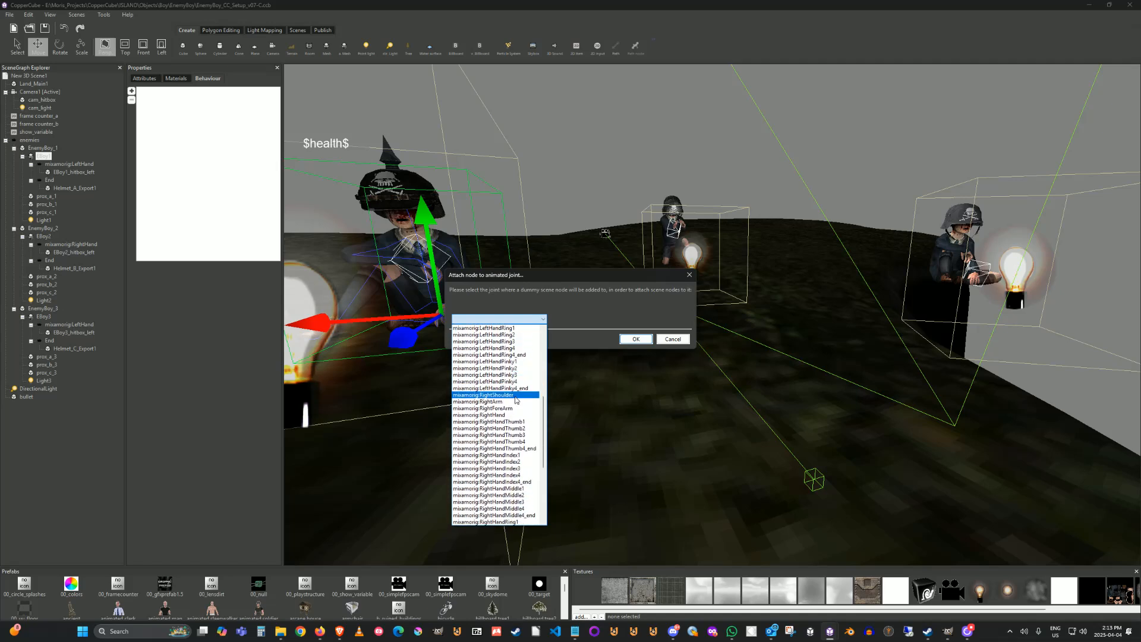
scroll(514, 397, "up", 9)
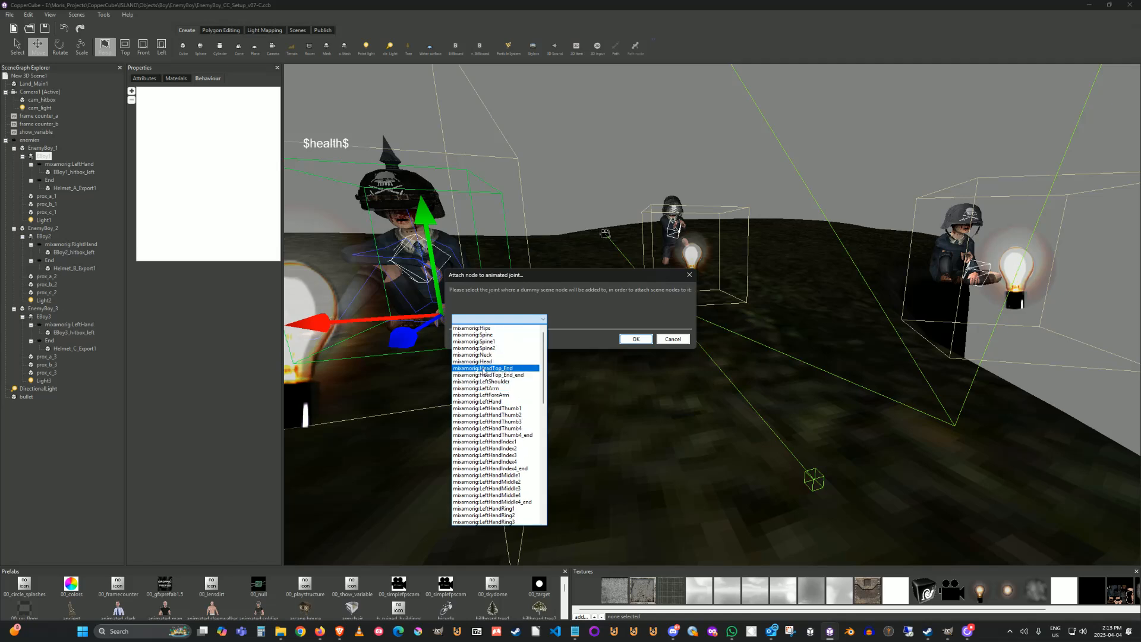
left_click(582, 320)
left_click(672, 339)
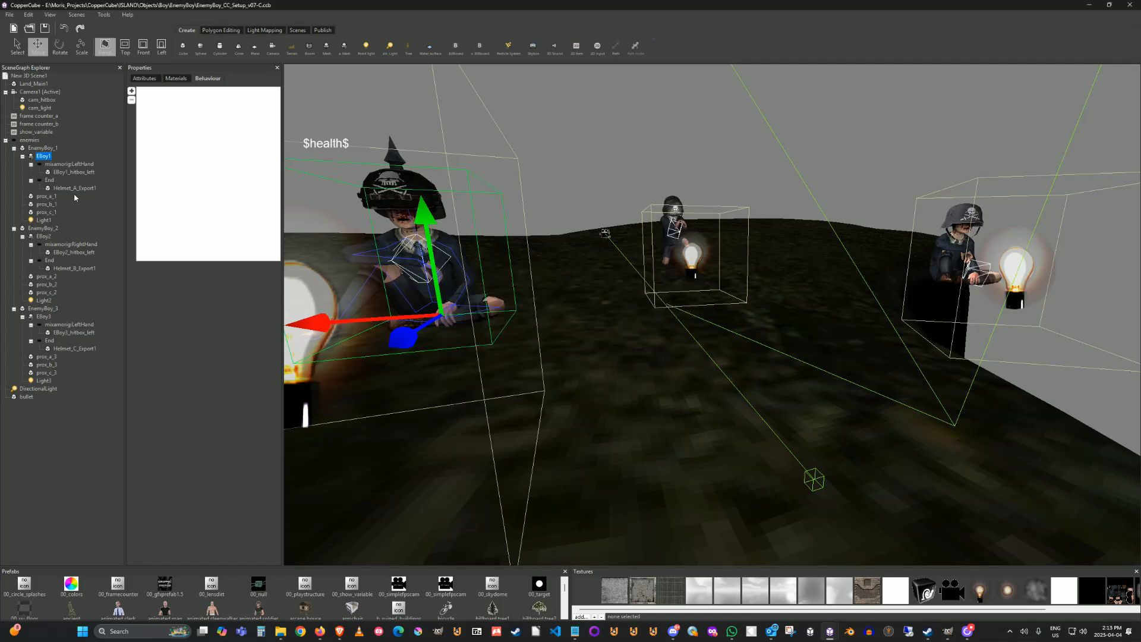
Look at the attributes of Helmet_A_Export1 and of EnemyBoy_1.
left_click(80, 188)
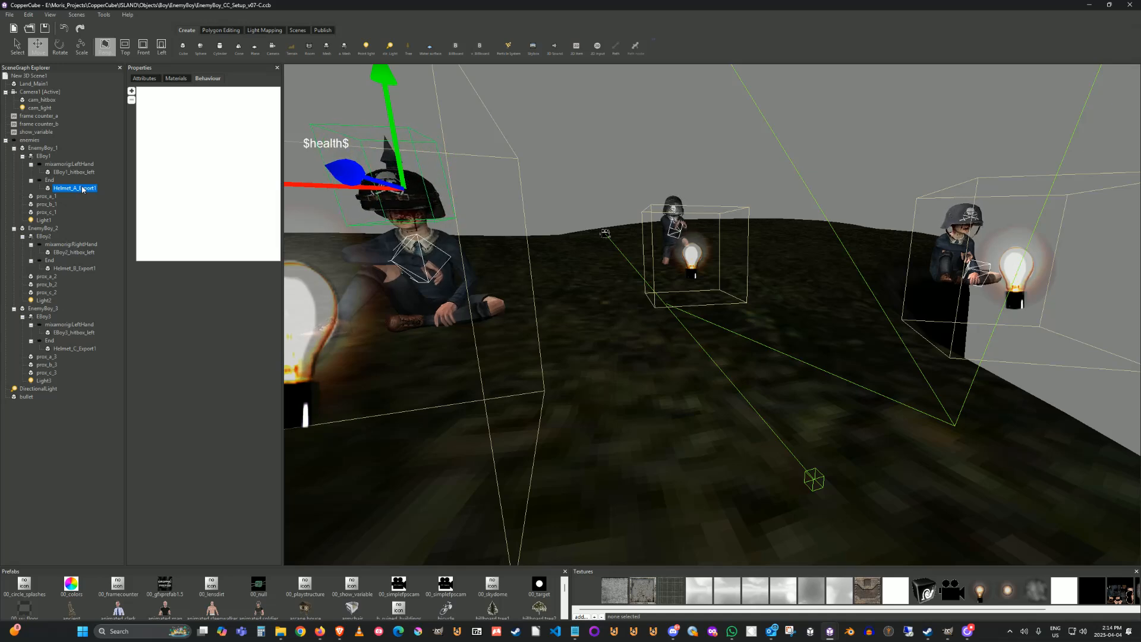
left_click(146, 80)
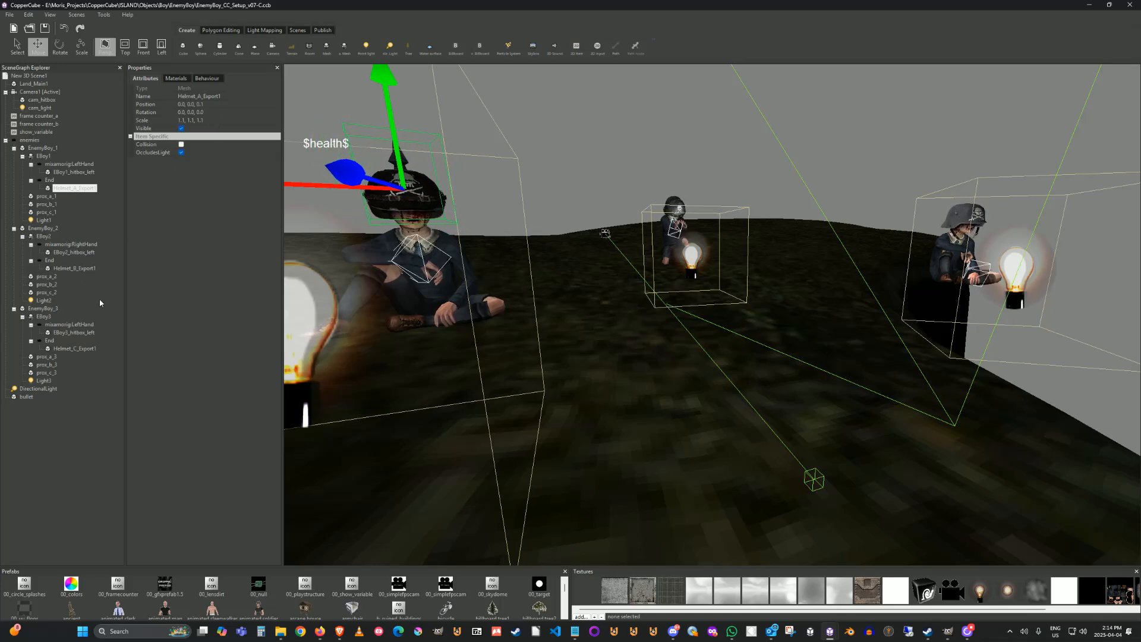
left_click(41, 149)
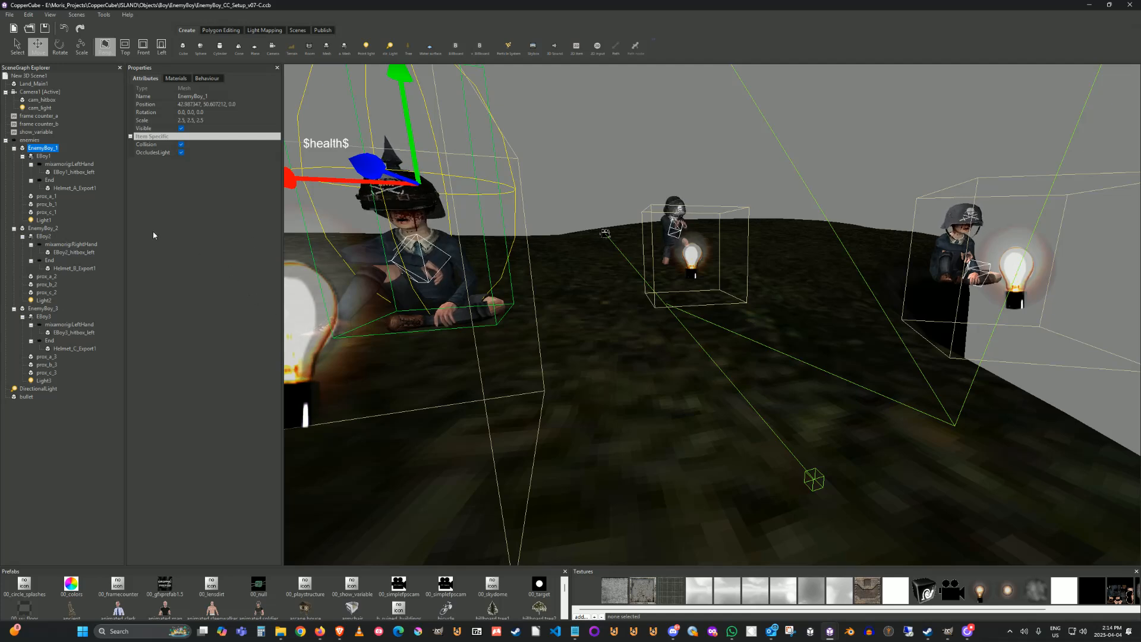
Review the list of variable conditions in EnemyBoy_1's "Every few seconds do something" behaviour and close it without changes.
left_click(200, 80)
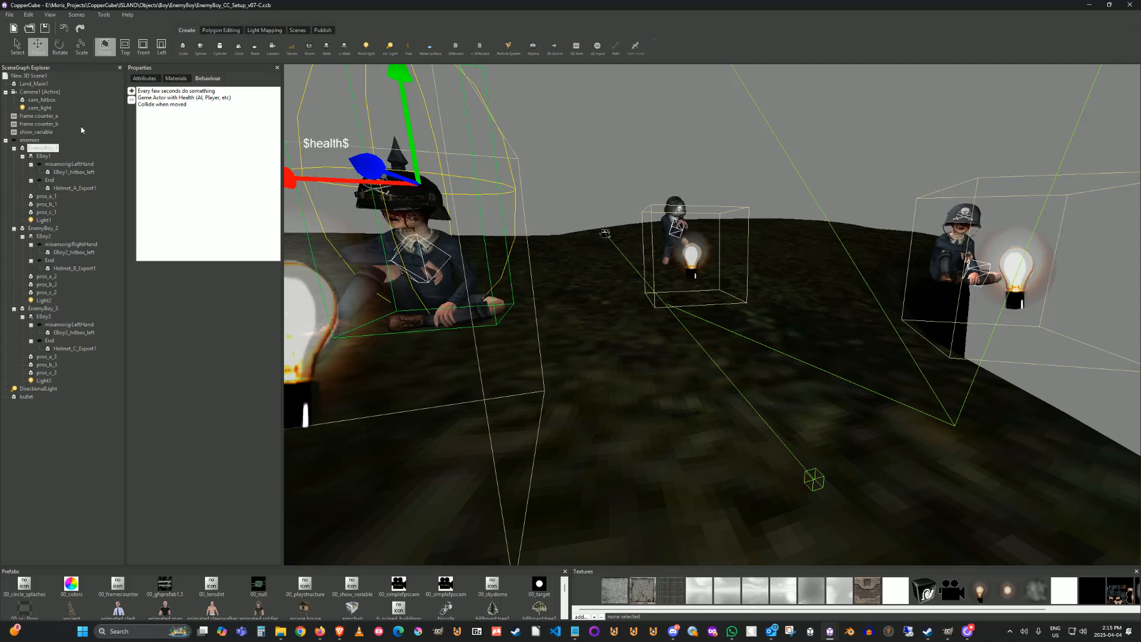
left_click(177, 92)
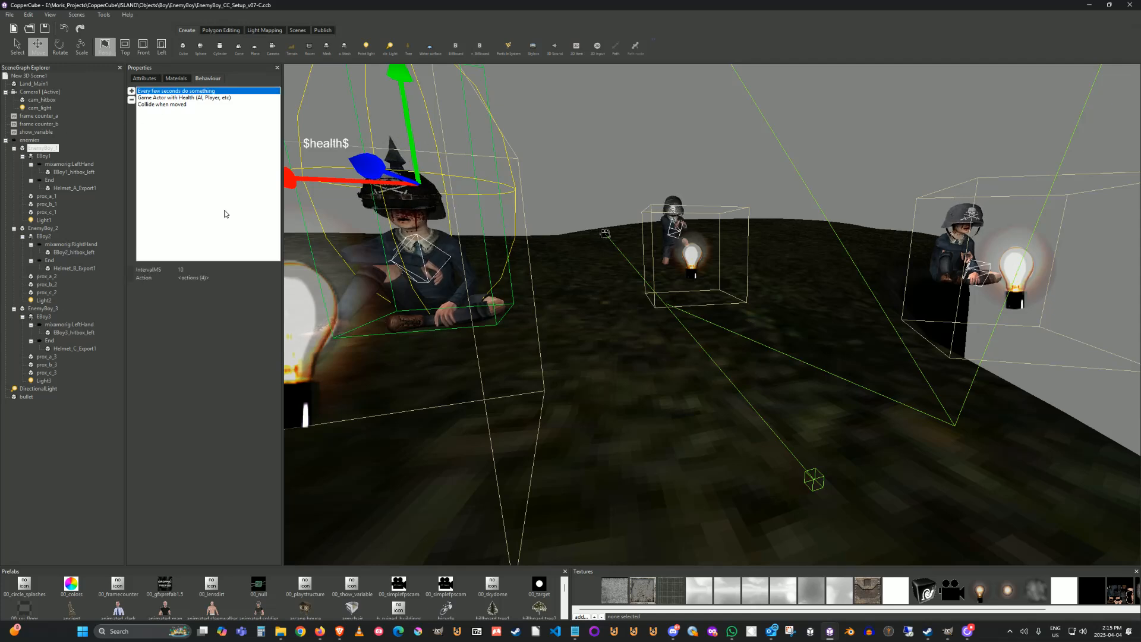
double_click(250, 278)
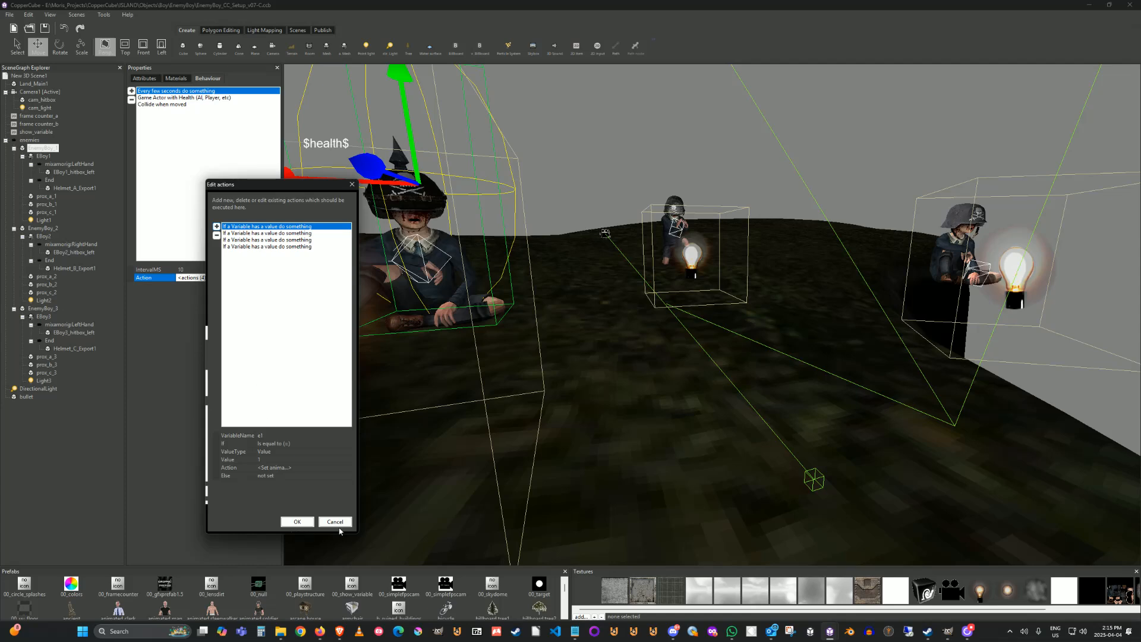
left_click(336, 523)
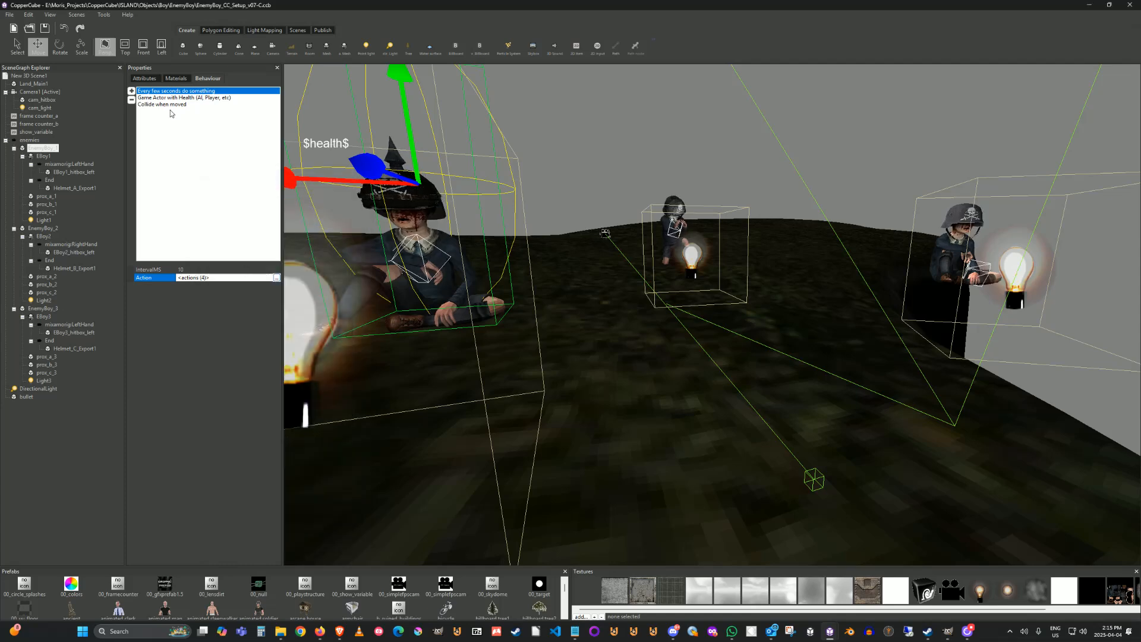
Check the proximity trigger settings of prox_a_1 and leave its action unopened.
left_click(47, 196)
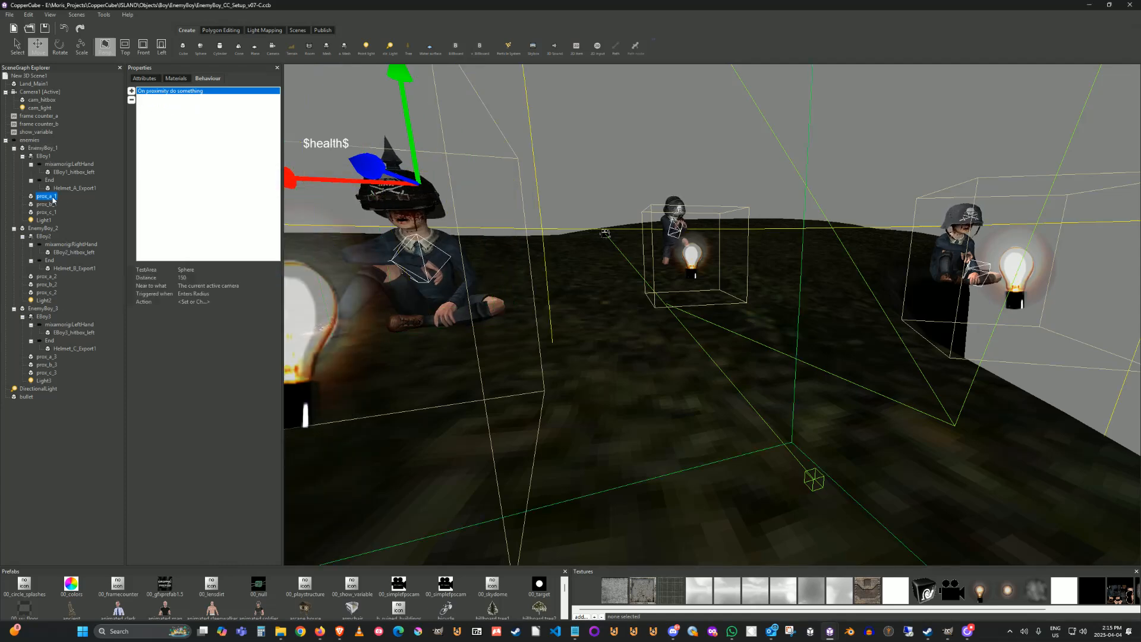
left_click(238, 301)
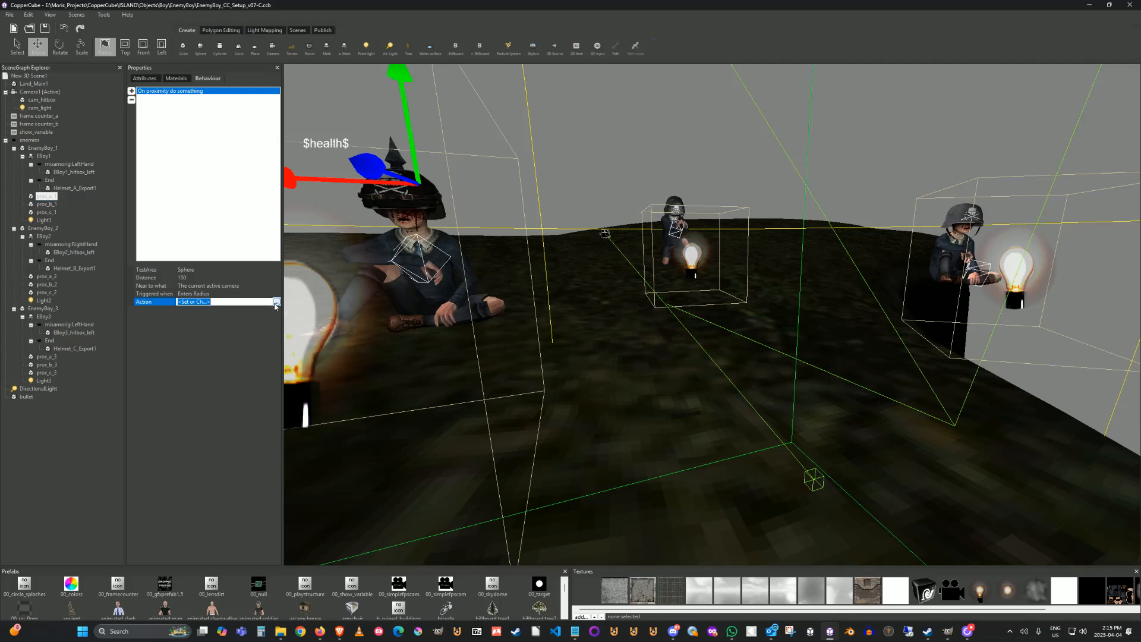
left_click(74, 172)
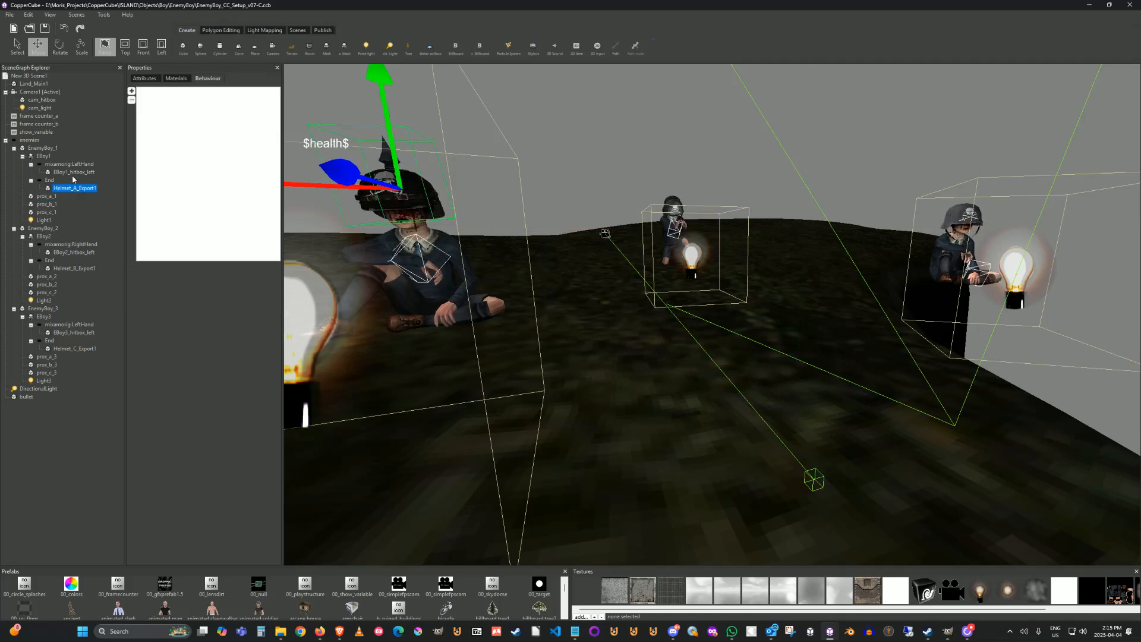
Review the animation action behind the first variable condition in EnemyBoy_1's "Every few seconds do something" behaviour and close it without changes.
left_click(42, 148)
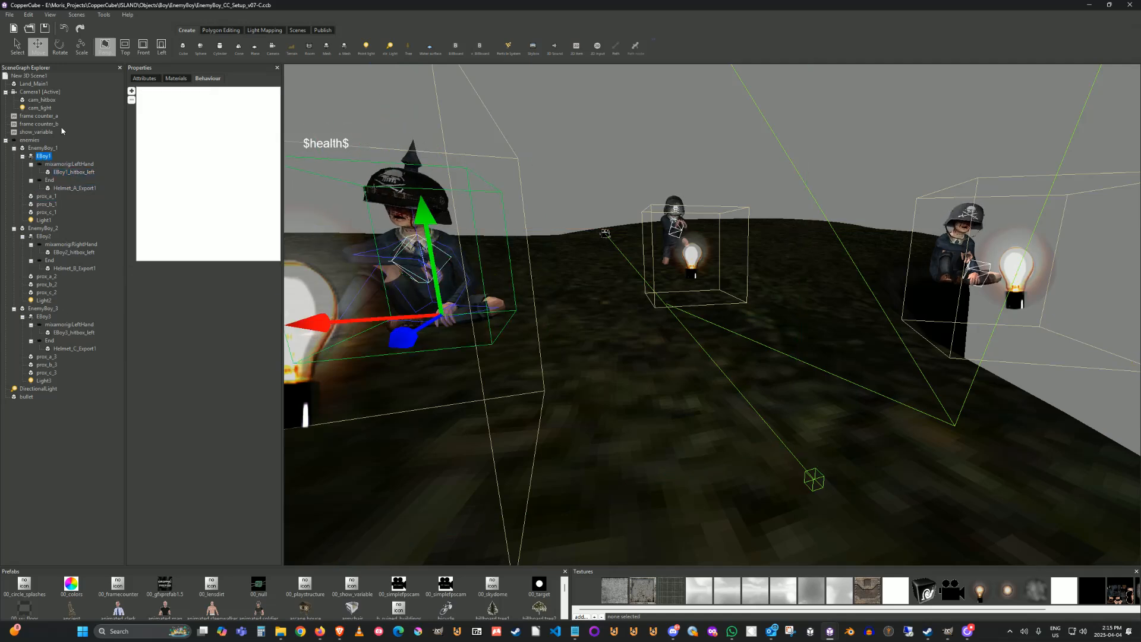
left_click(176, 91)
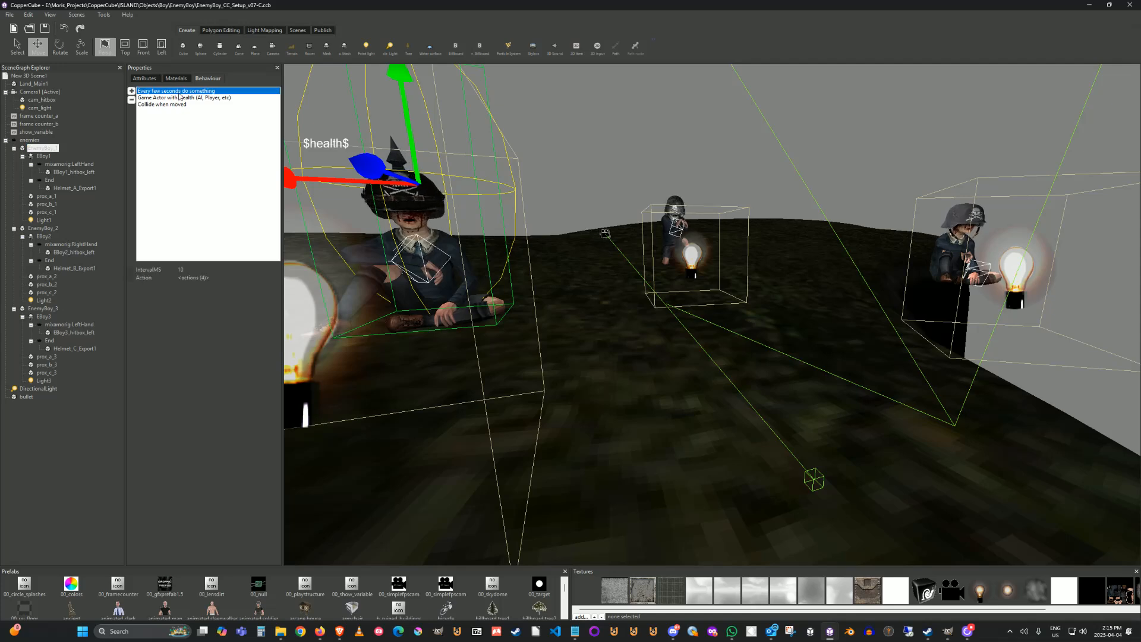
left_click(273, 277)
left_click(275, 278)
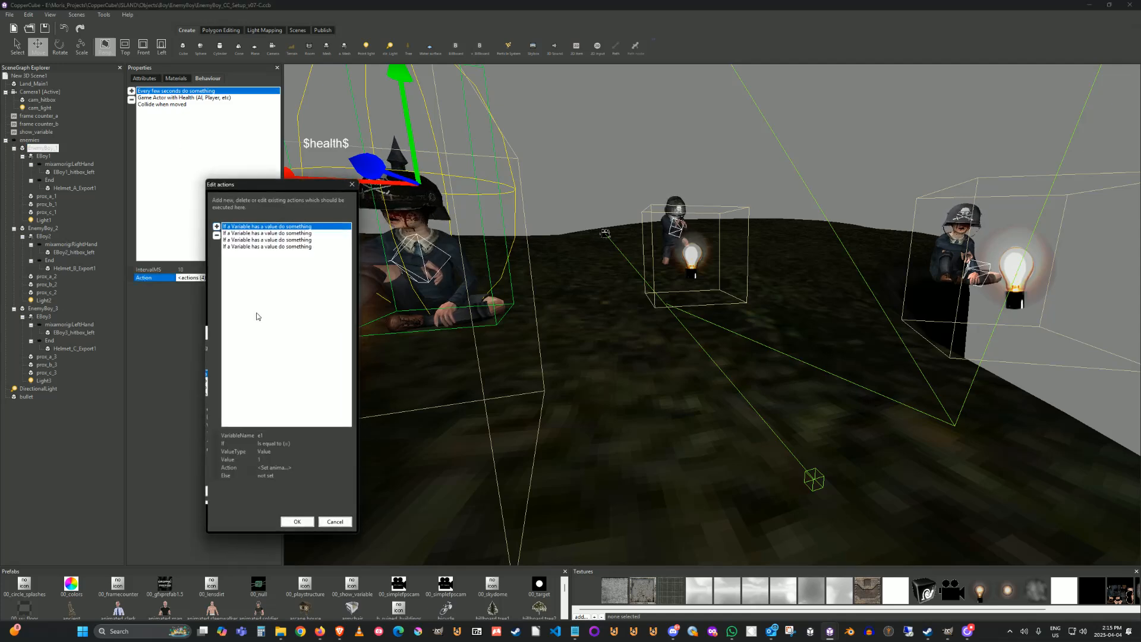
left_click(342, 469)
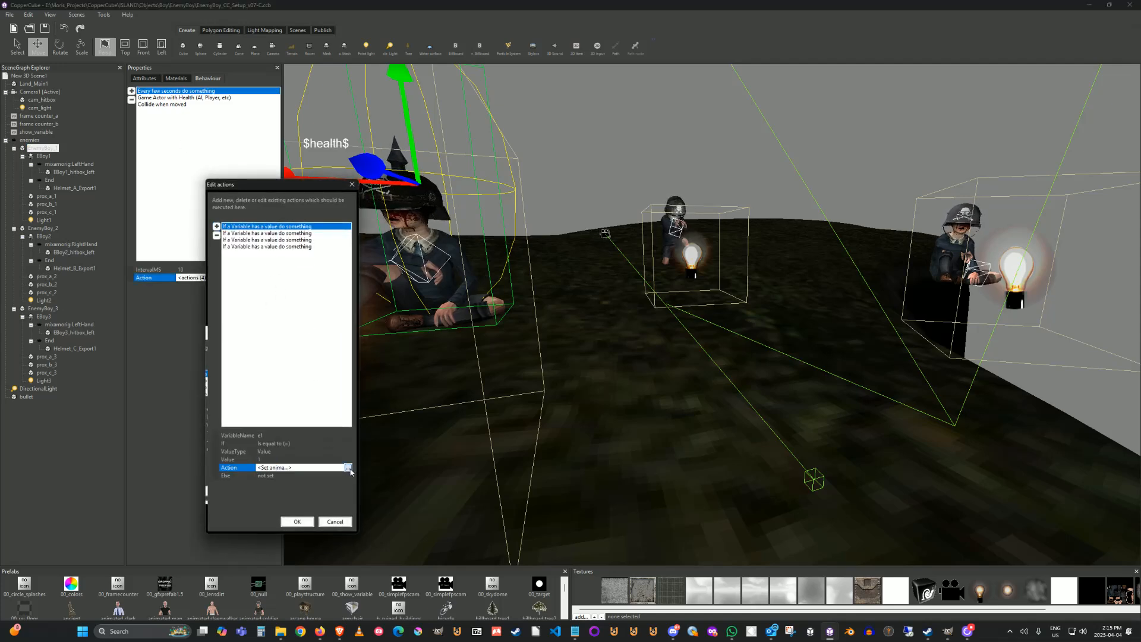
left_click(351, 468)
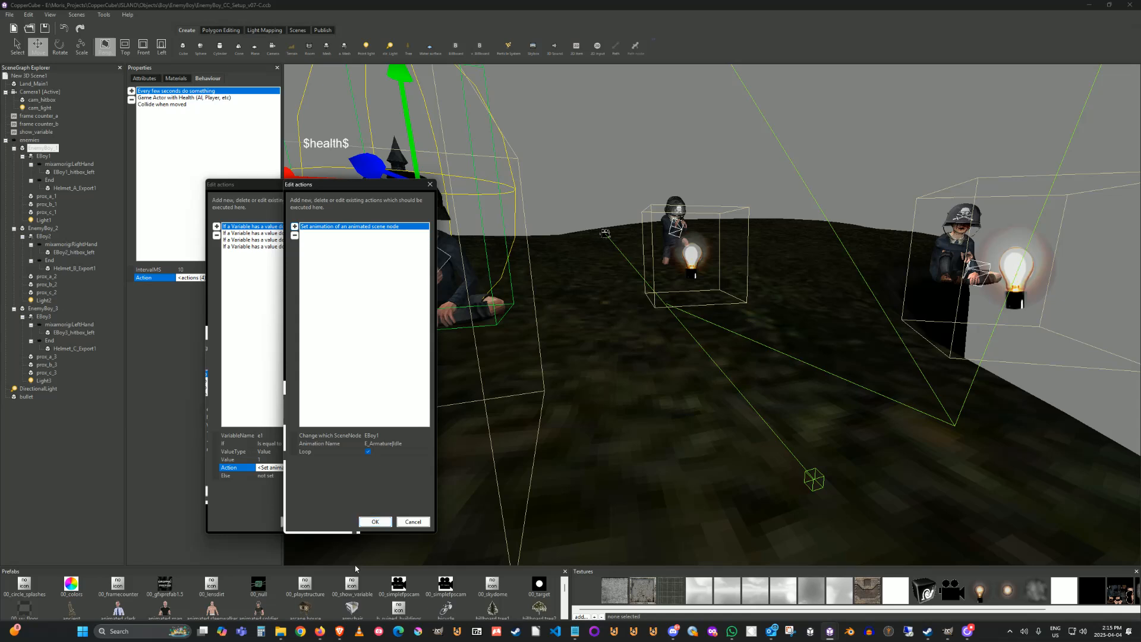
left_click(425, 525)
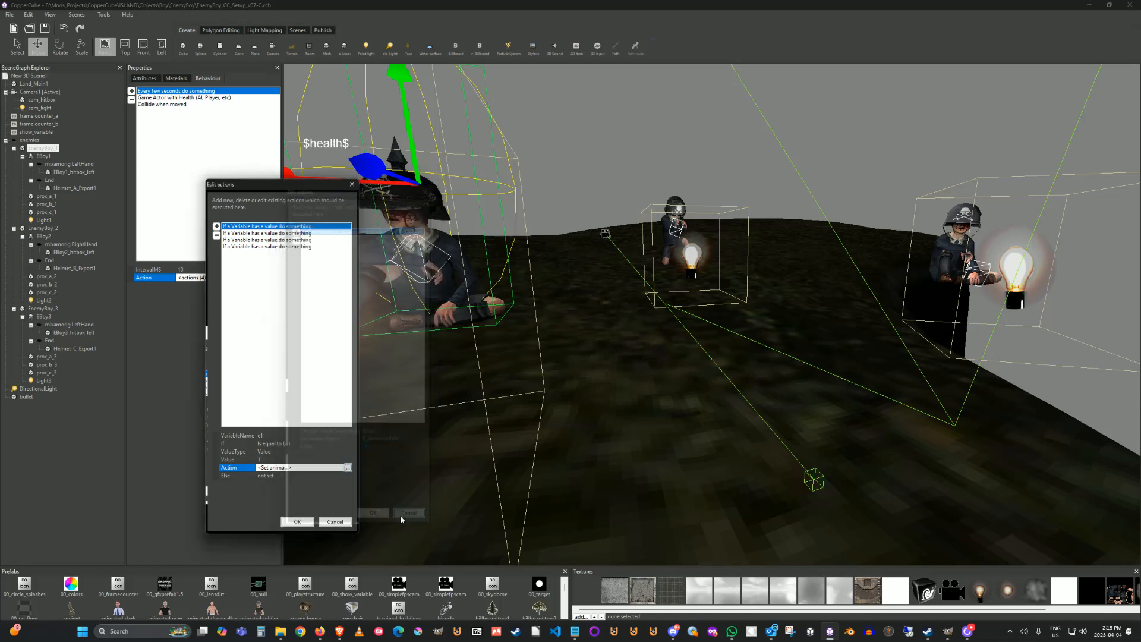
left_click(341, 524)
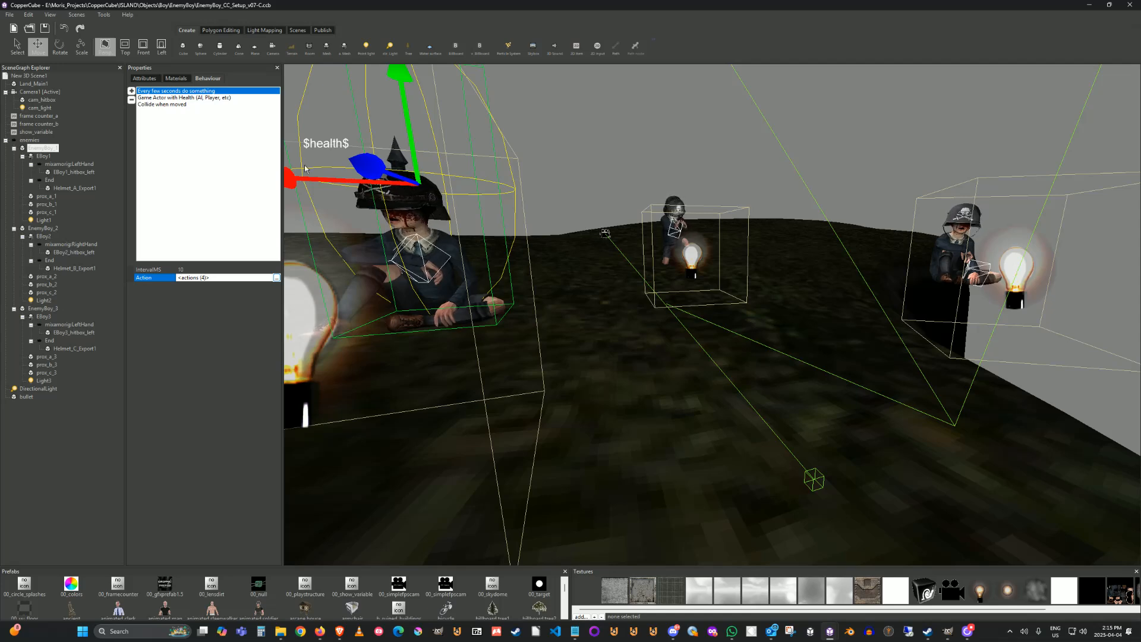
Enable the desktop resolution for full screen in the Windows .exe publishing settings.
left_click(324, 30)
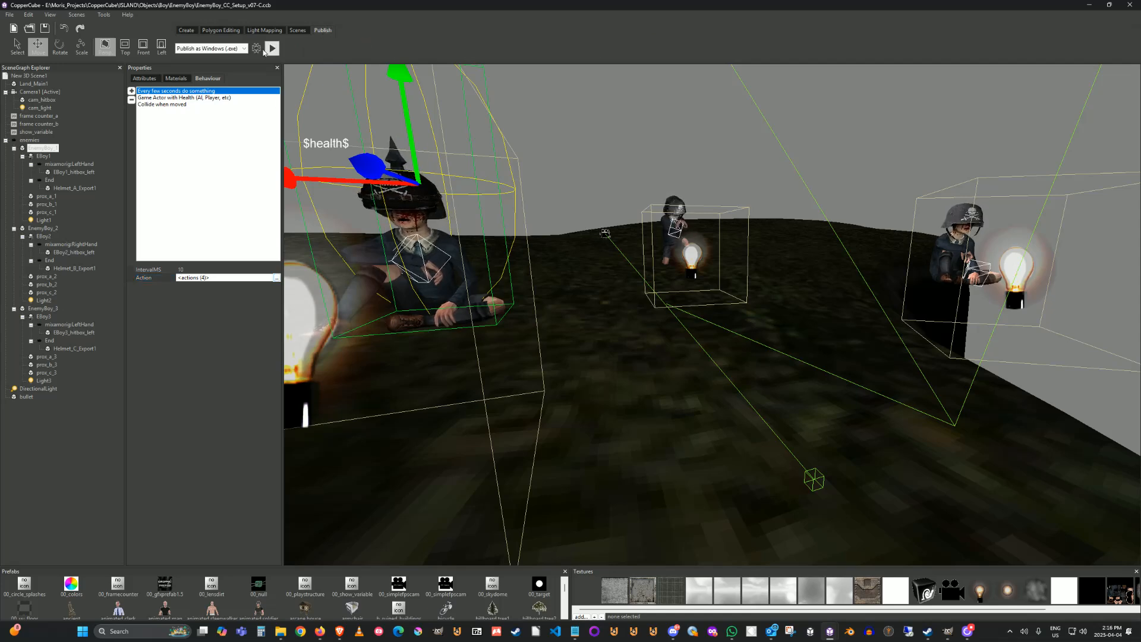
left_click(256, 48)
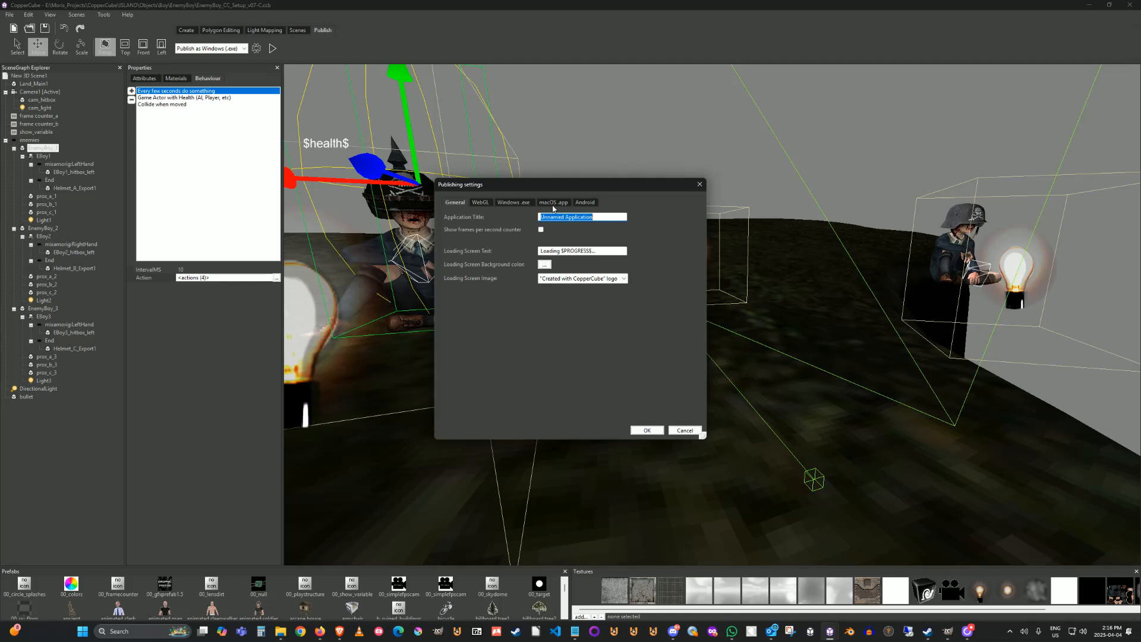
left_click(514, 202)
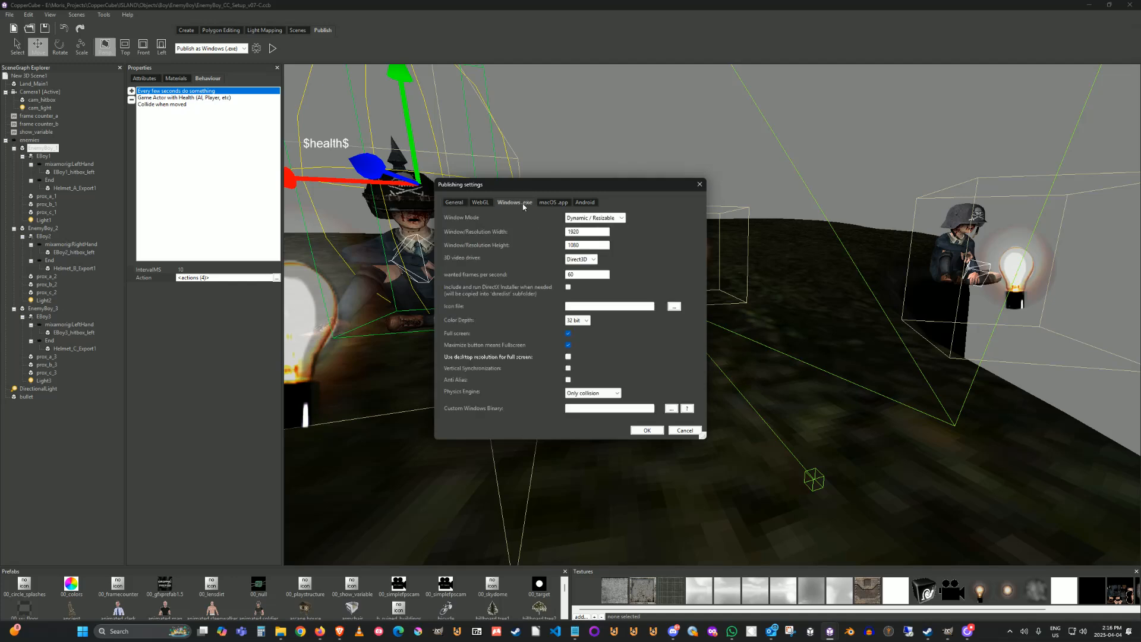
left_click(567, 357)
left_click(648, 431)
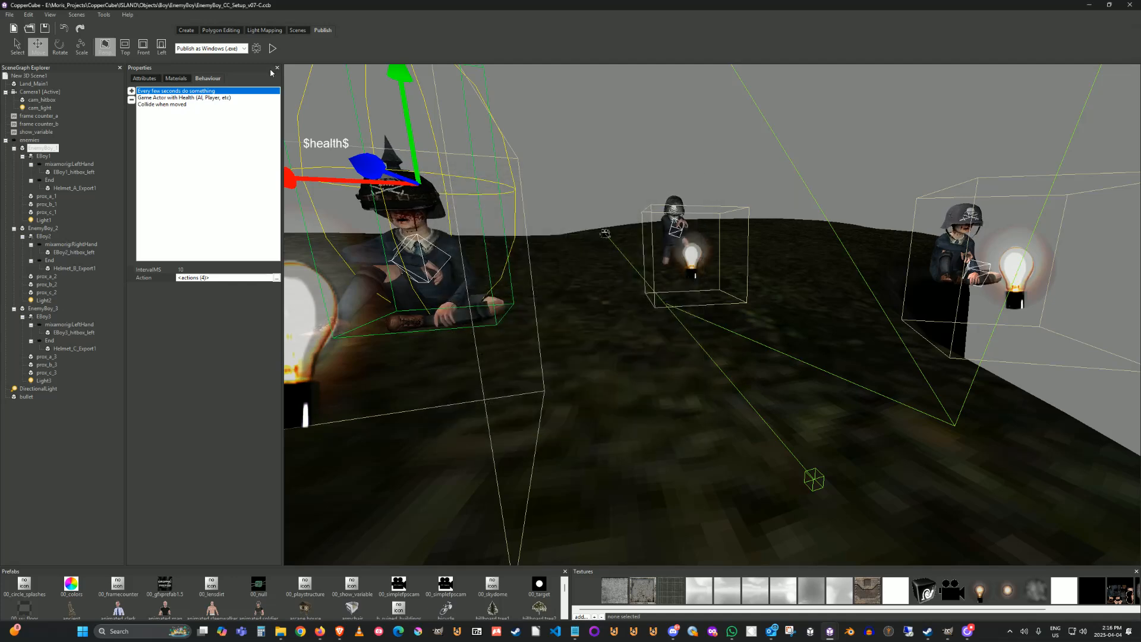
Test-run the scene as a Windows application and strafe toward the three enemies to check their proximity reactions.
left_click(273, 48)
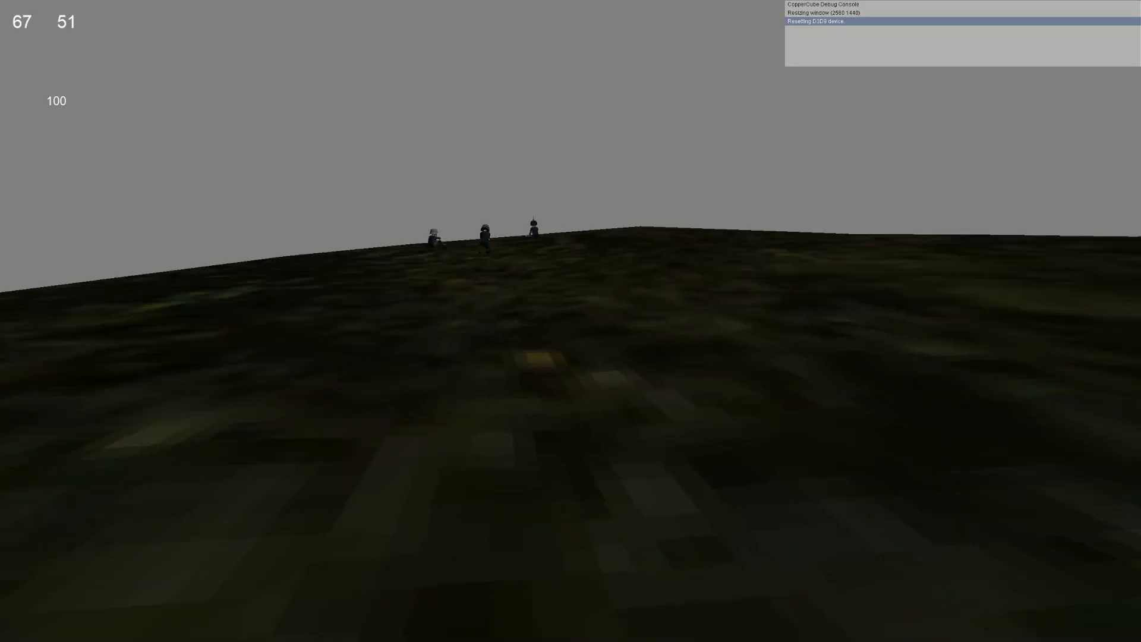
key("d")
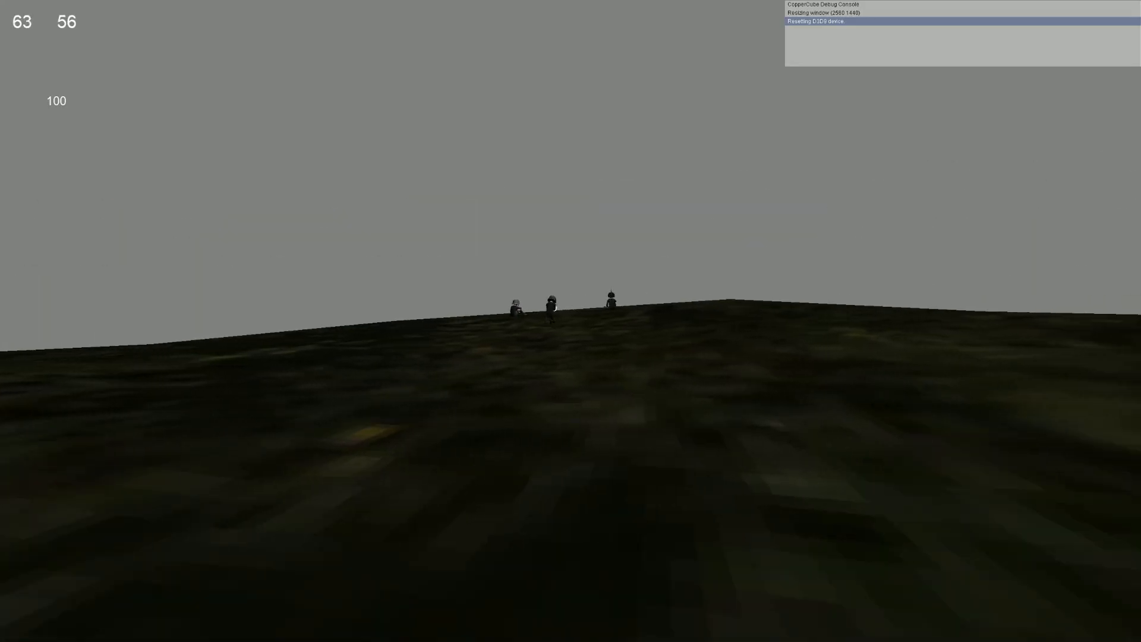
key("d")
key("a")
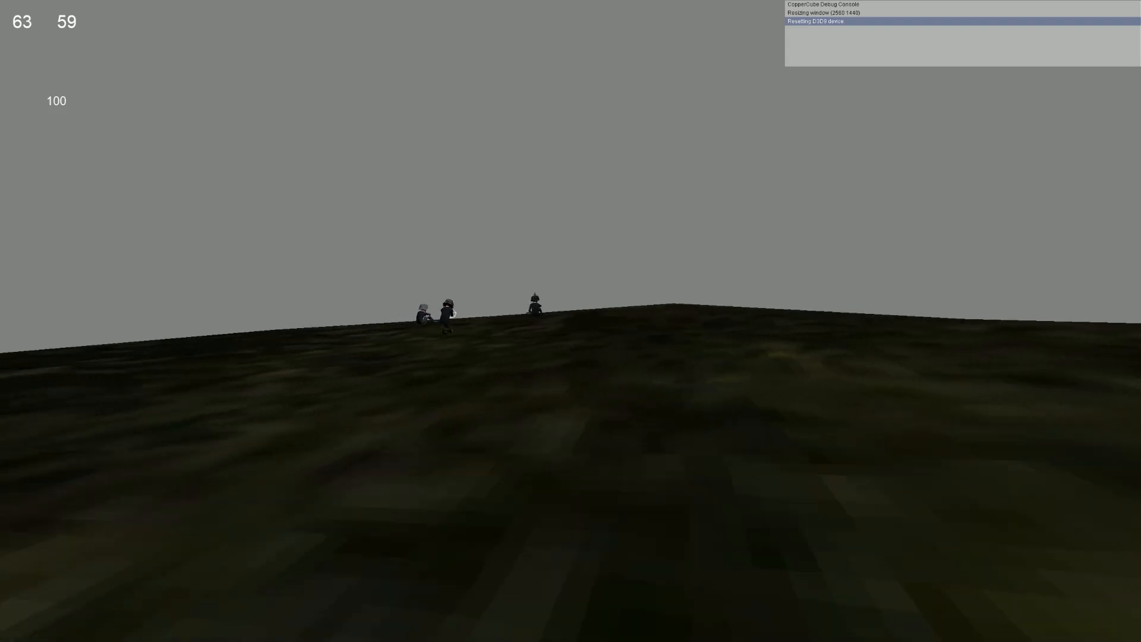
key("d")
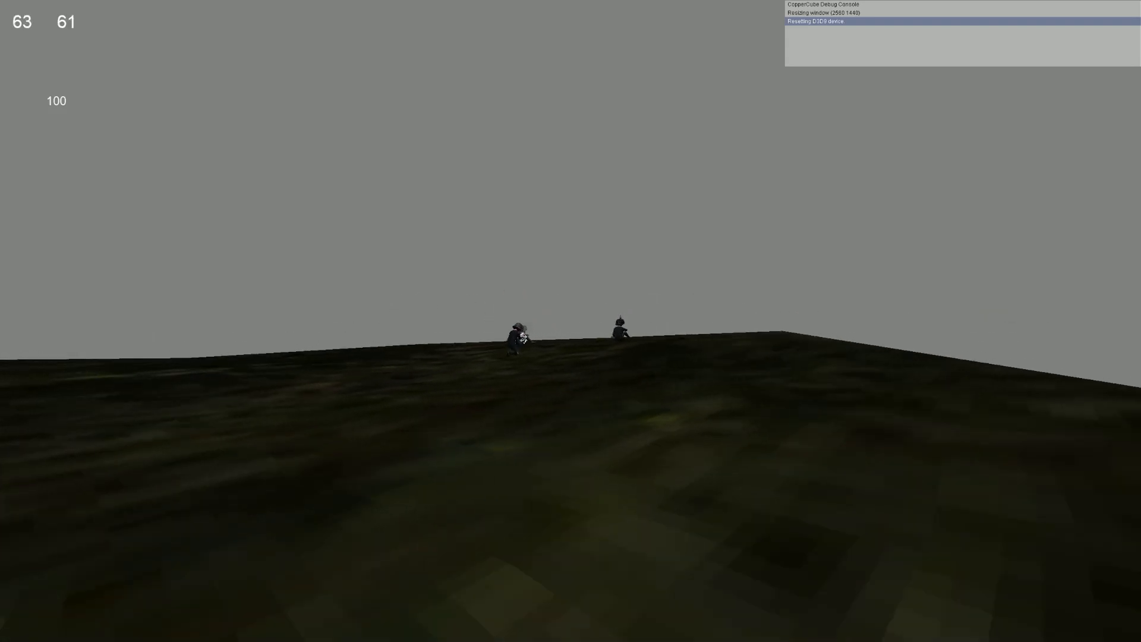
key("d")
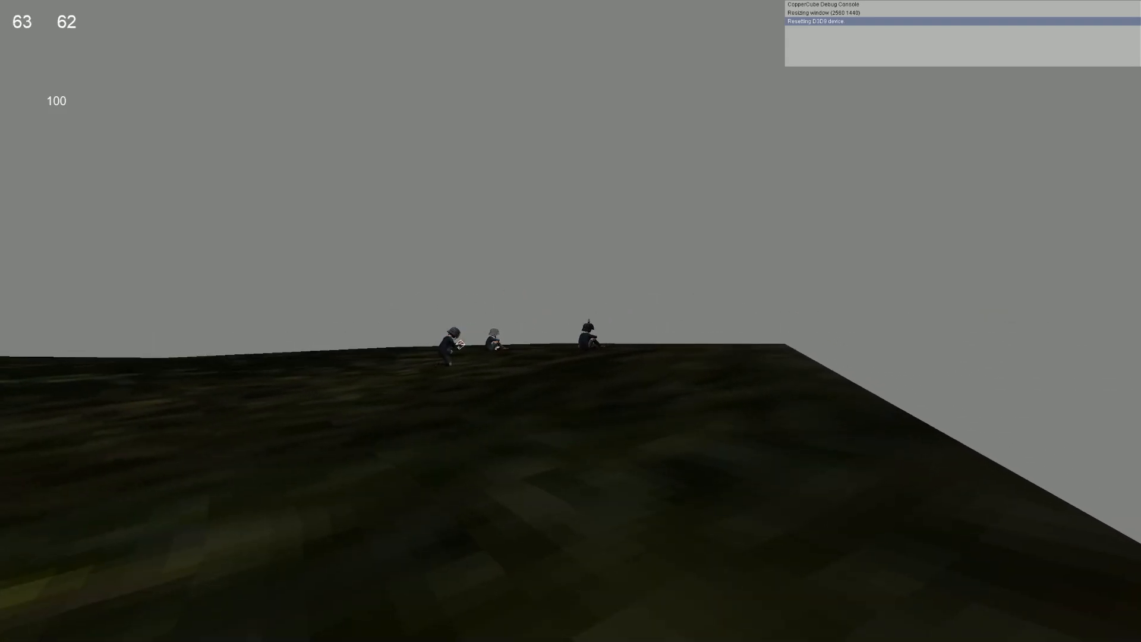
key("a")
key("w")
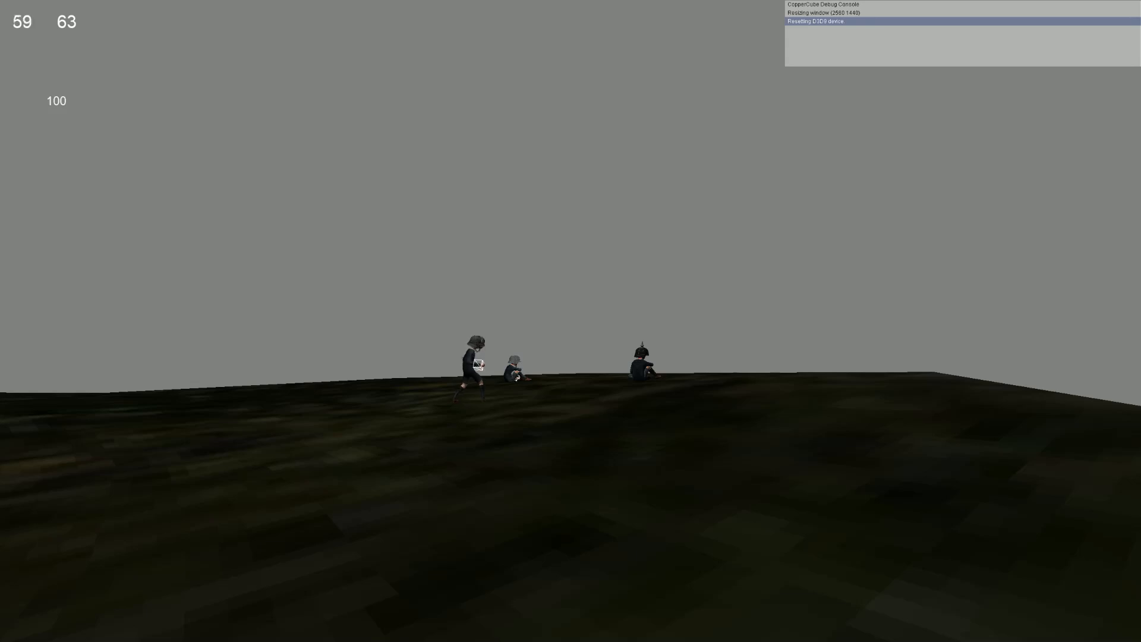
key("w")
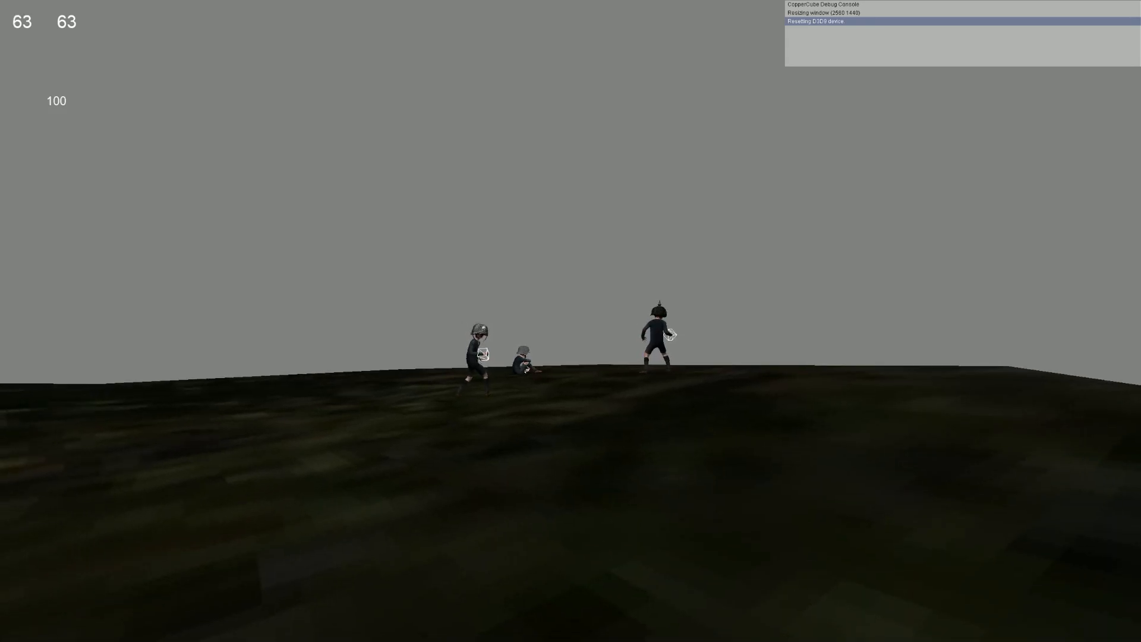
key("d")
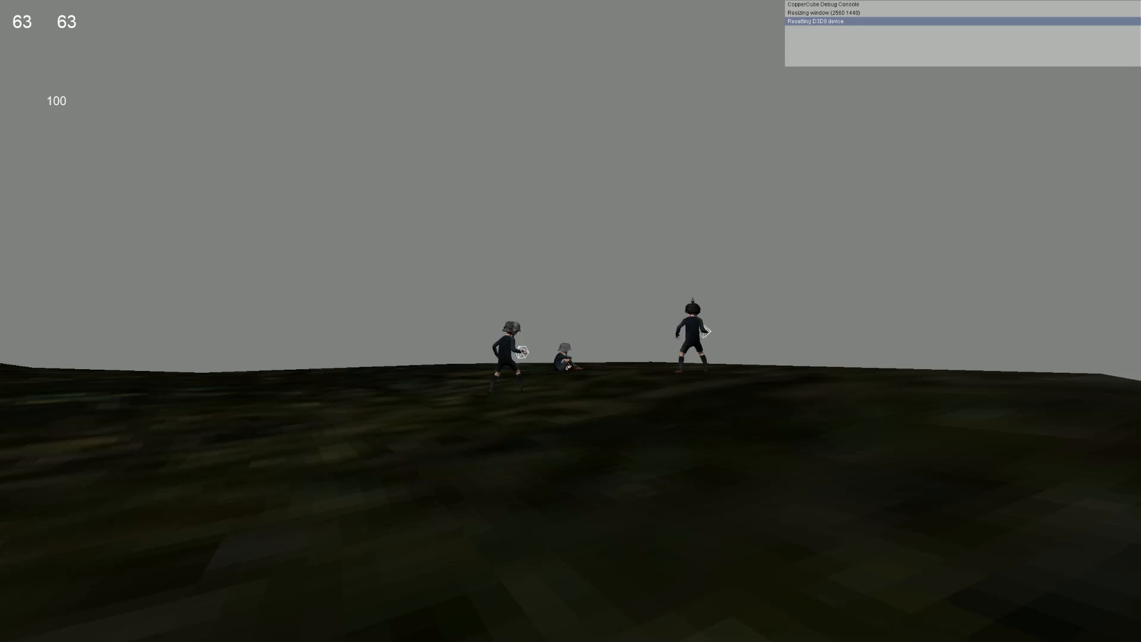
key("d")
key("d")
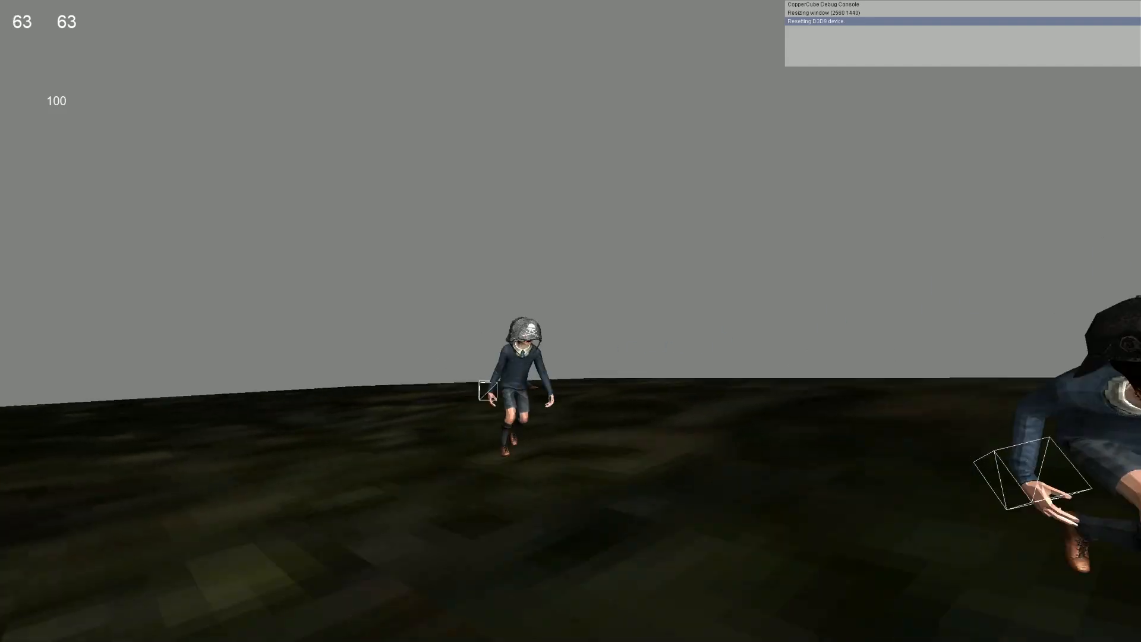
Move in close to the three enemies to examine their chase and attack animations, hand hitboxes and helmets.
key("w")
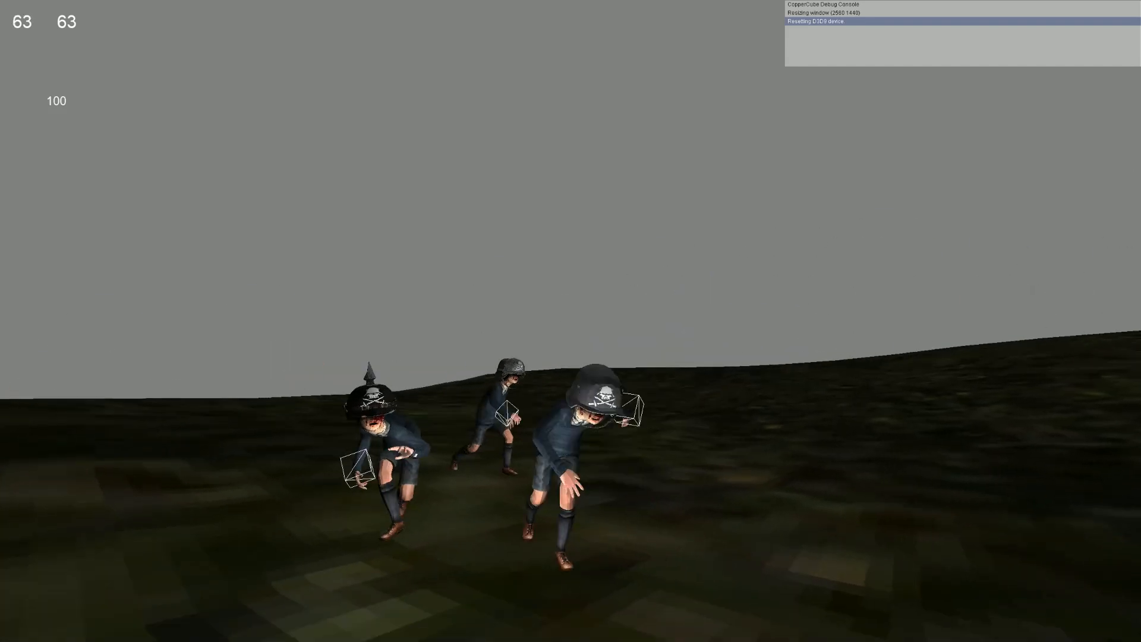
key("w")
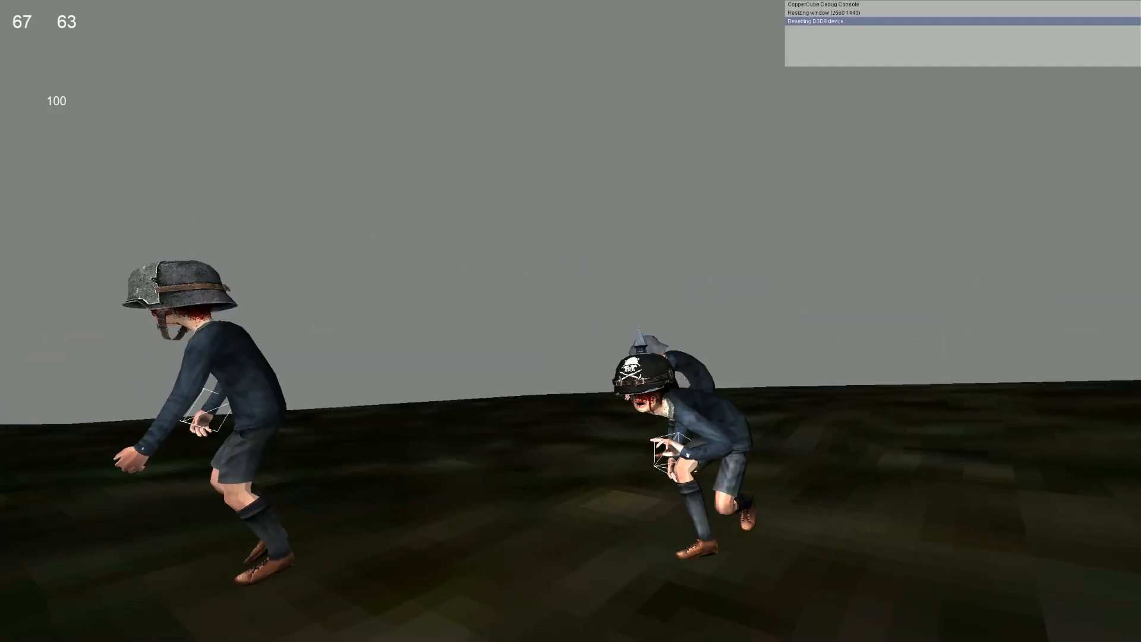
key("w")
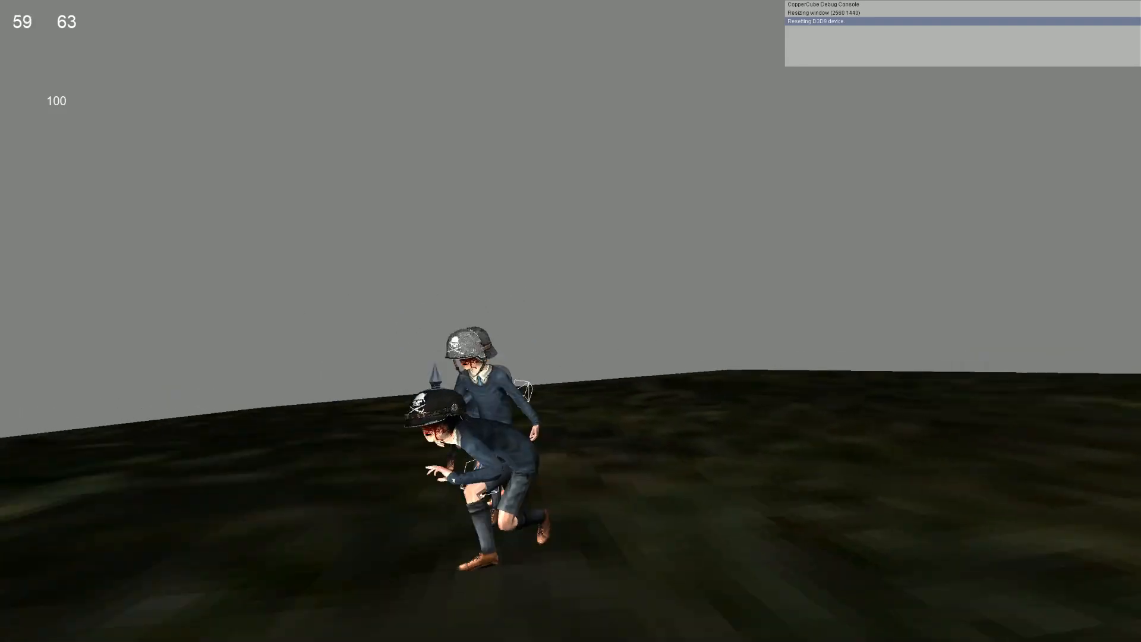
key("s")
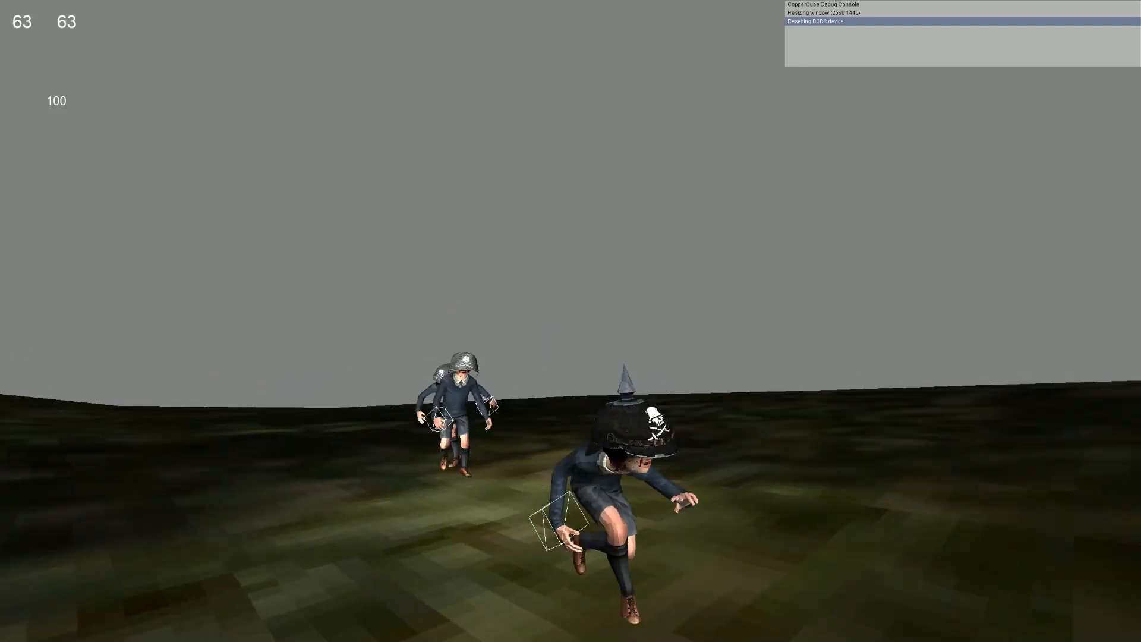
key("w")
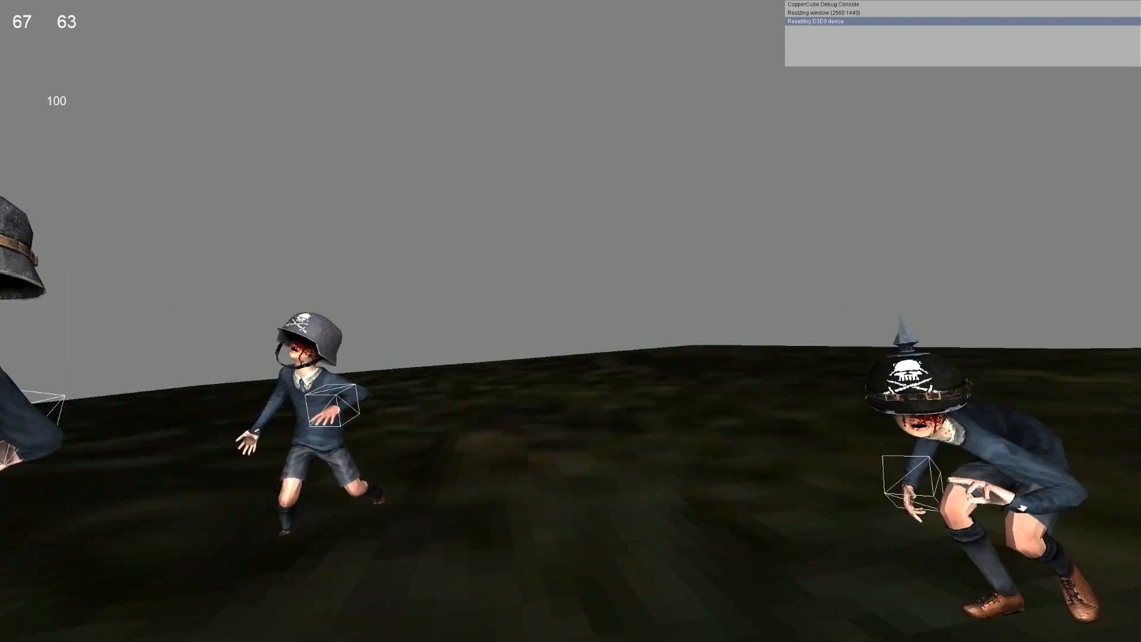
key("w")
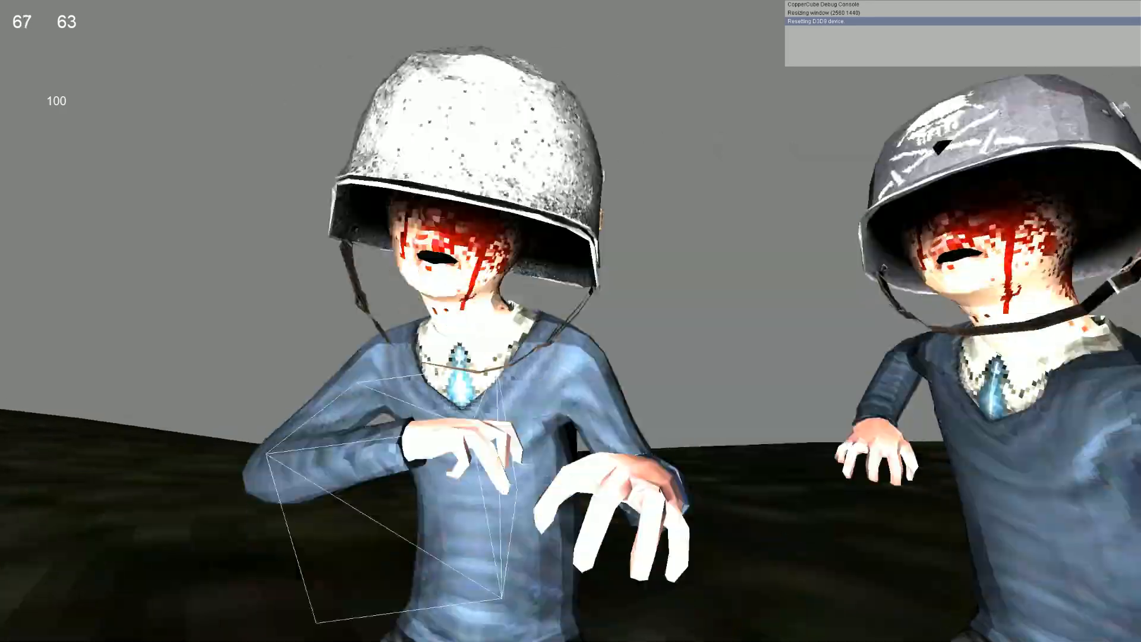
Back away from the attacking enemies to check hitbox damage against the health counter and how they pursue the player.
key("s")
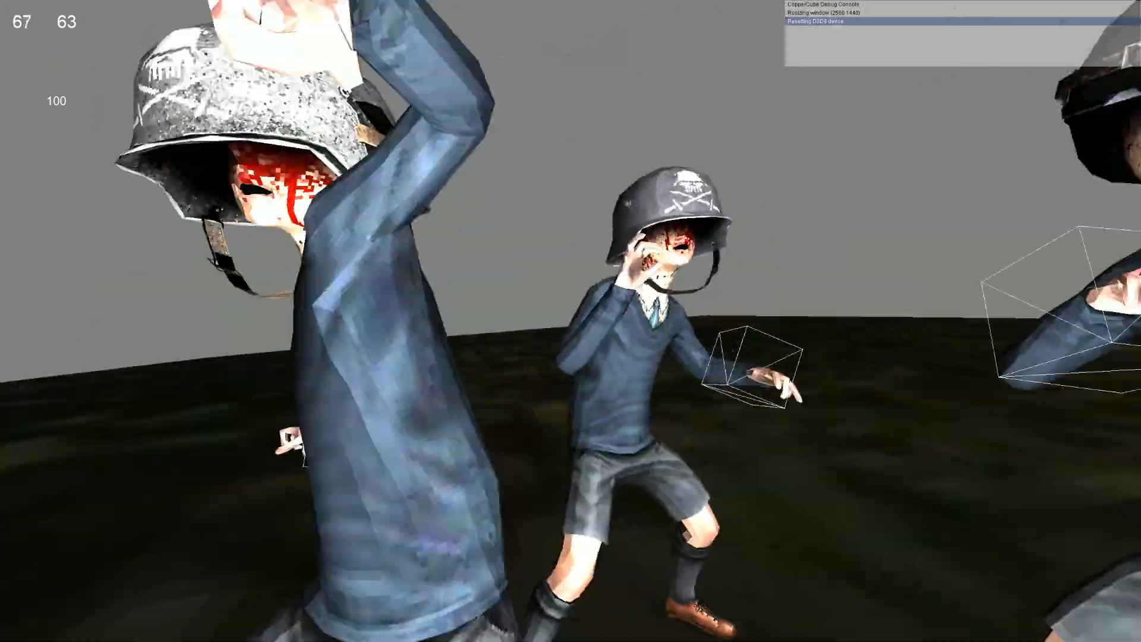
key("s")
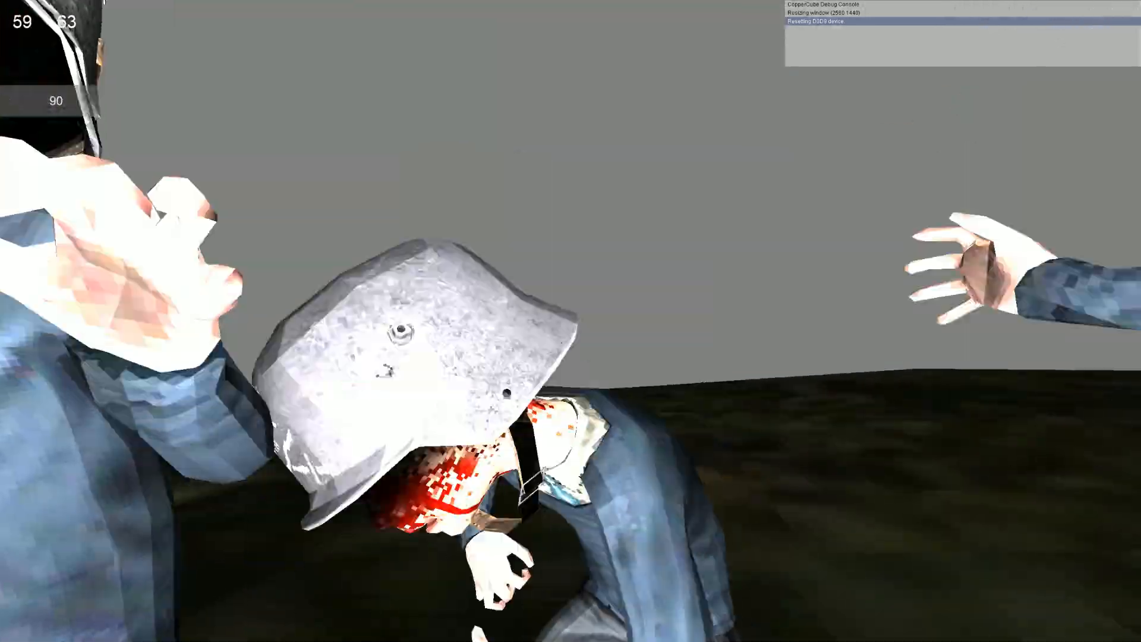
key("s")
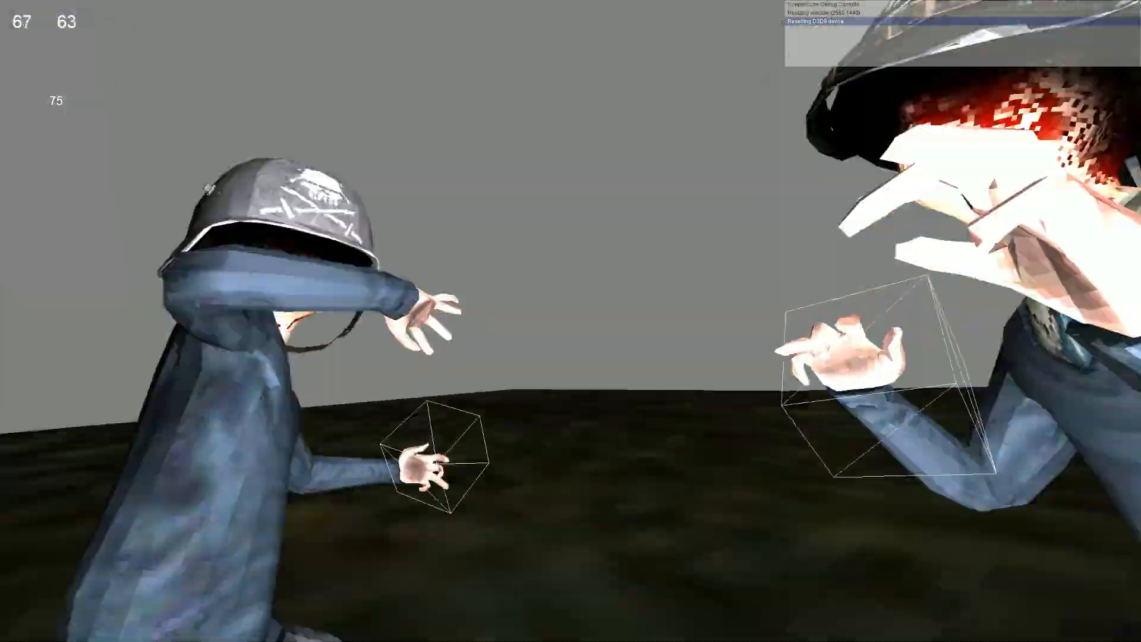
key("s")
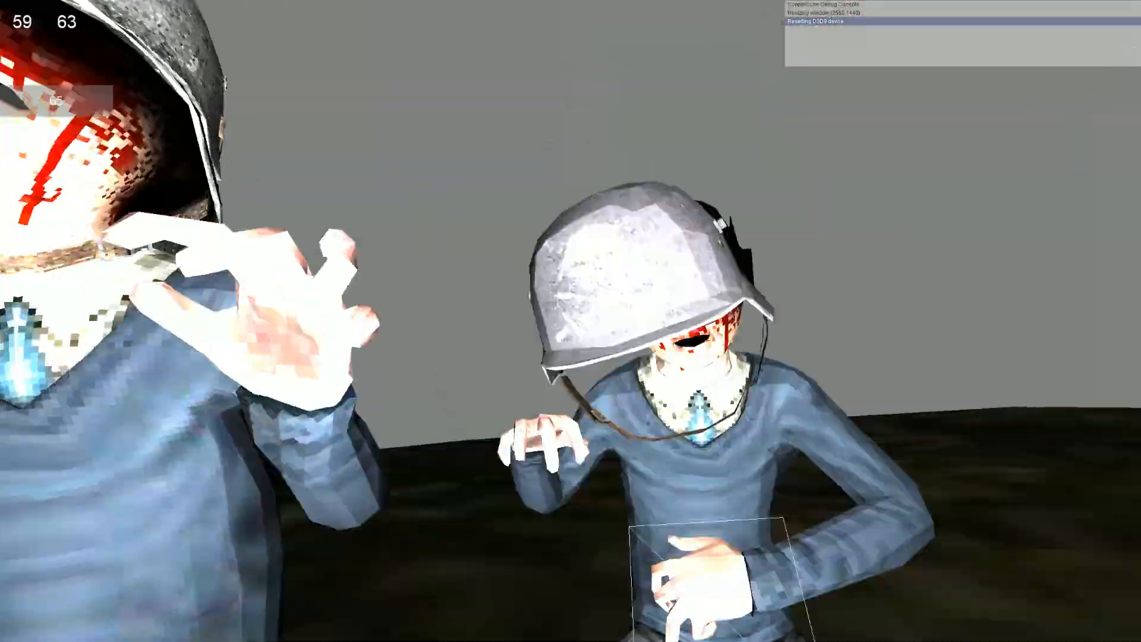
key("s")
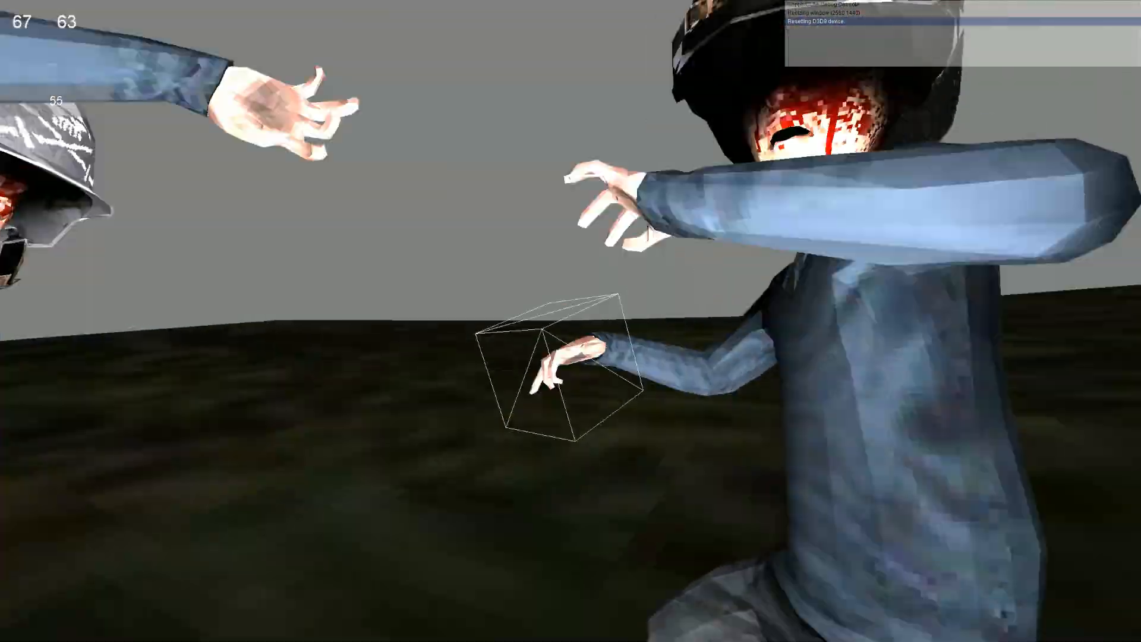
key("s")
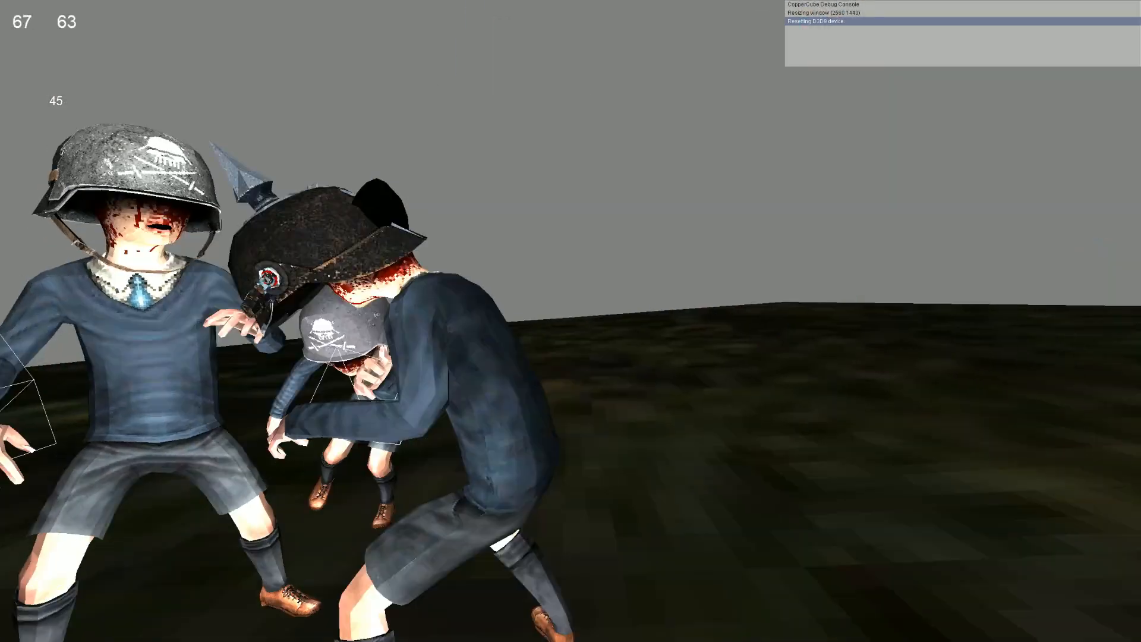
key("s")
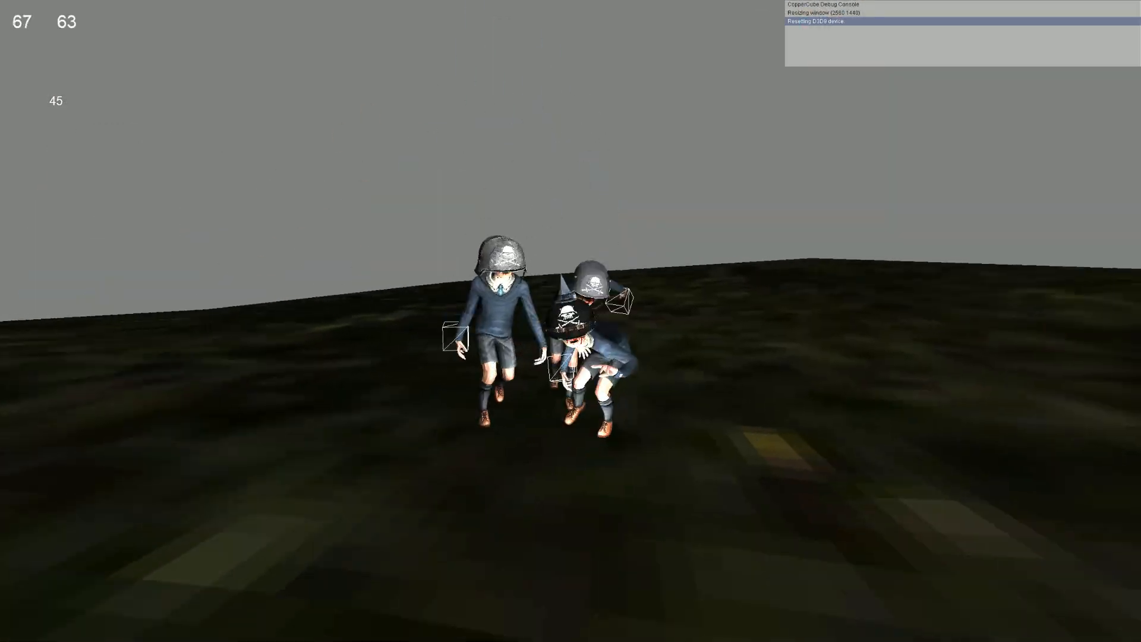
key("s")
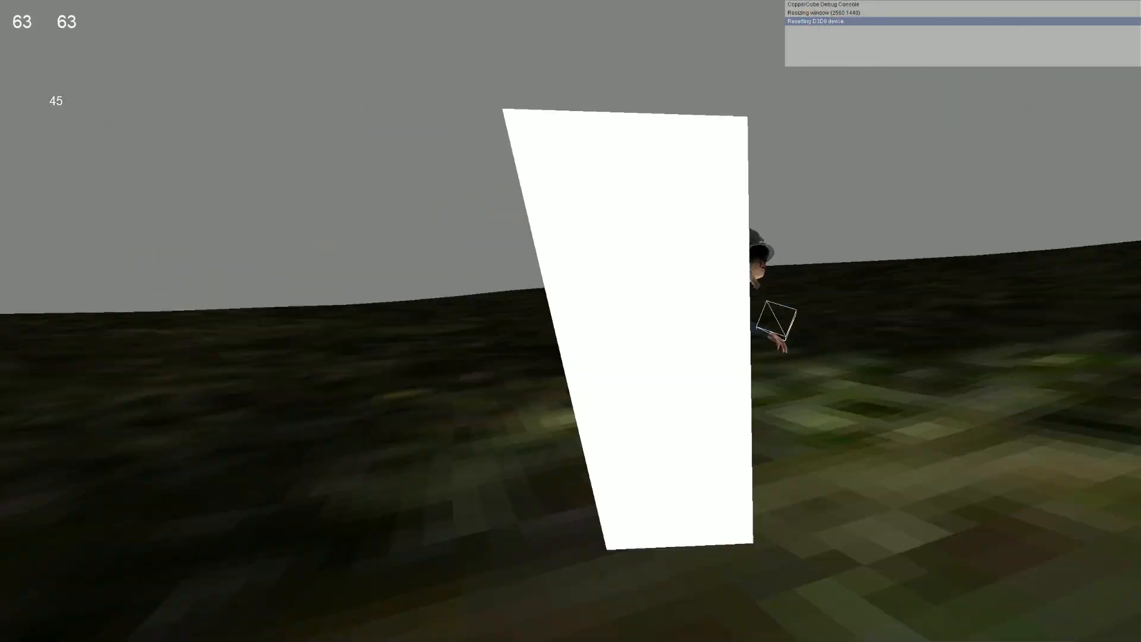
key("s")
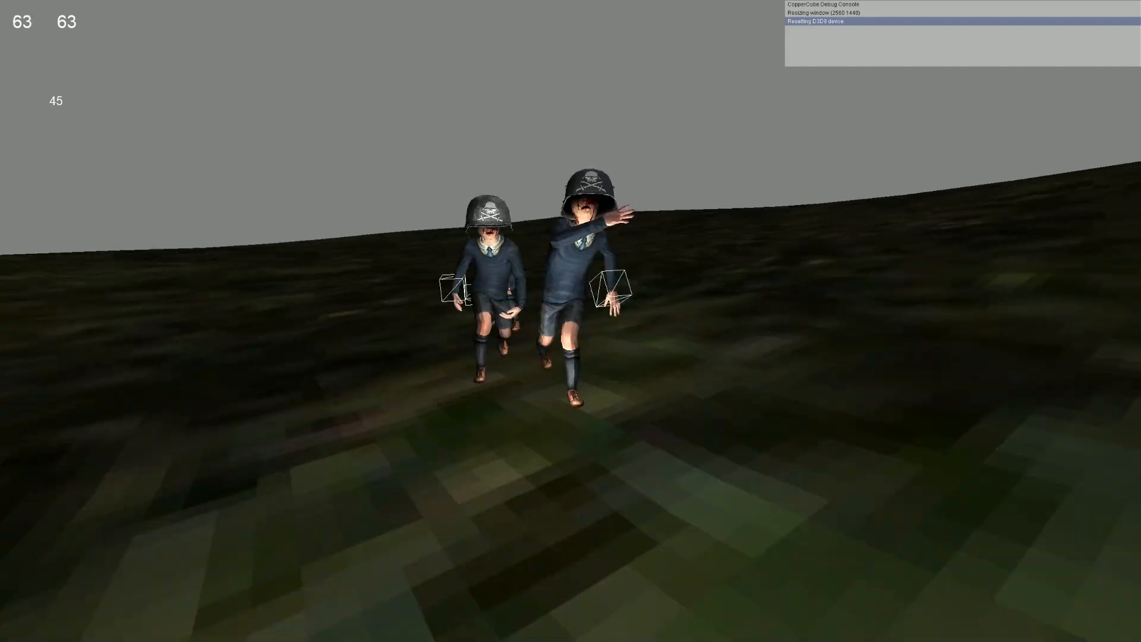
Retreat and strafe around the charging enemies while shooting at them to check their hit and fall reactions.
key("s")
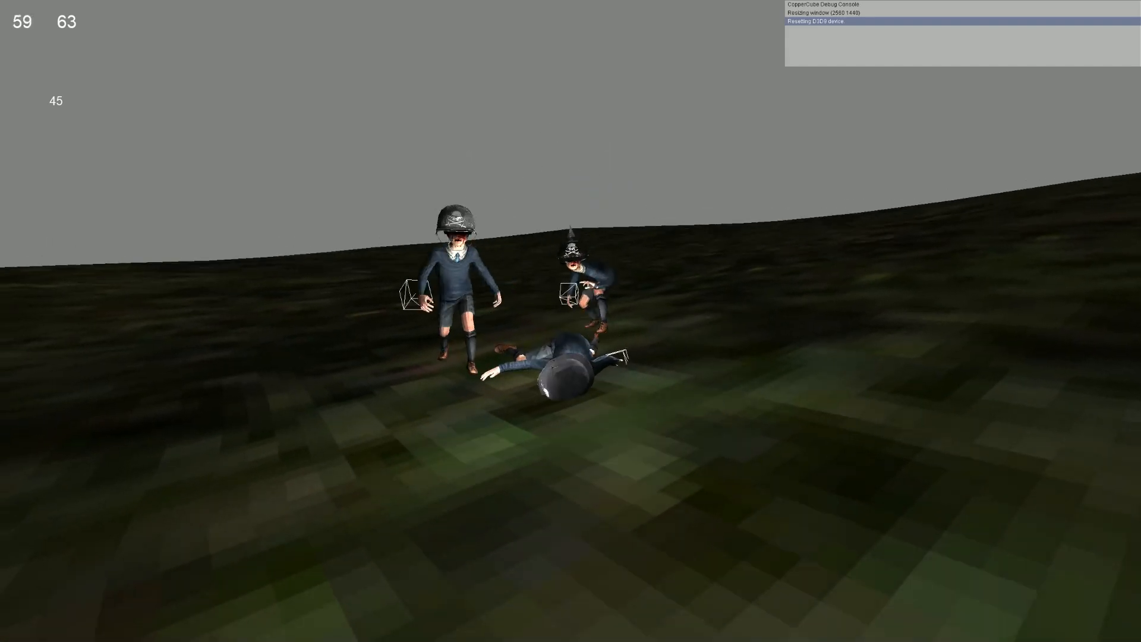
key("a")
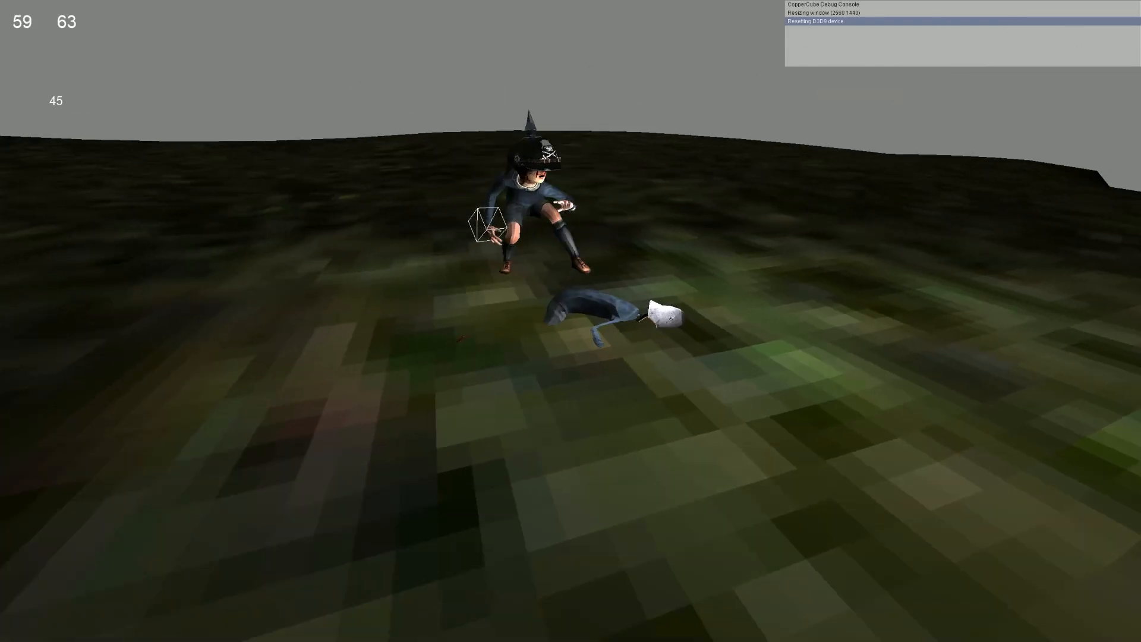
key("a")
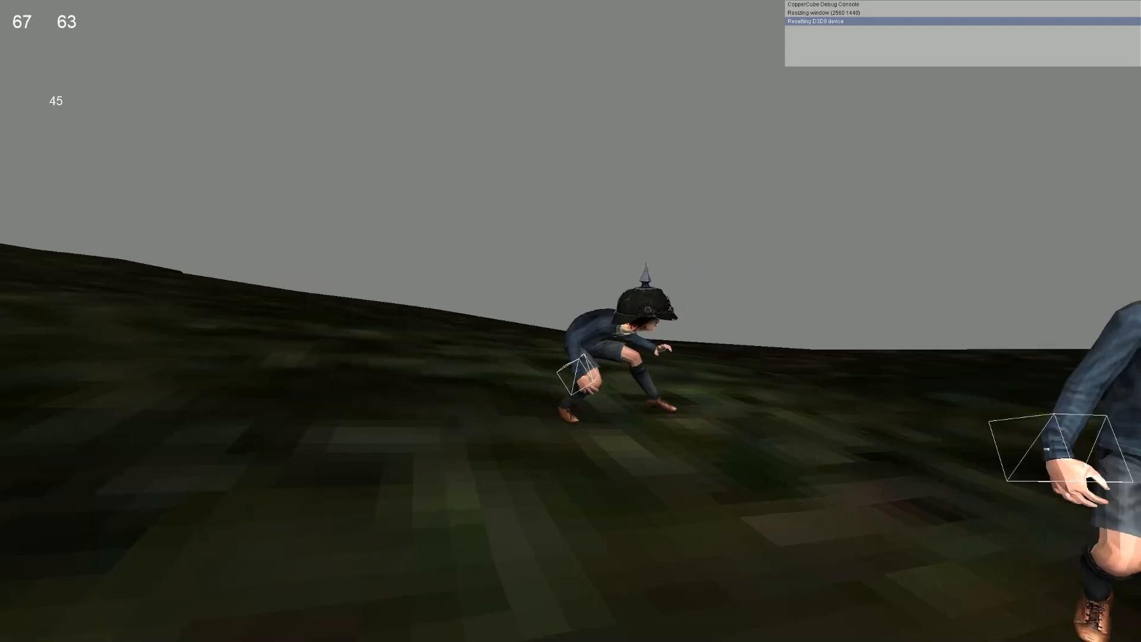
key("s")
left_click(571, 321)
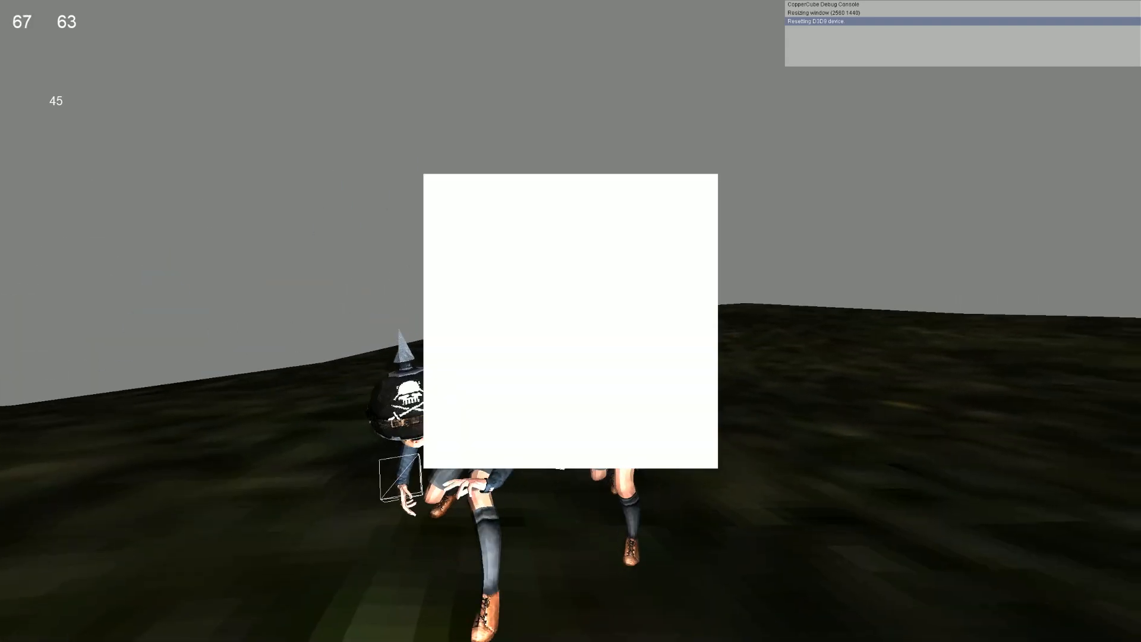
Circle the fallen and running enemies to examine their knockdown animations and attached helmets, and end the test run to return to the editor.
key("w")
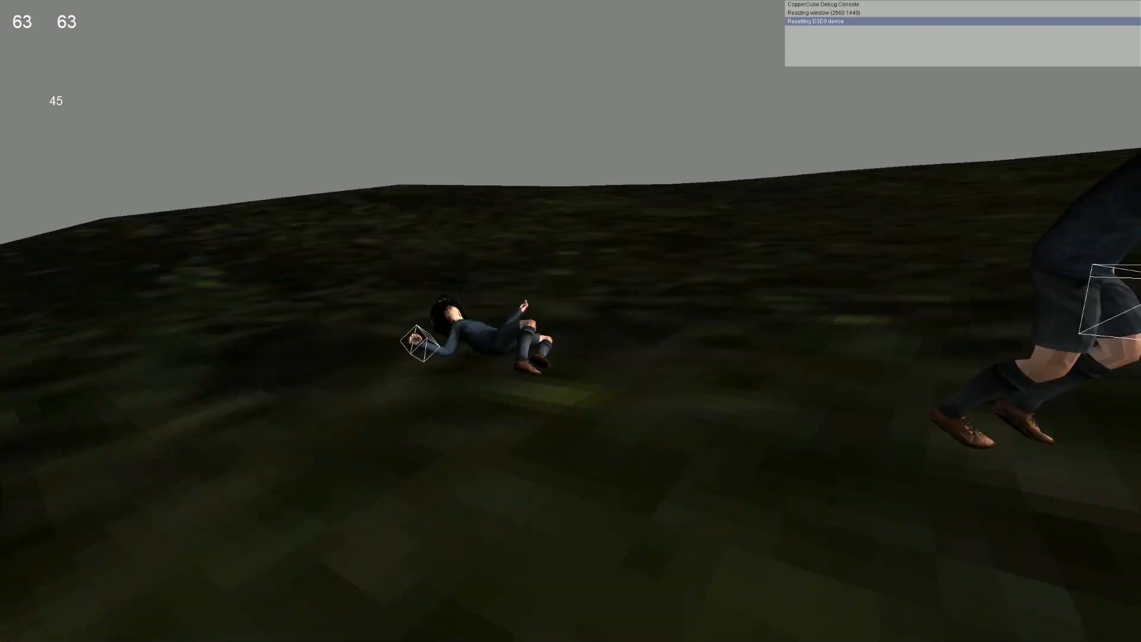
key("a")
key("s")
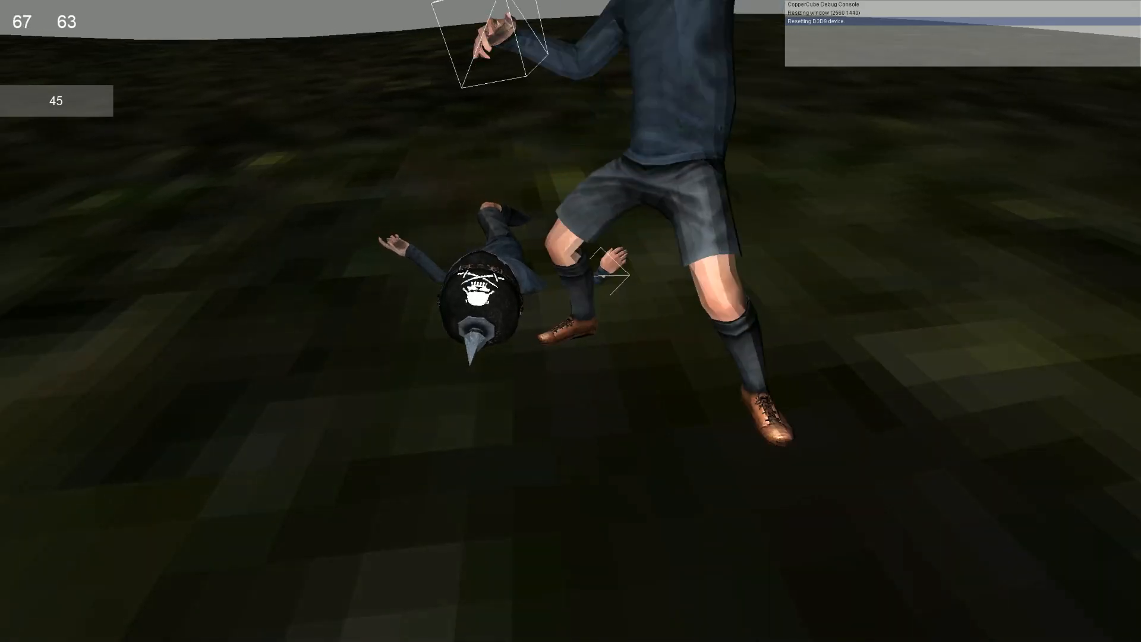
key("a")
key("s")
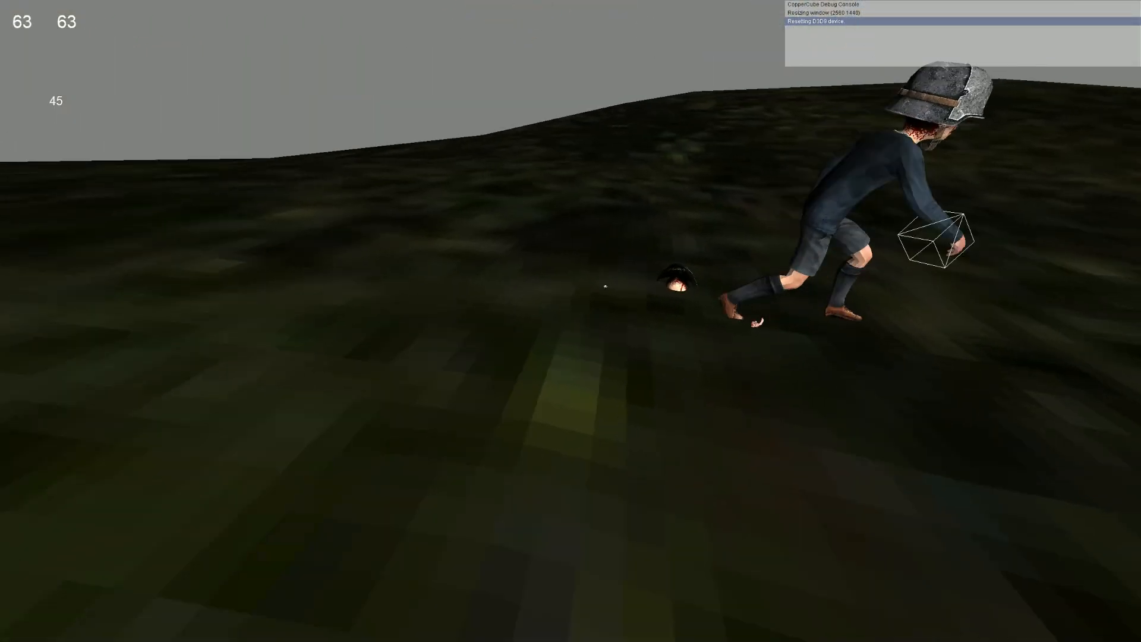
key("a")
key("w")
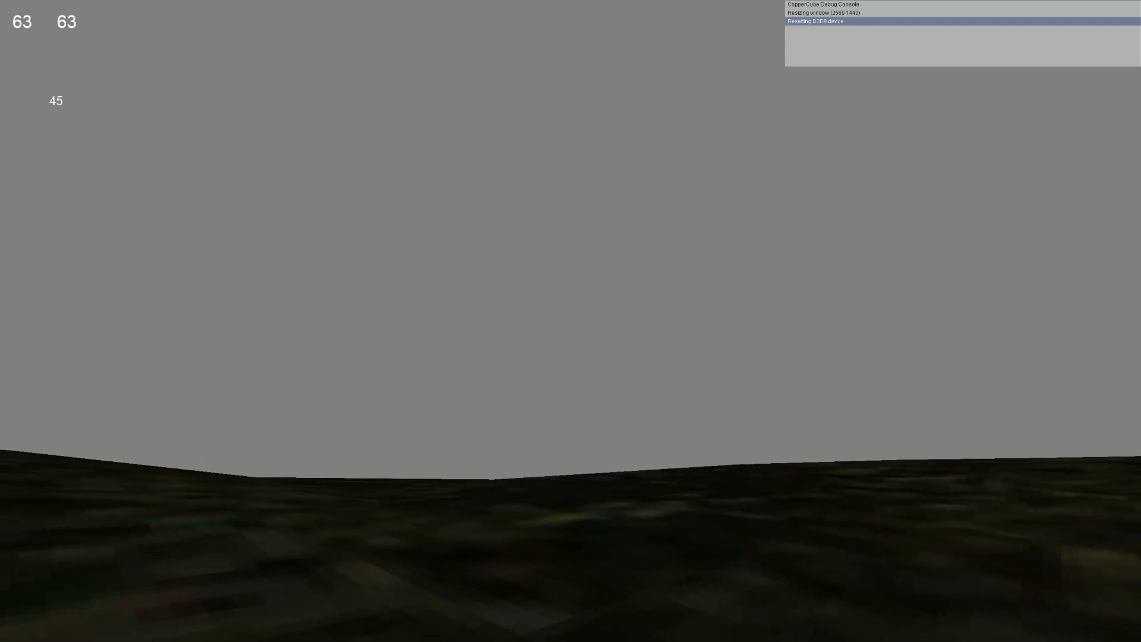
key("Escape")
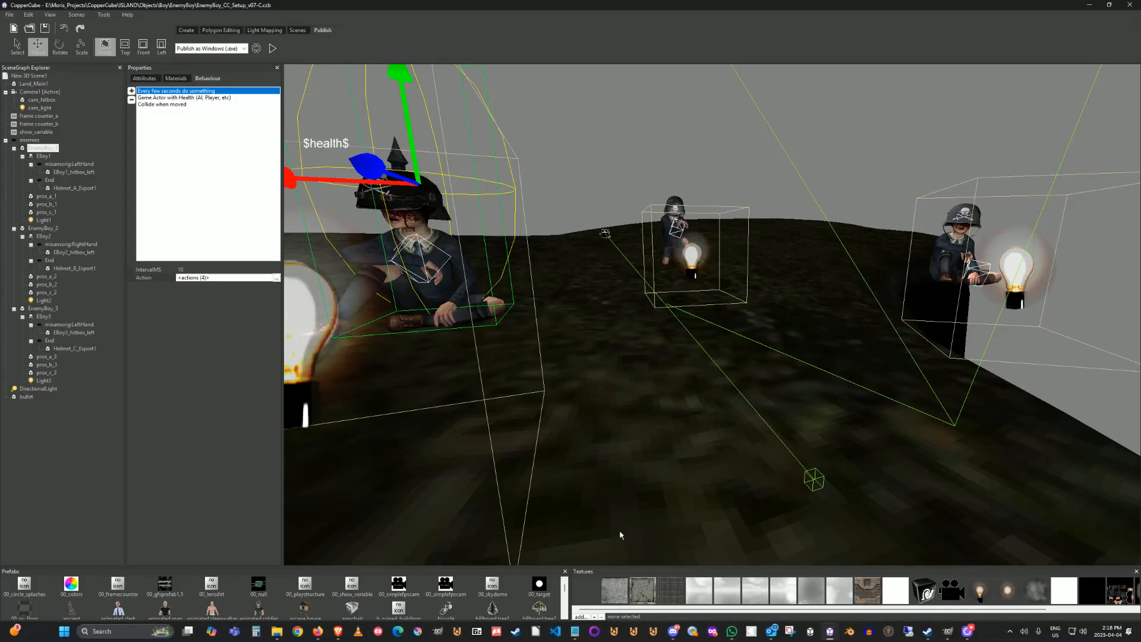